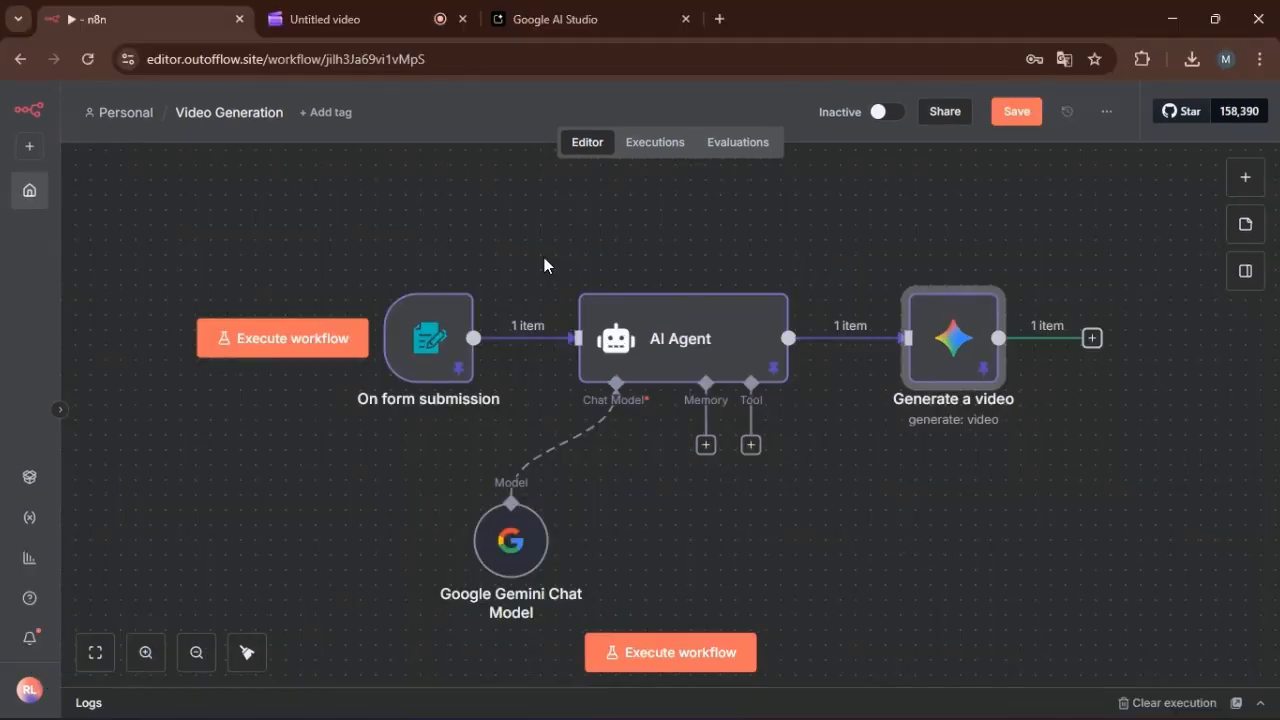
Open the Generate a video node's output and play the generated video in full screen before returning to the canvas.
mouse_move(629, 320)
mouse_move(942, 340)
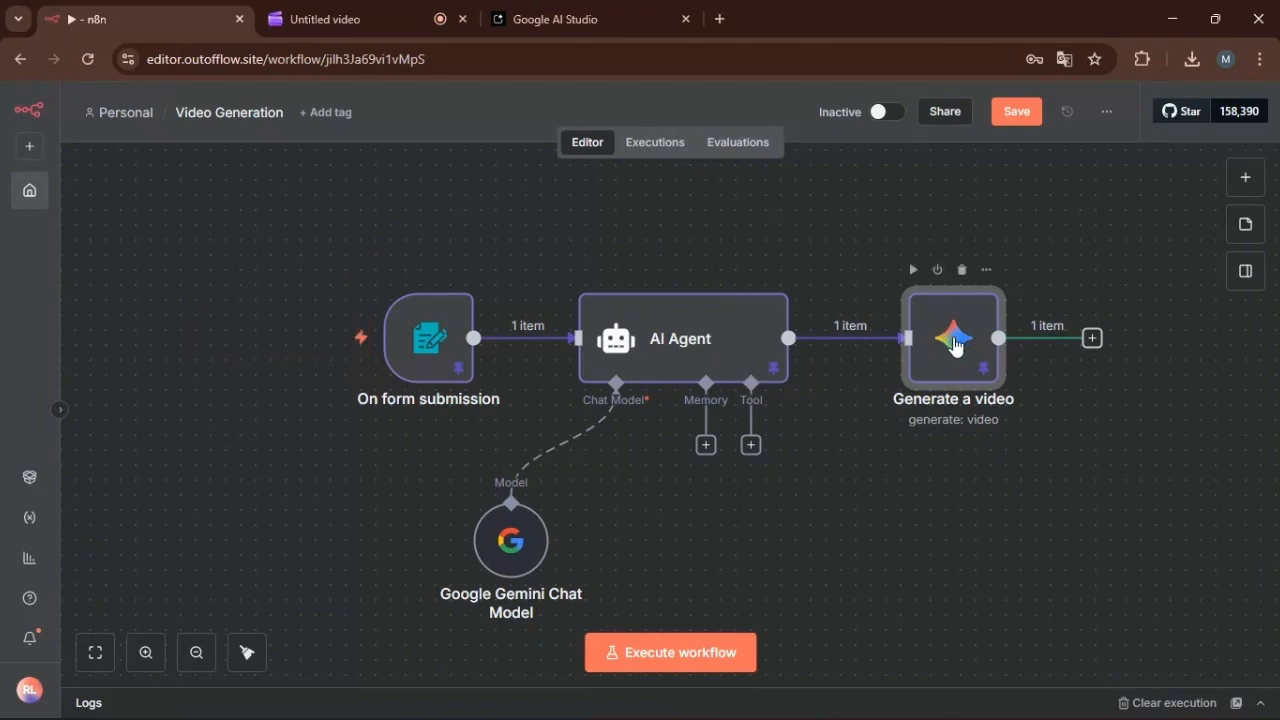
double_click(953, 342)
click(933, 479)
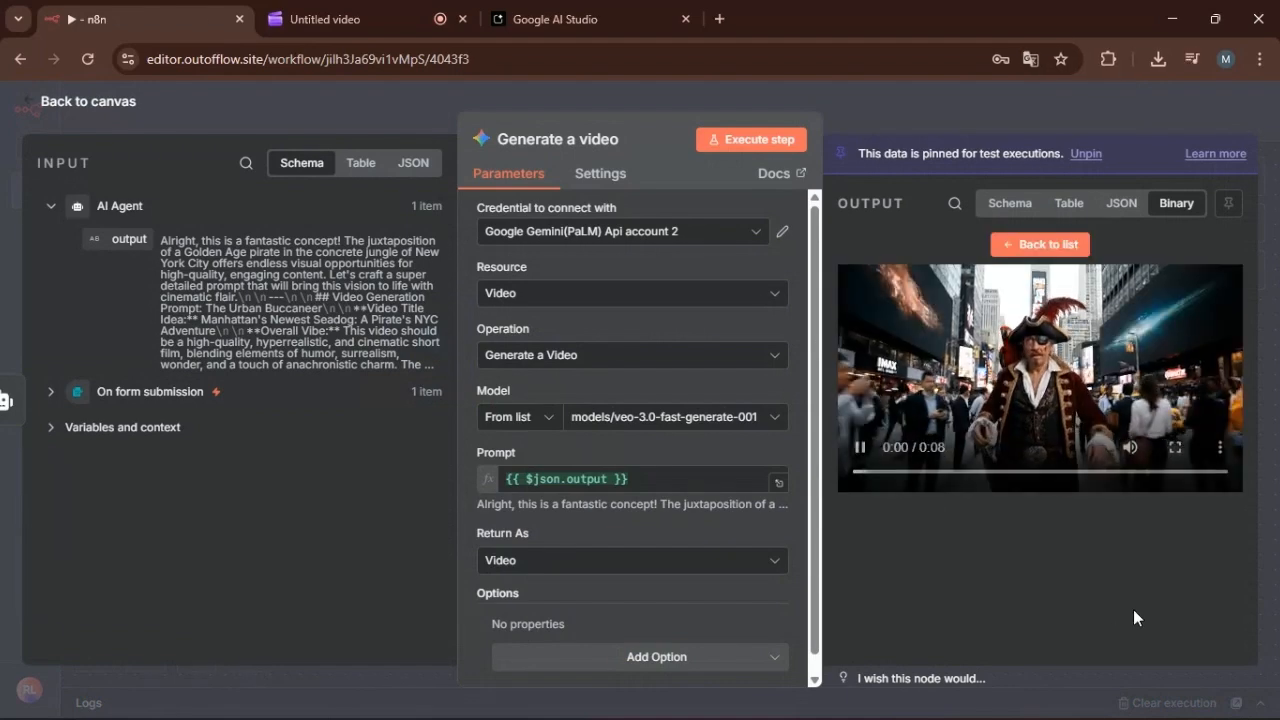
click(1175, 447)
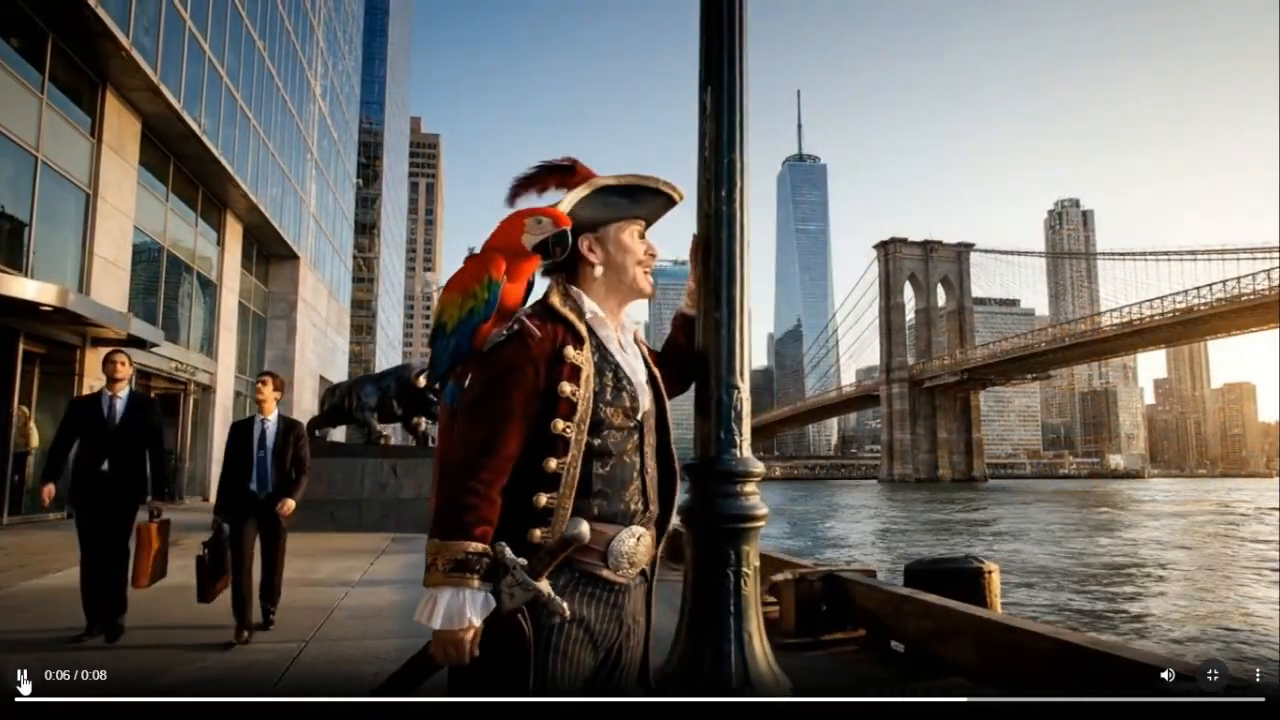
click(22, 682)
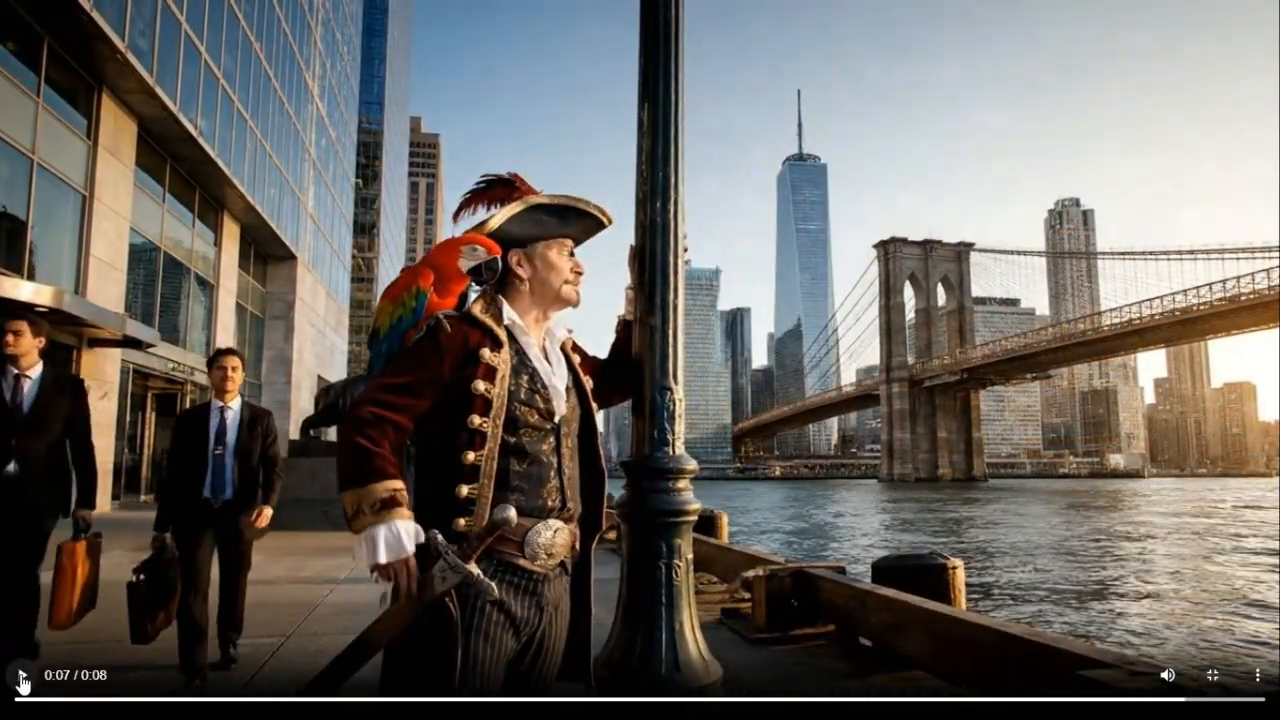
click(22, 682)
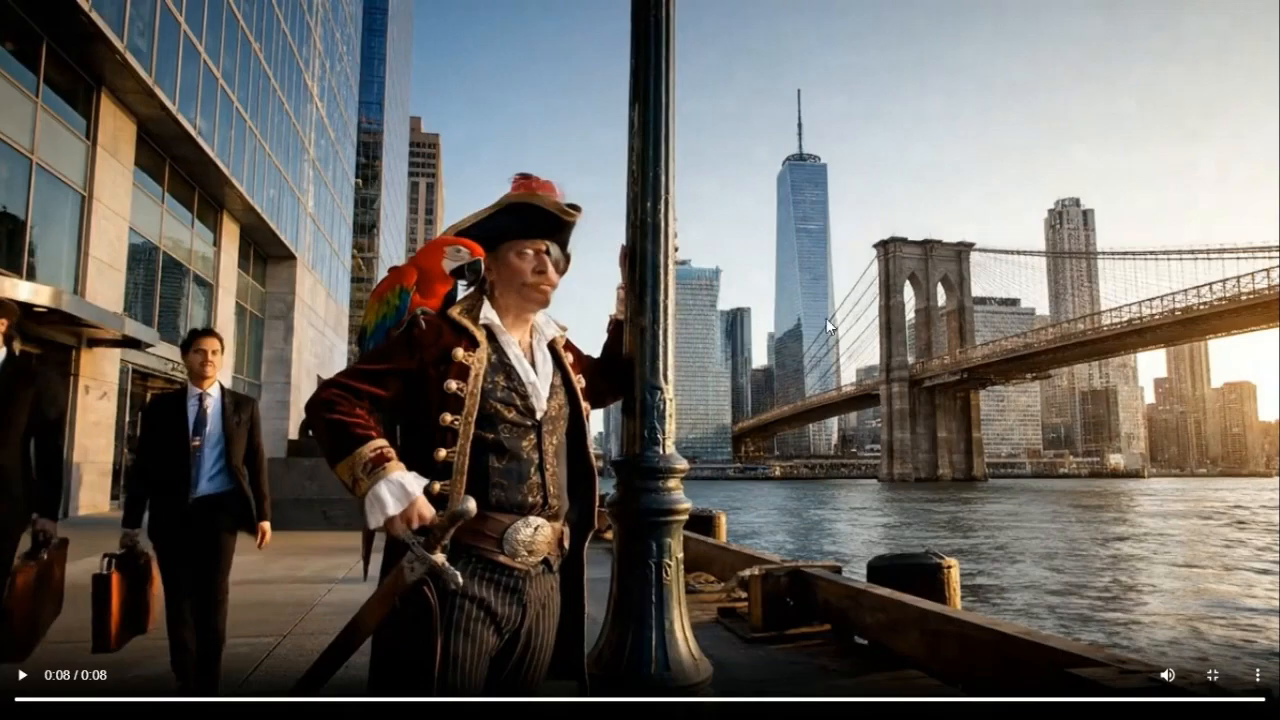
click(1212, 675)
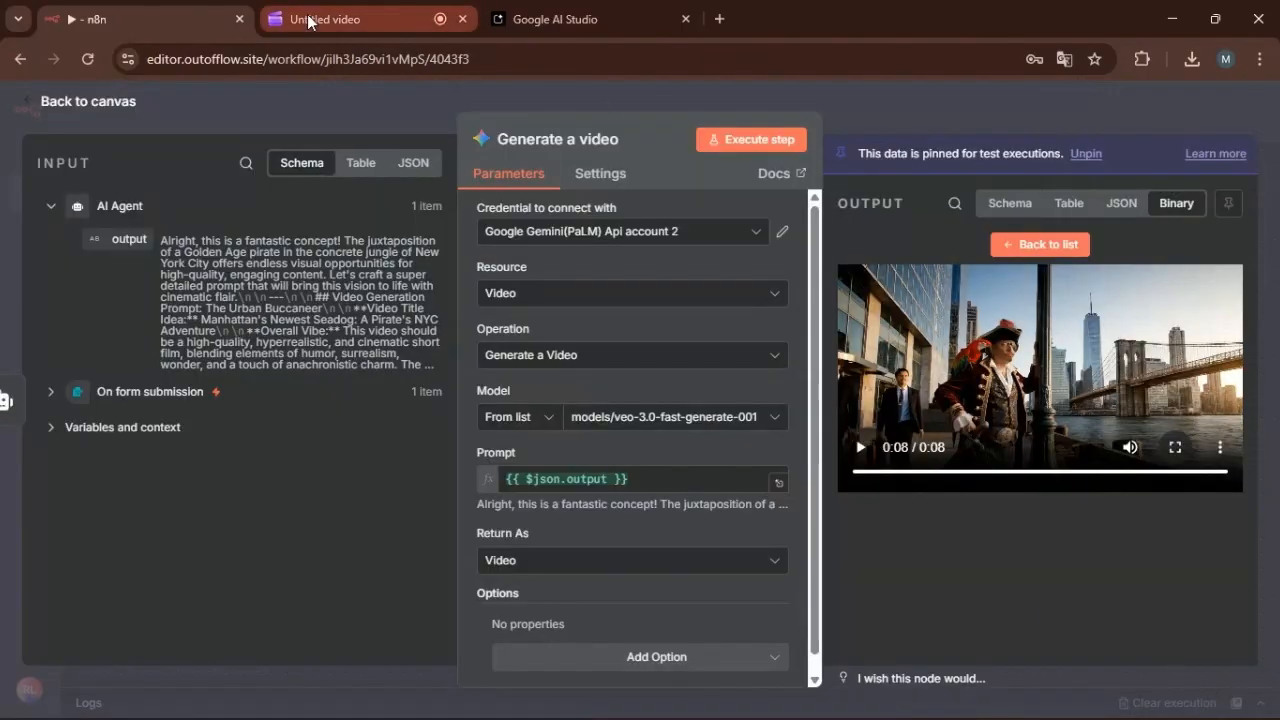
click(104, 107)
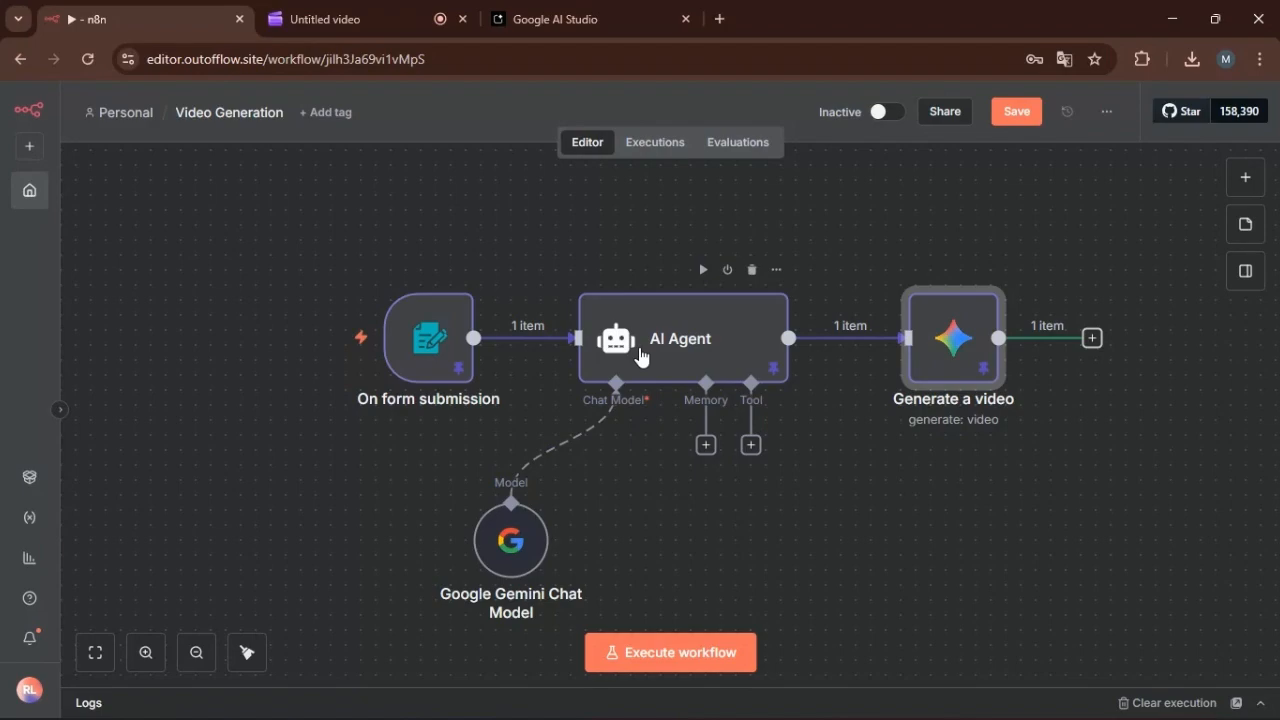
Look into the form trigger node and search the node library for "form".
double_click(431, 342)
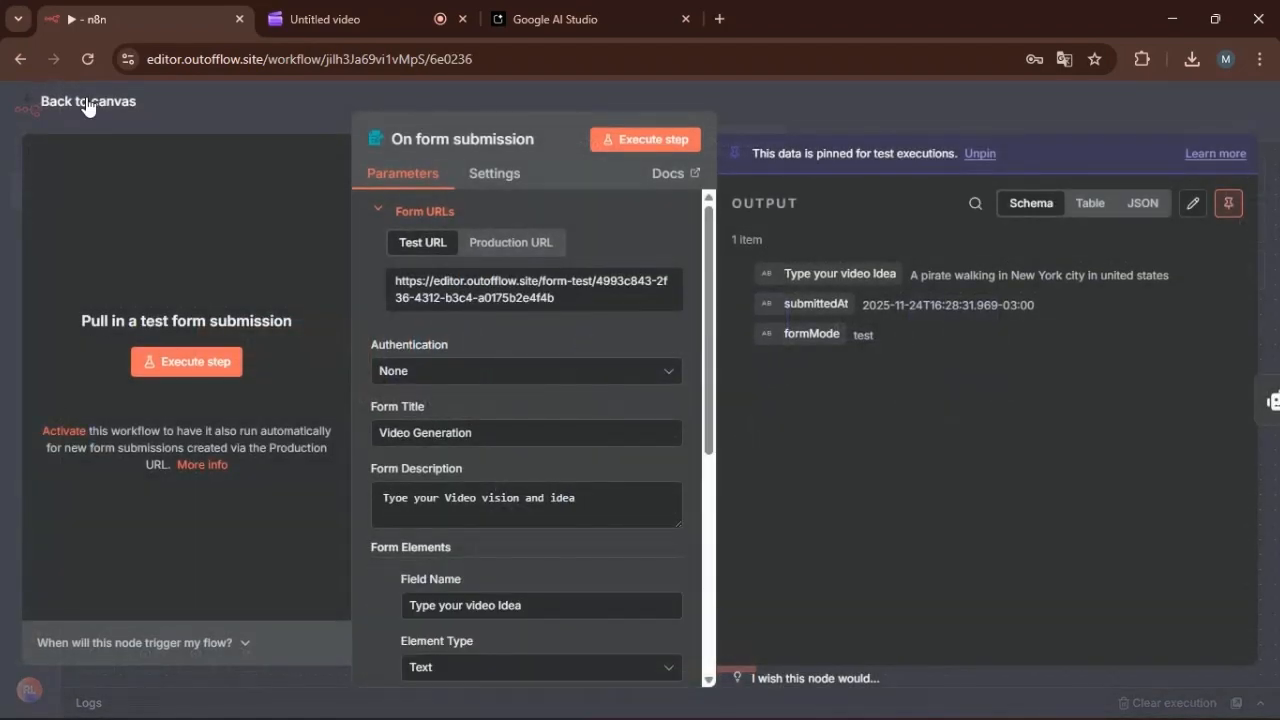
click(87, 101)
click(1249, 177)
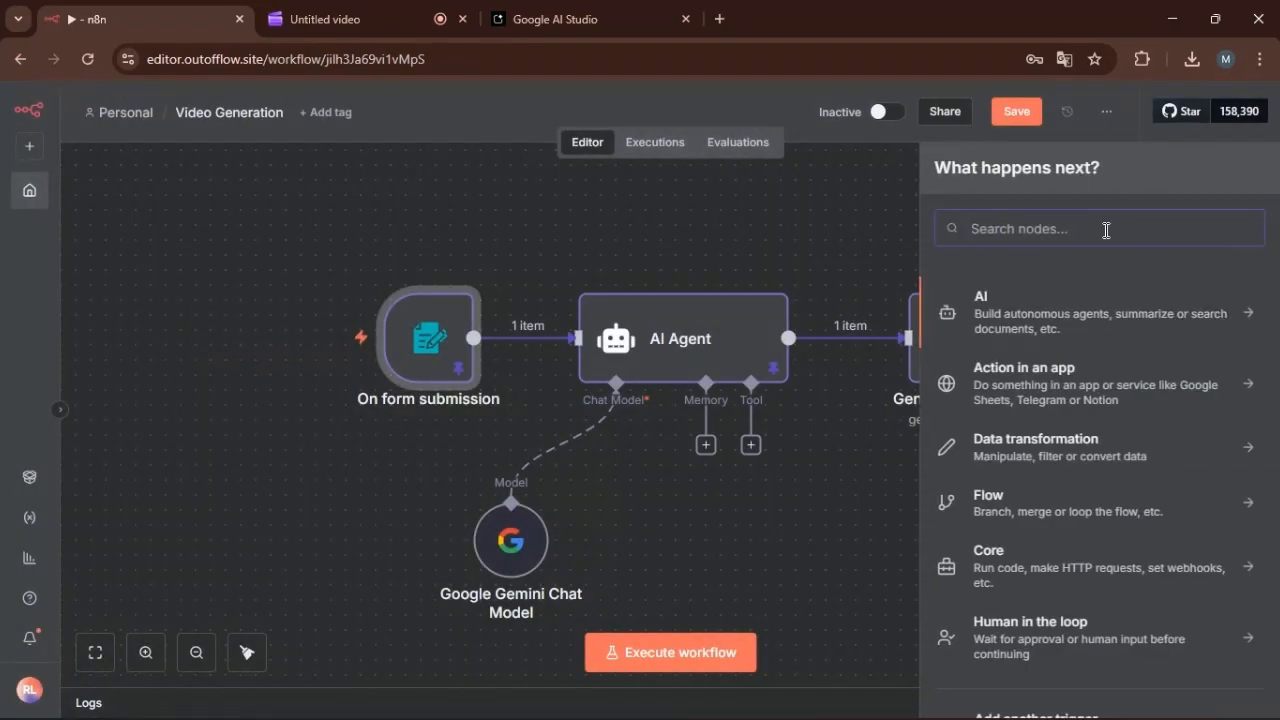
text(form)
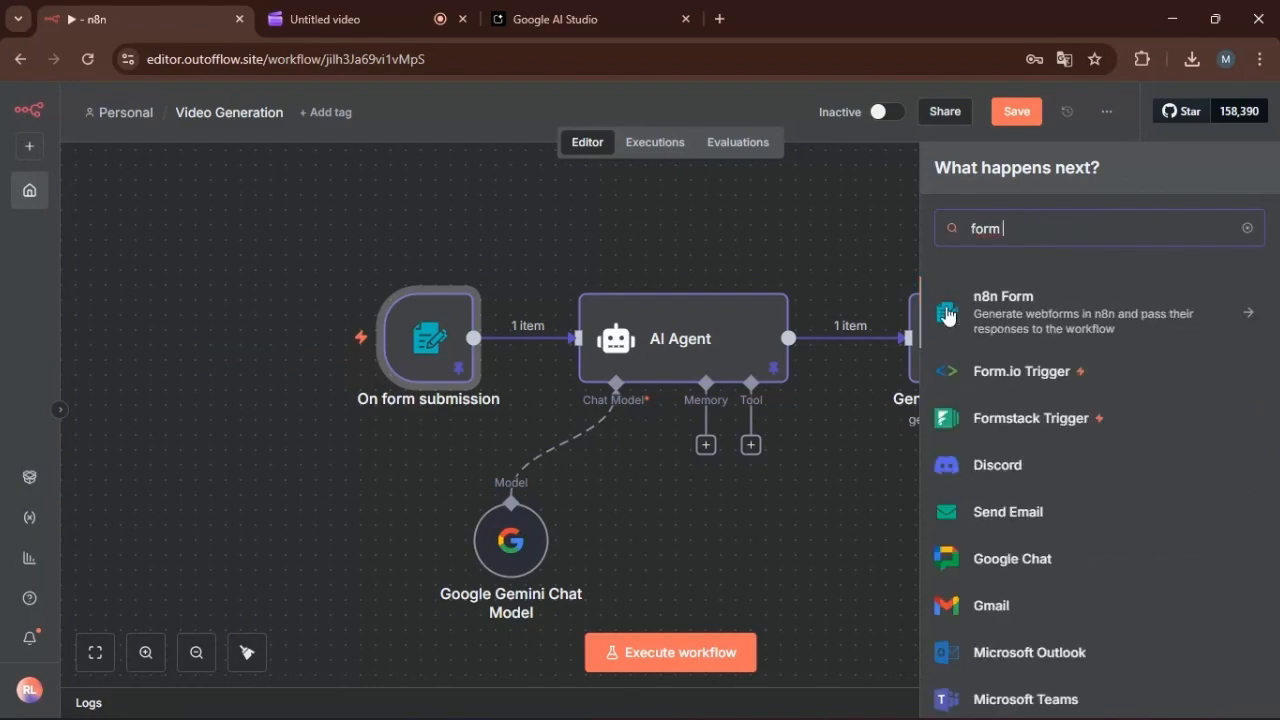
click(500, 231)
Examine the On form submission node's title, description, form elements and pinned output.
click(443, 334)
double_click(443, 334)
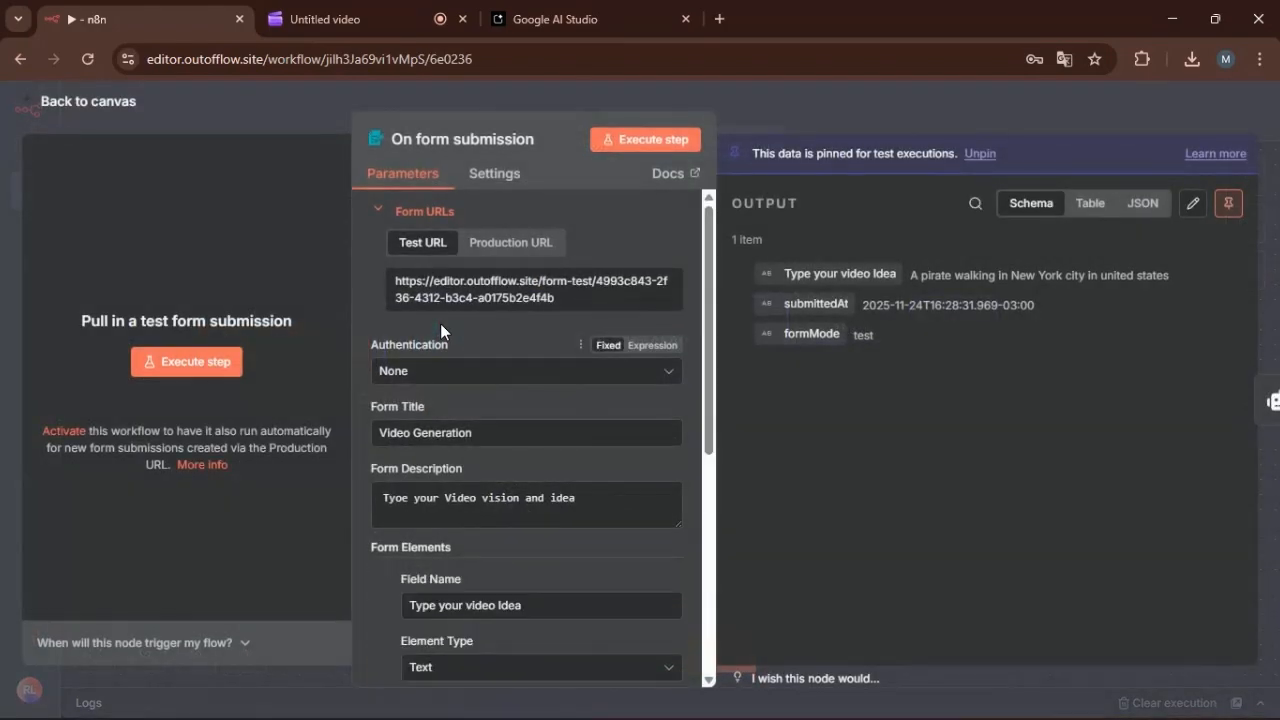
scroll(452, 324, down, 3)
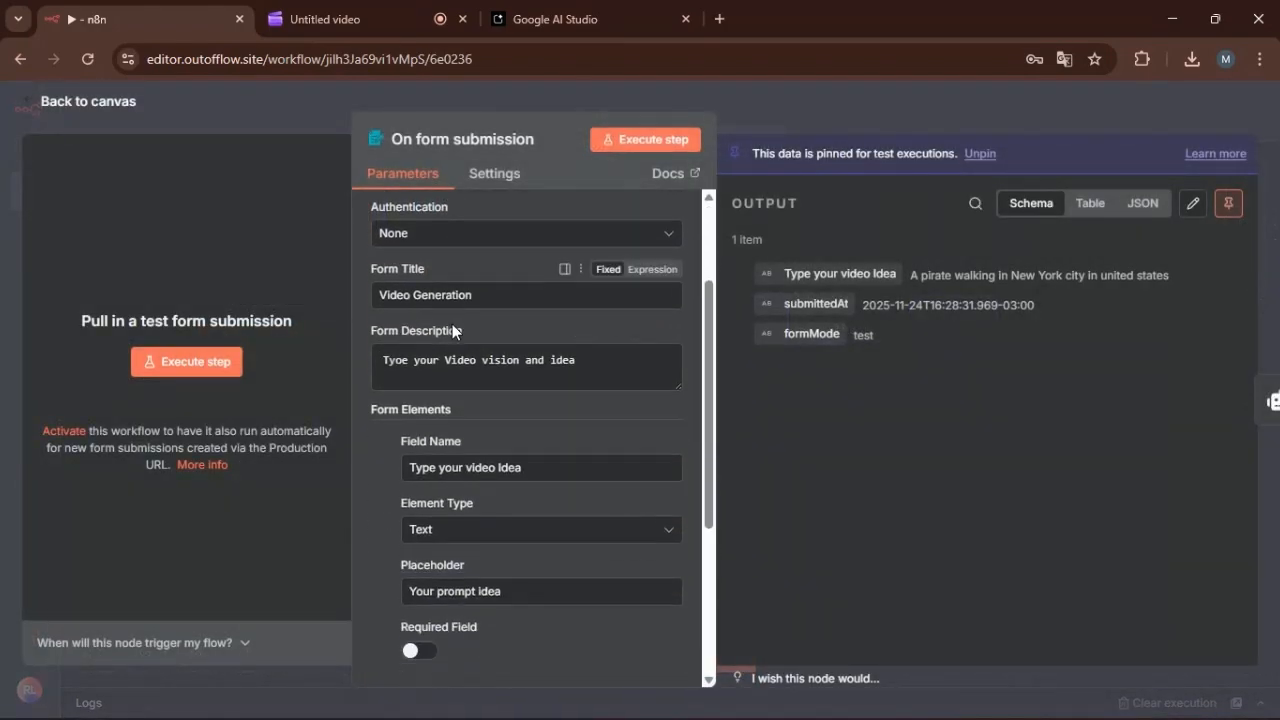
scroll(430, 320, up, 3)
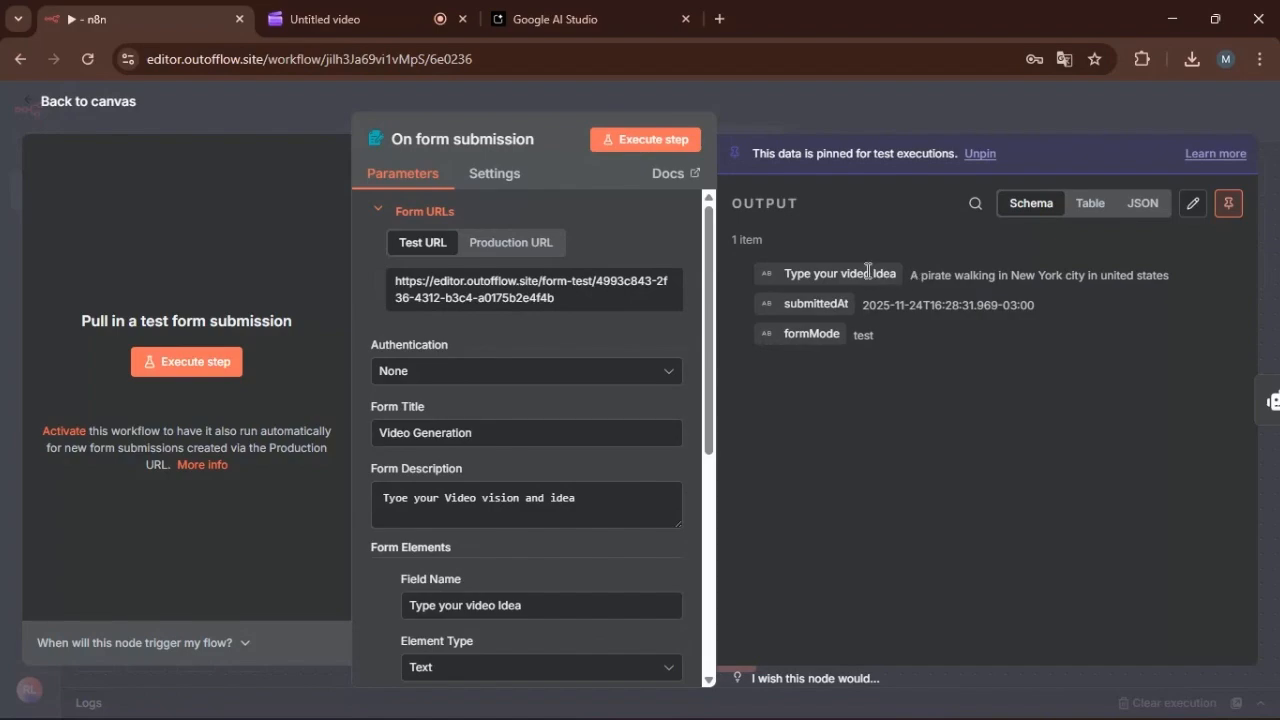
scroll(643, 310, down, 3)
scroll(640, 320, up, 3)
click(68, 104)
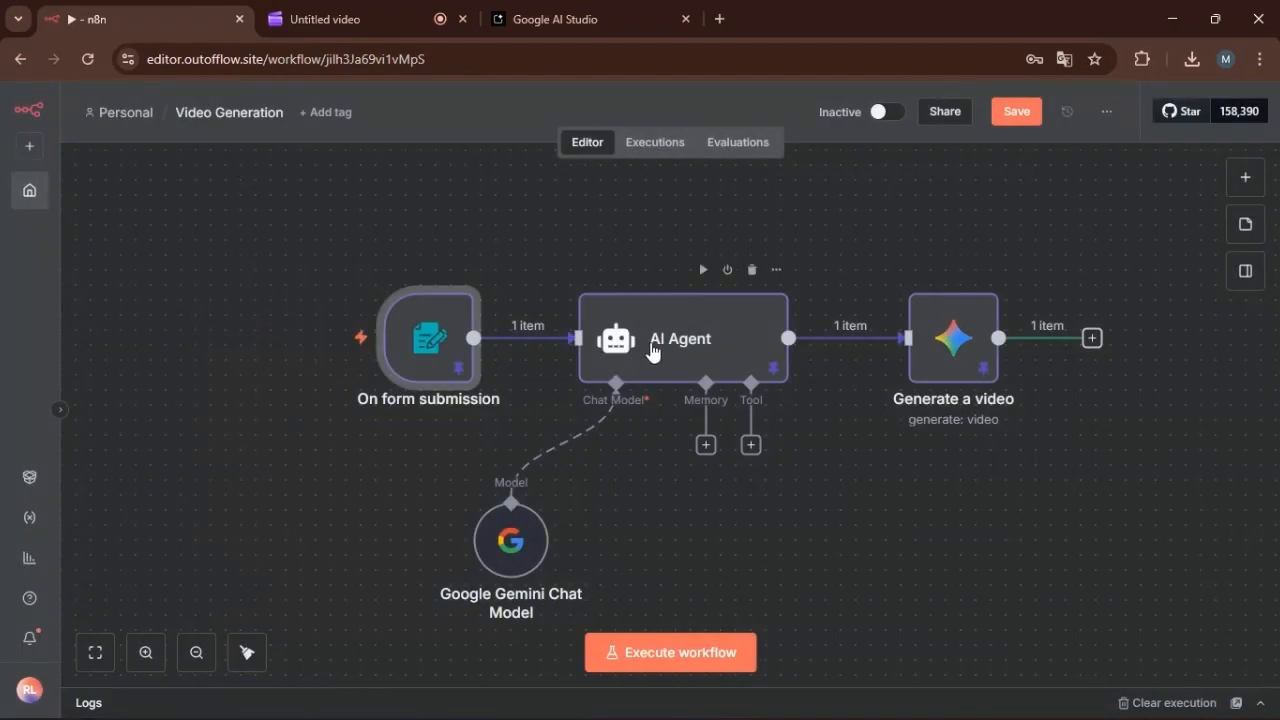
Examine the AI Agent node's user prompt expression, system message and output.
double_click(650, 345)
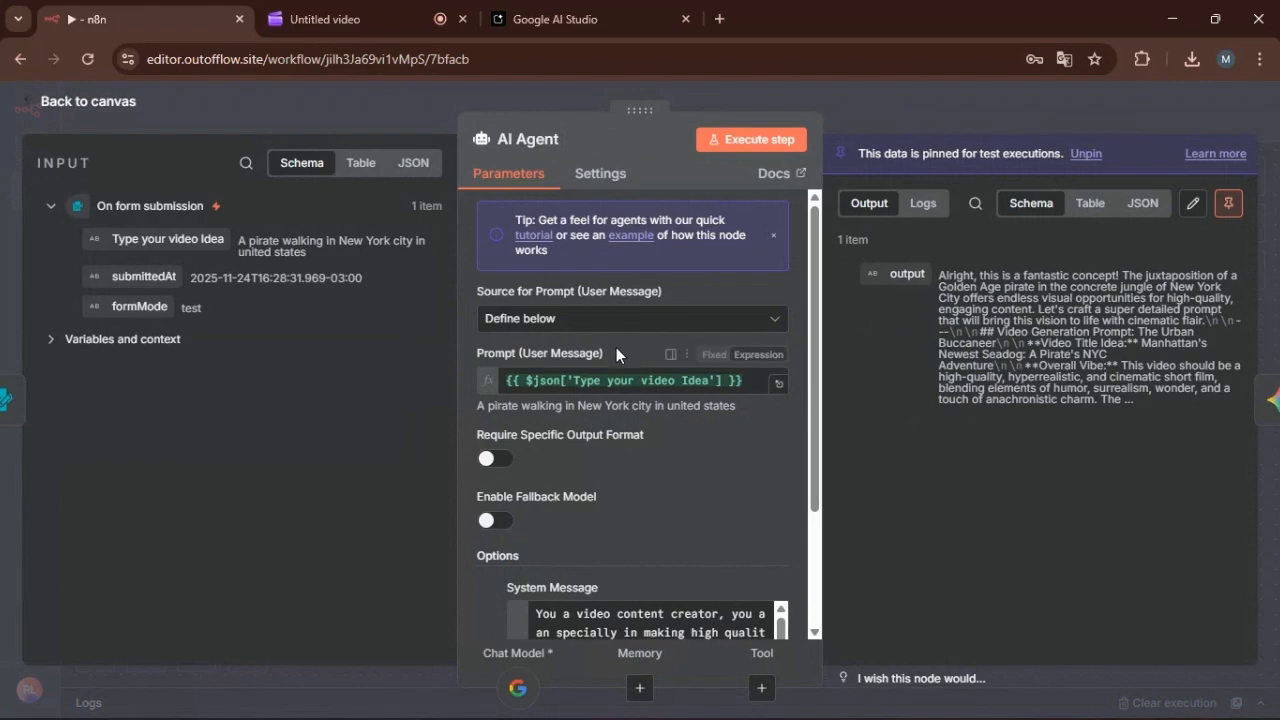
scroll(632, 335, down, 3)
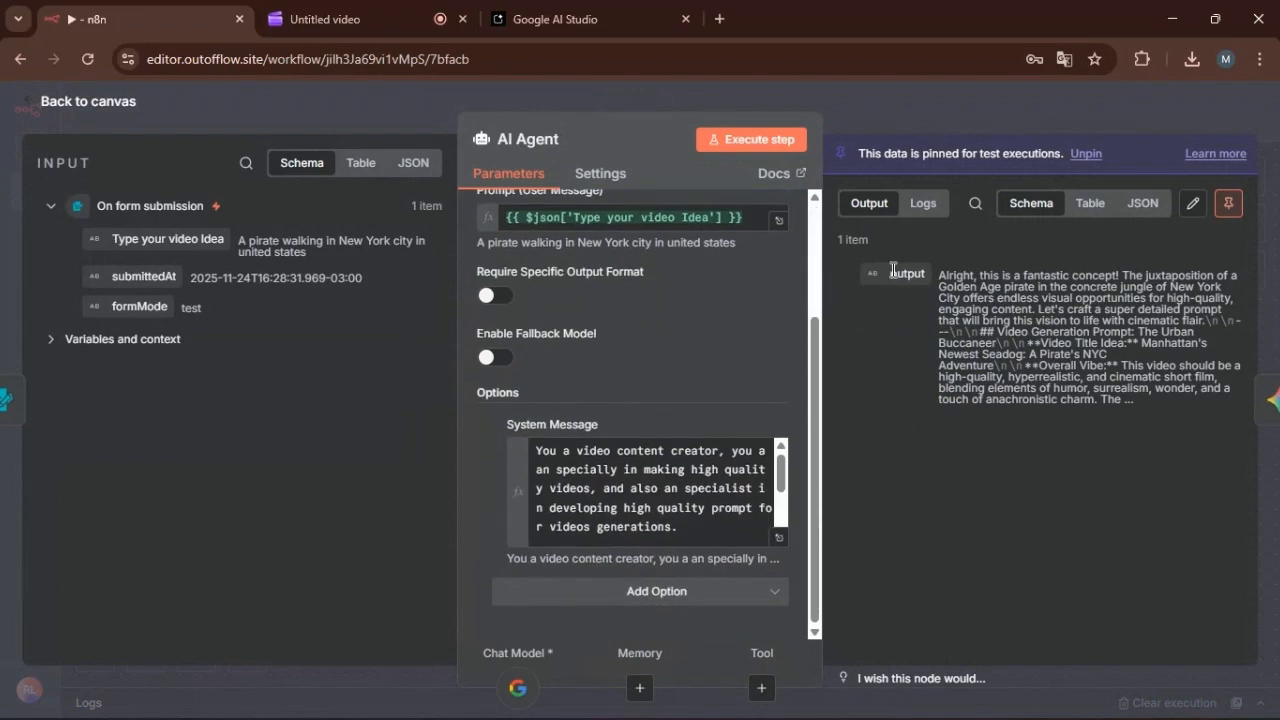
drag(819, 313, 816, 313)
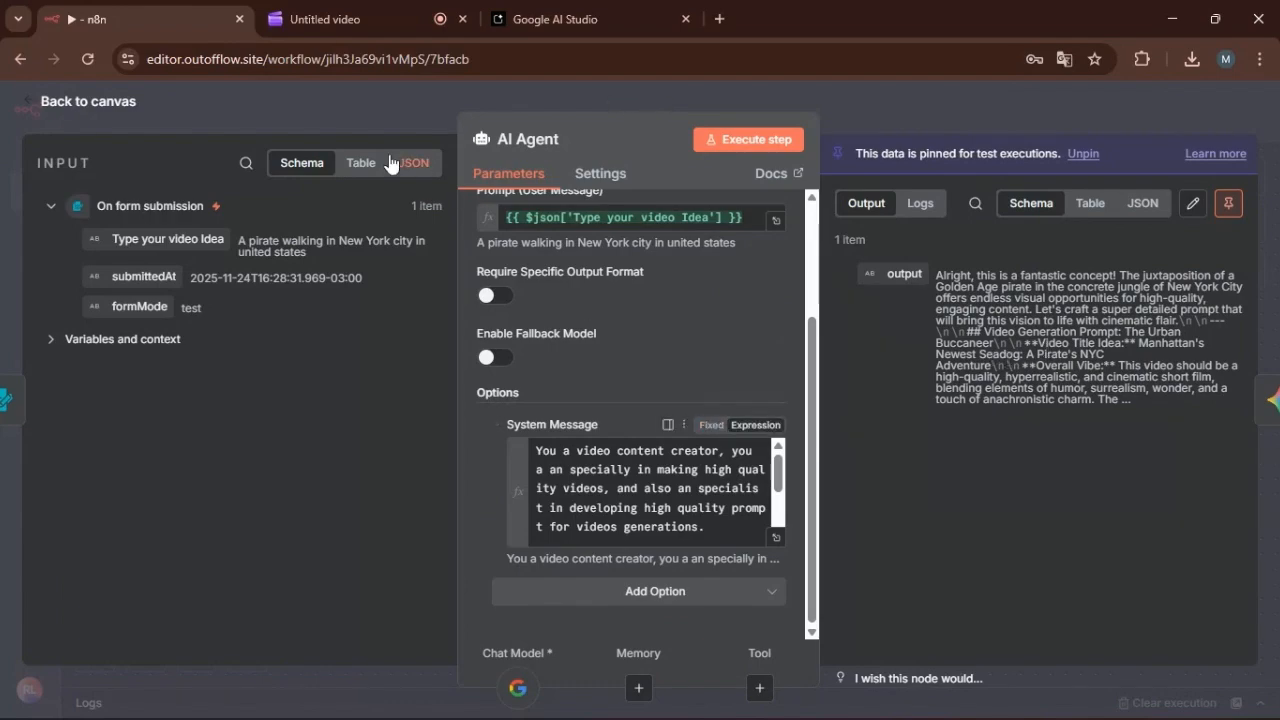
click(99, 113)
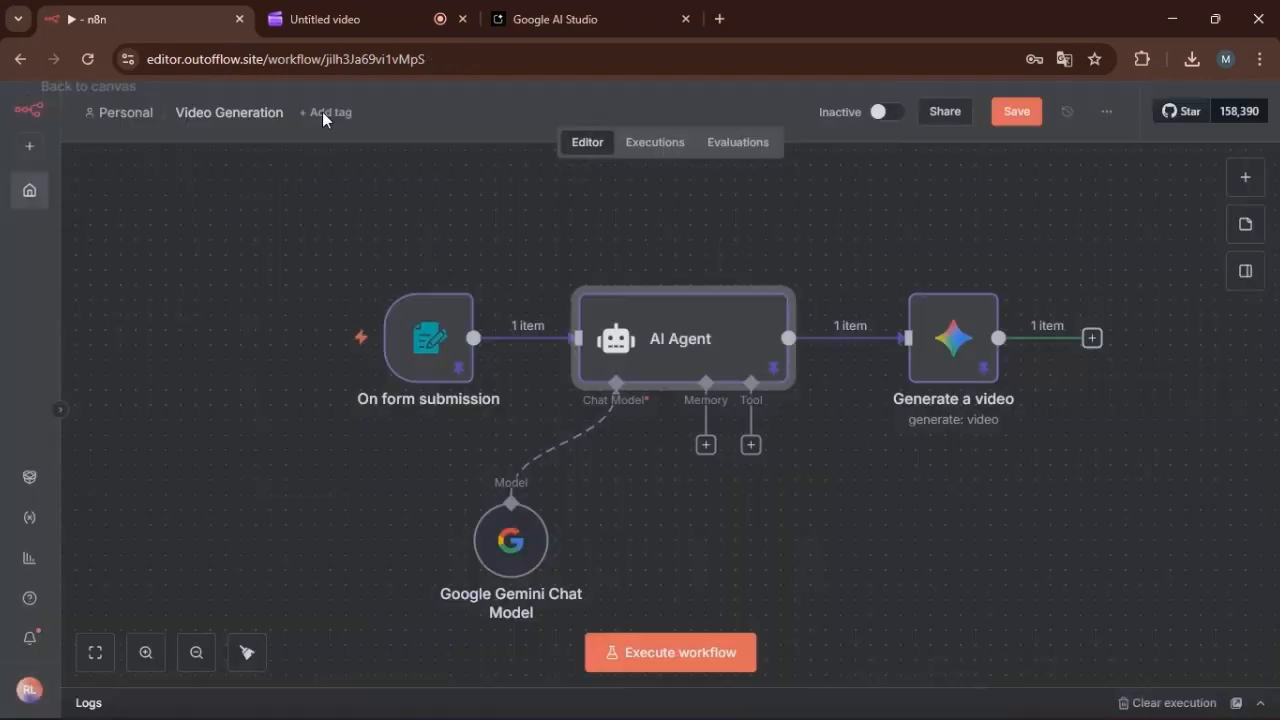
Examine the Generate a video node's credential, operation, model and prompt settings.
click(949, 349)
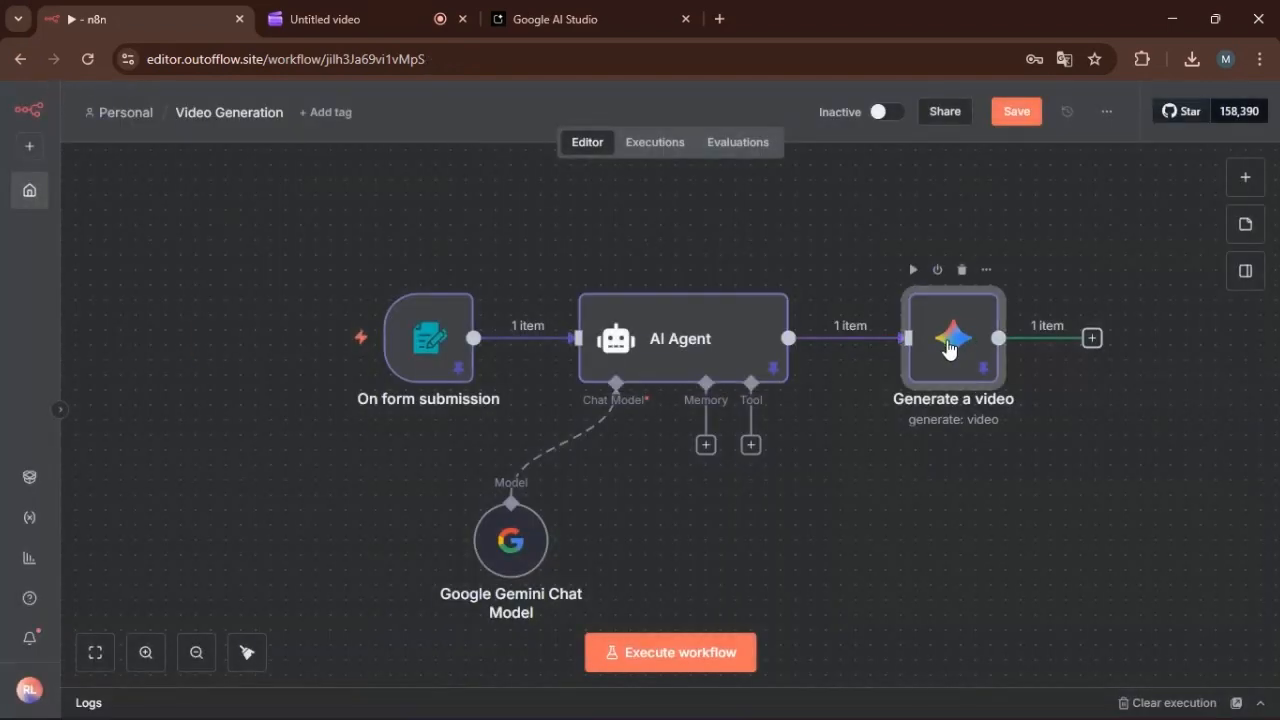
double_click(949, 349)
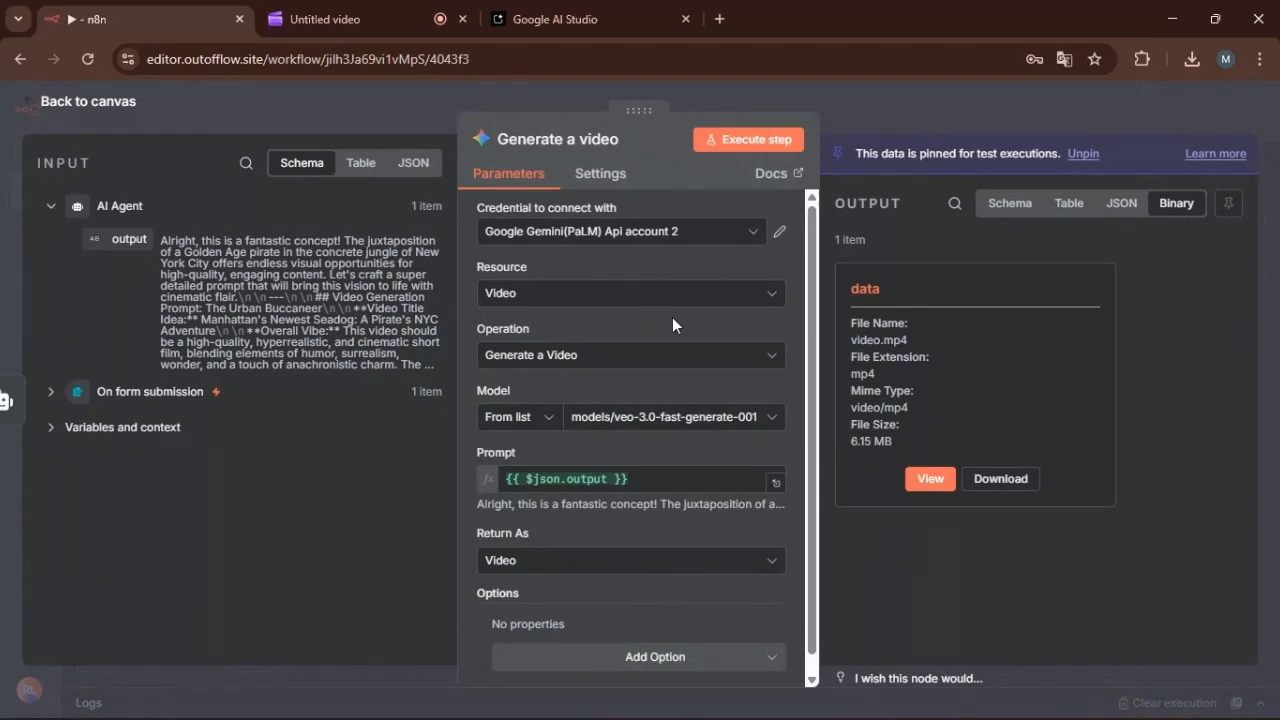
scroll(672, 317, down, 1)
scroll(700, 363, up, 1)
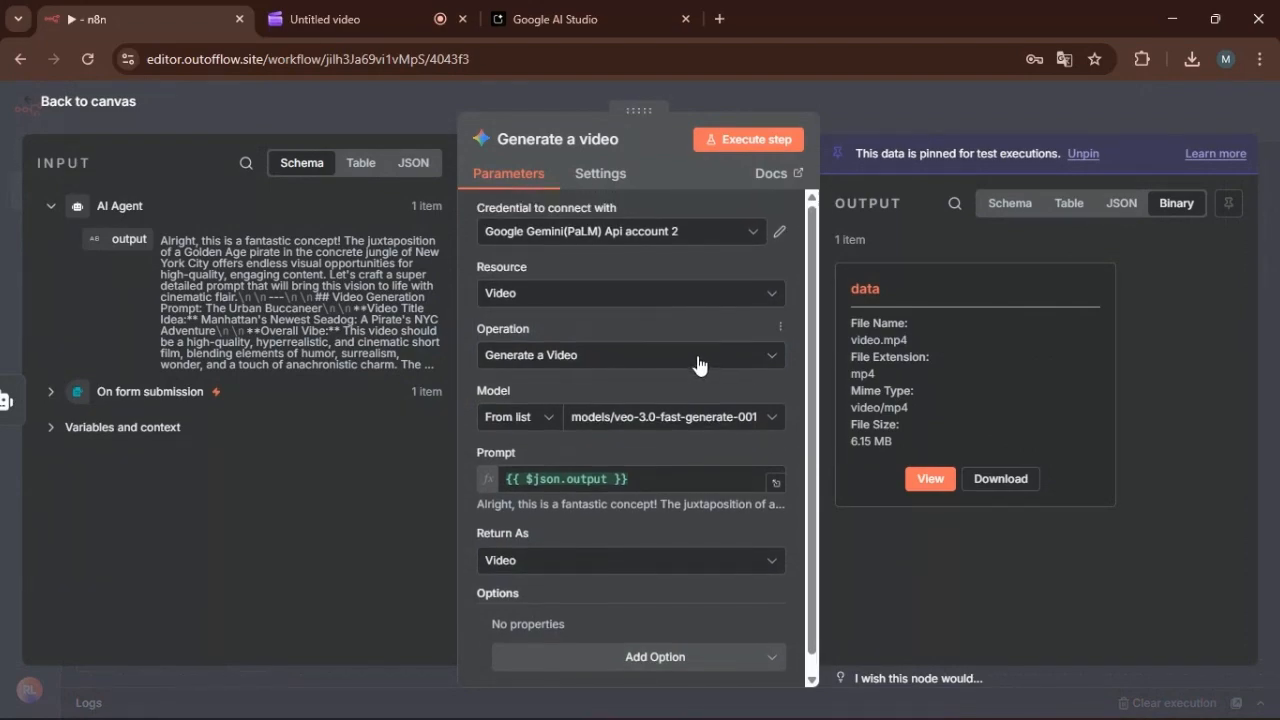
click(106, 104)
drag(493, 540, 463, 552)
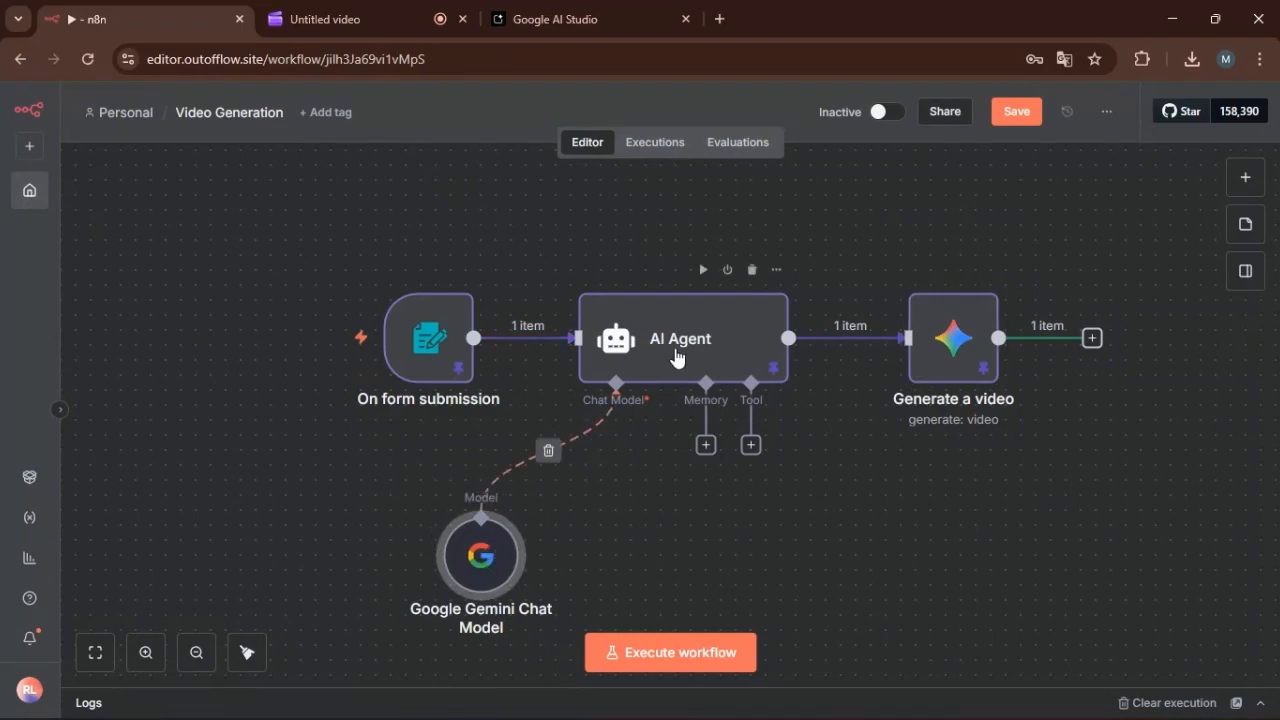
drag(428, 340, 413, 340)
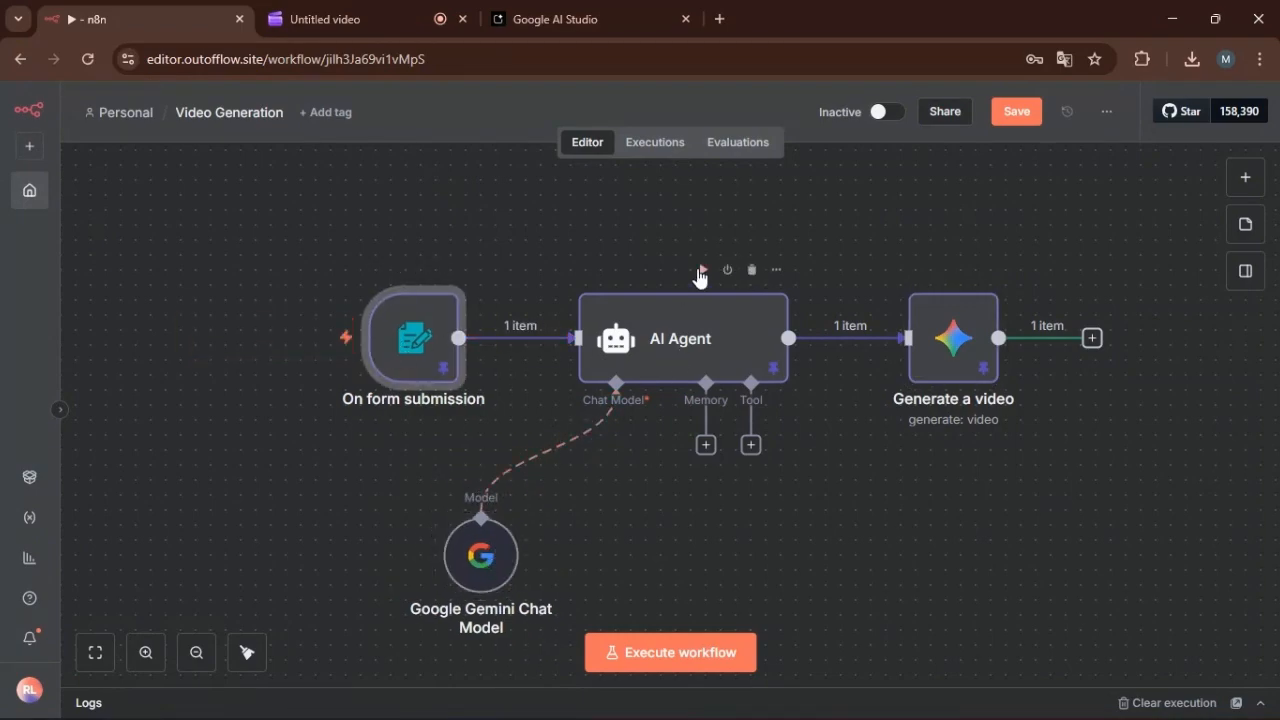
mouse_move(428, 335)
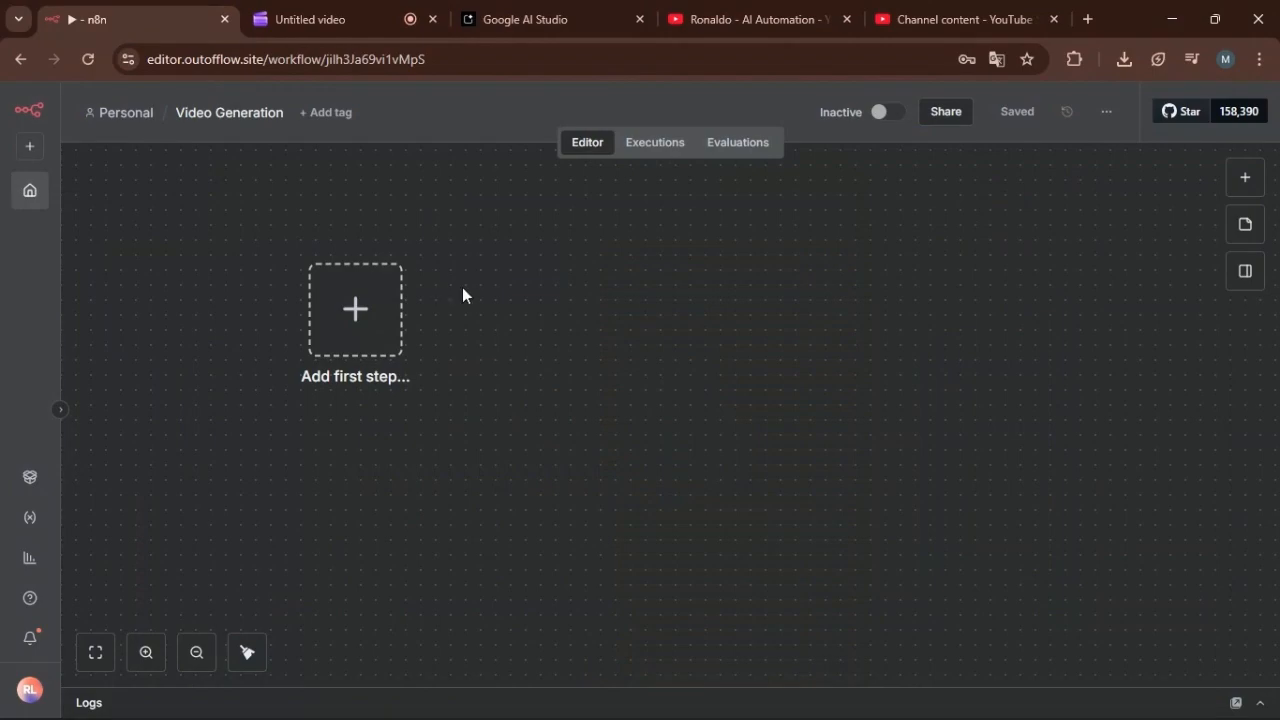
drag(357, 320, 384, 339)
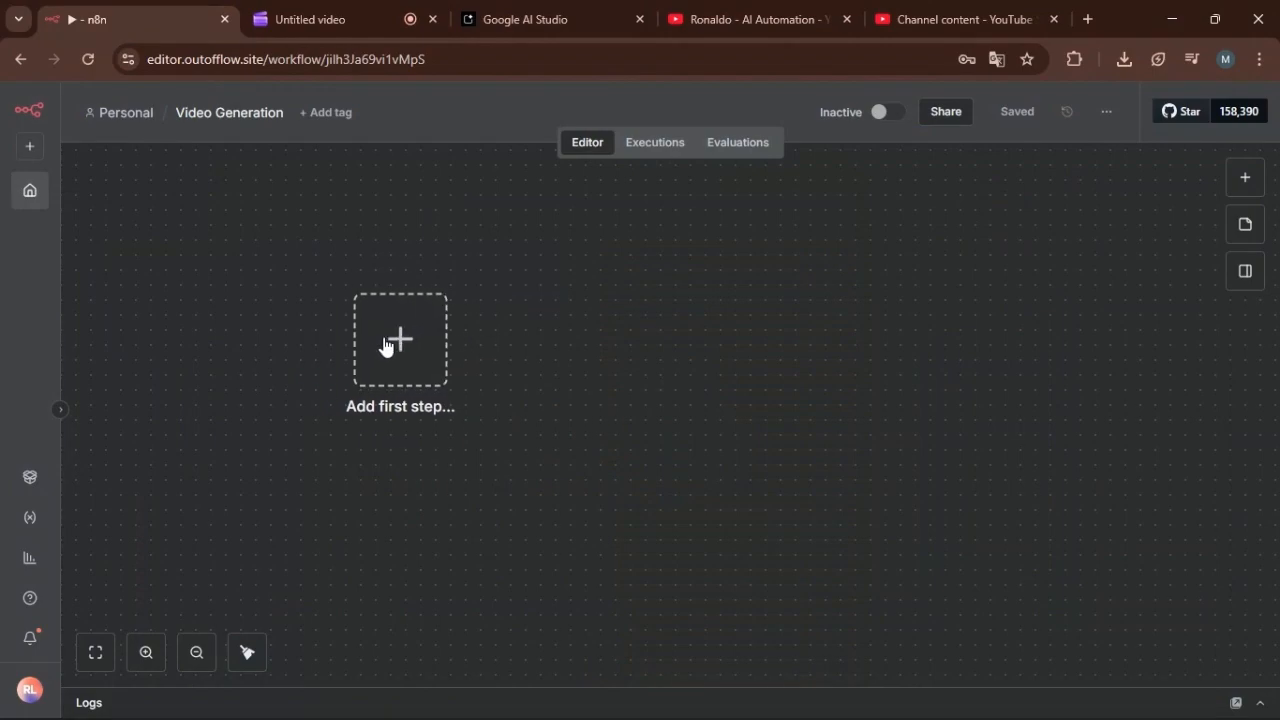
drag(414, 366, 383, 357)
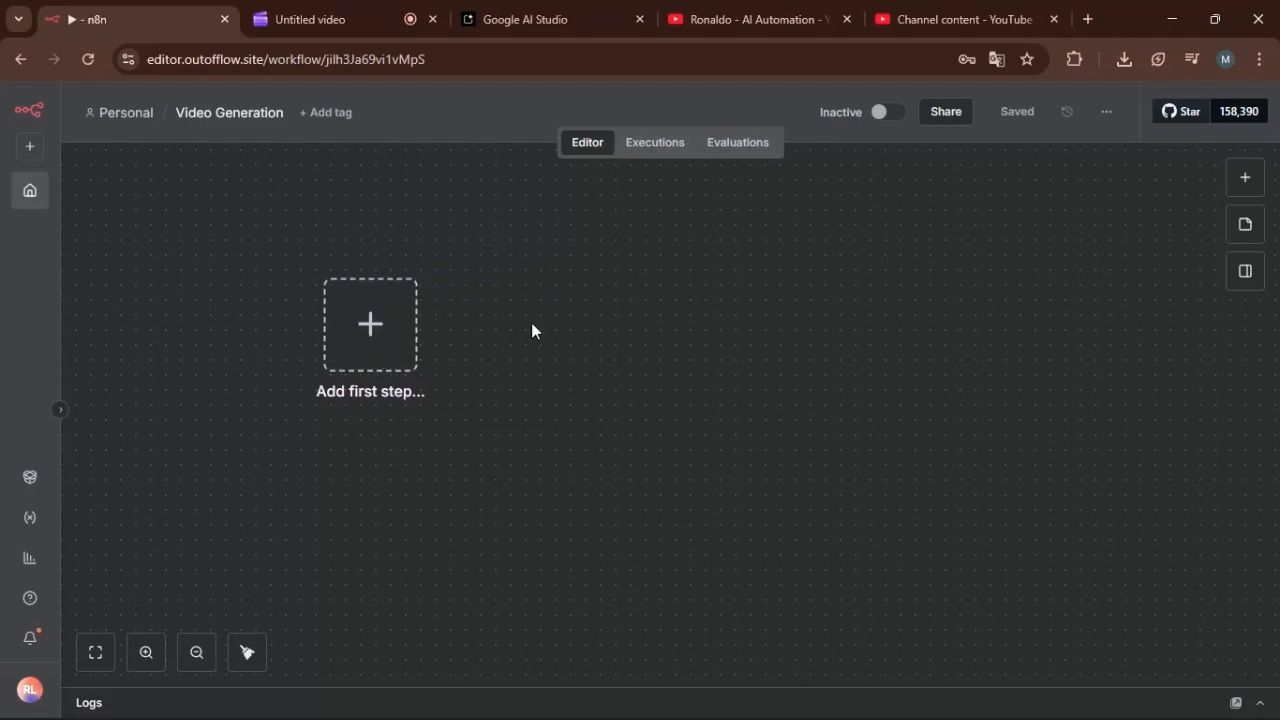
Add an n8n Form trigger for the "On new n8n Form event" as the workflow's first node.
click(1245, 180)
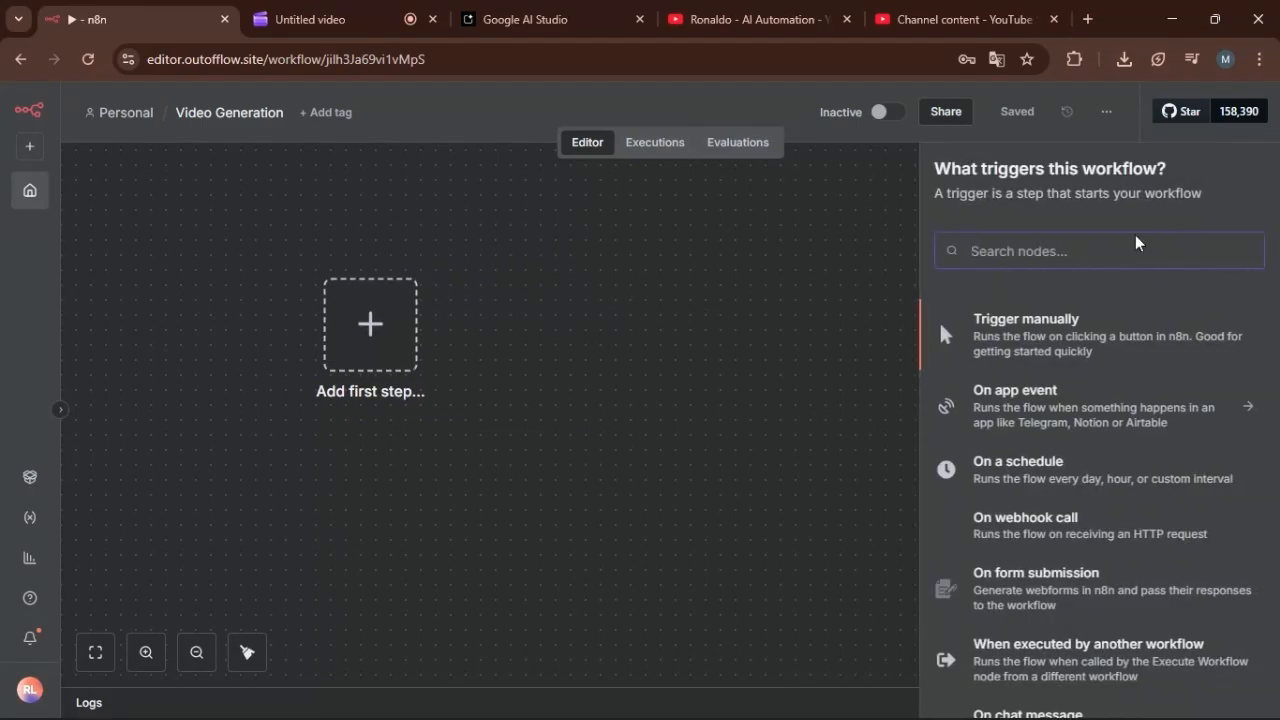
text(fo)
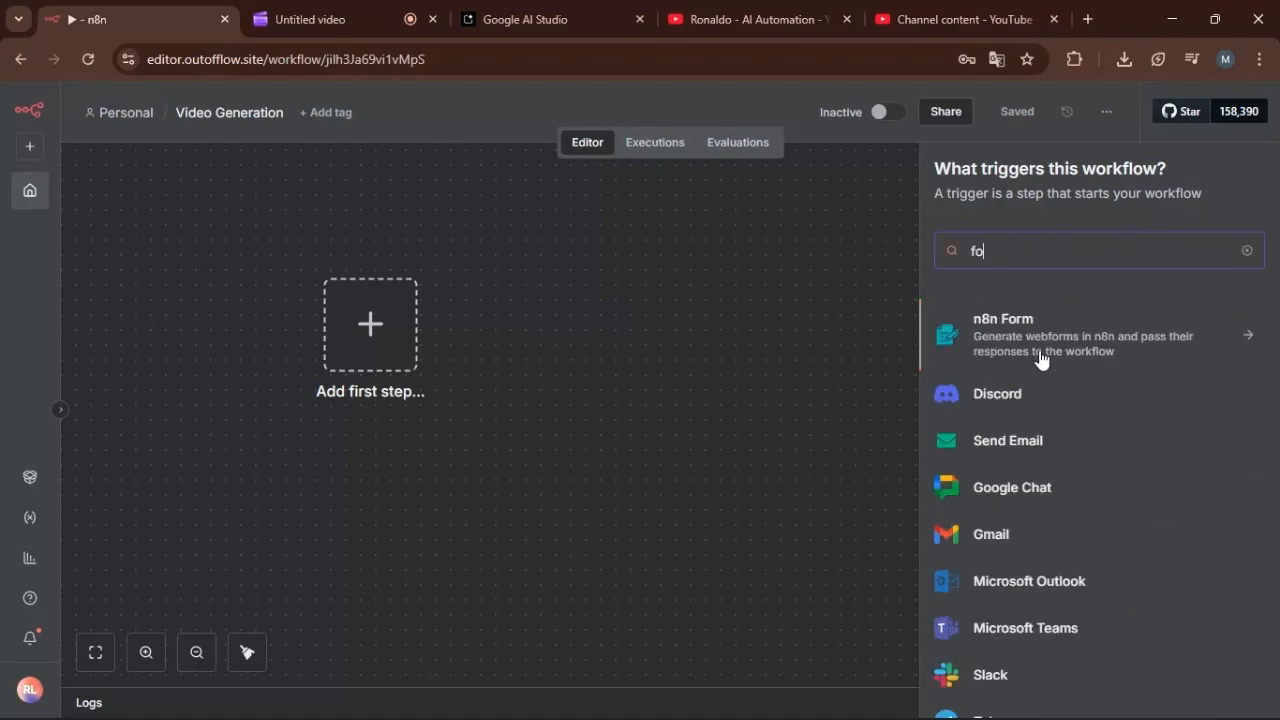
click(1100, 349)
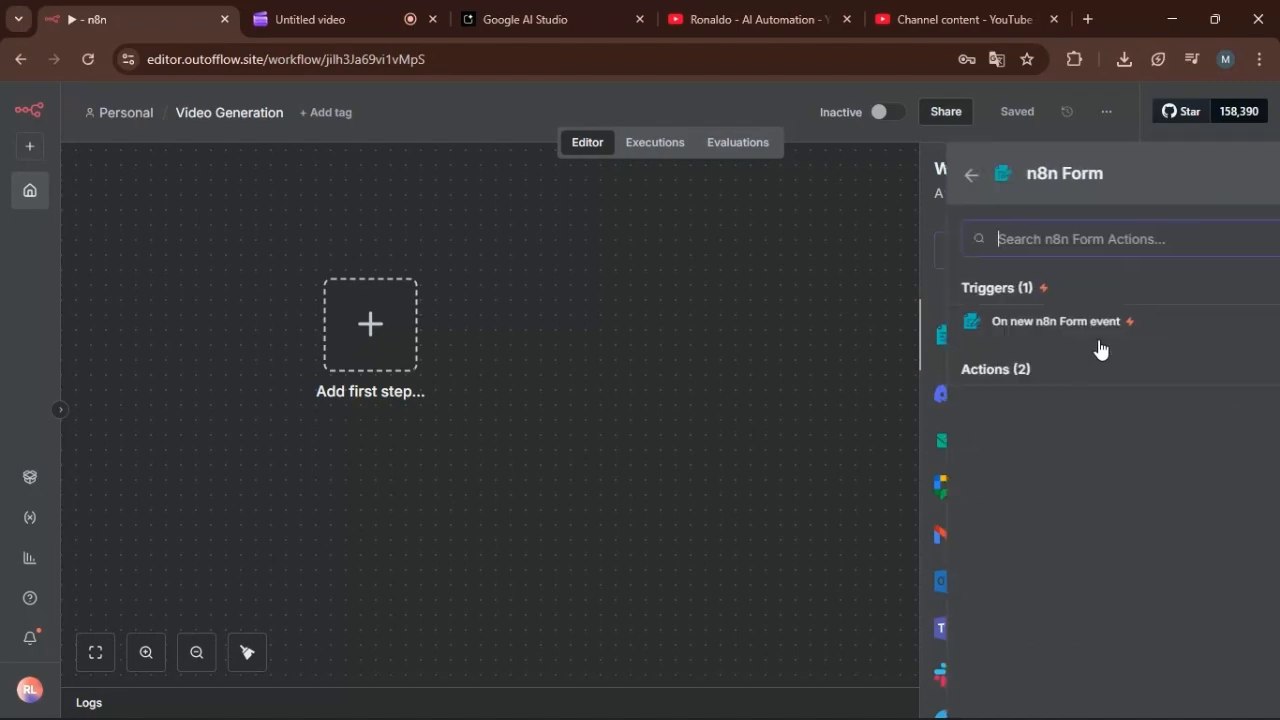
click(1055, 324)
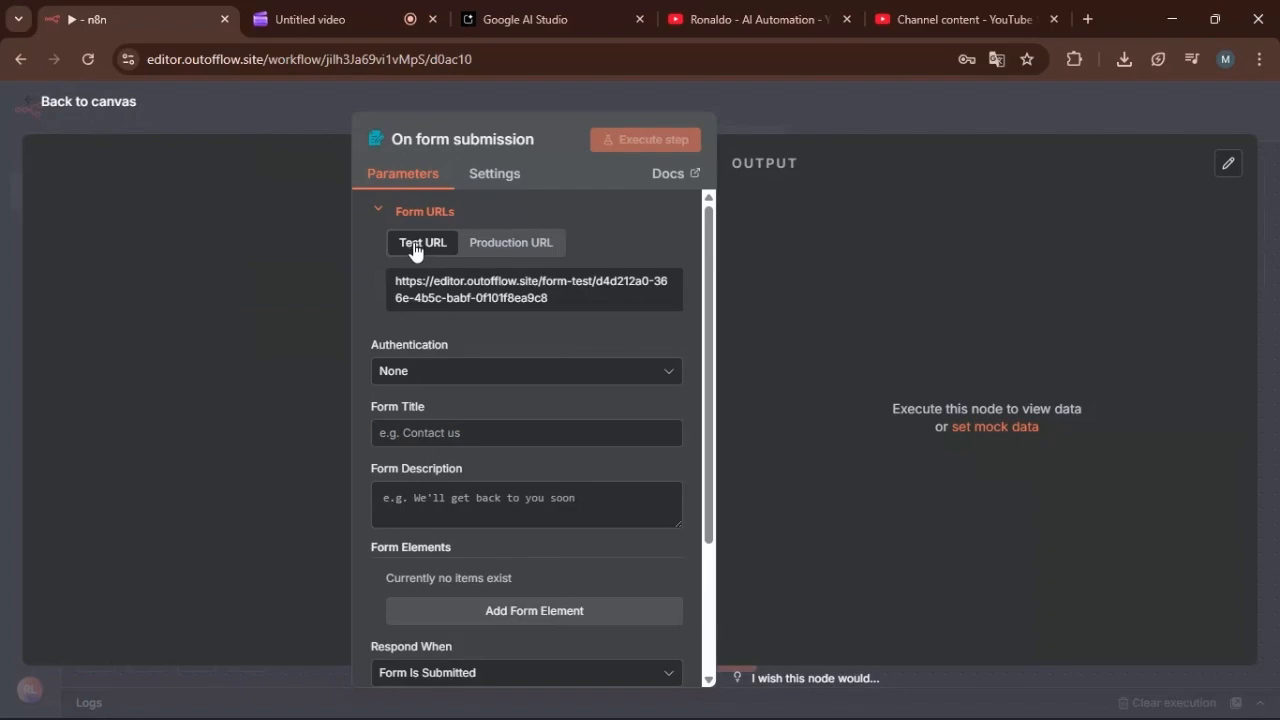
Set the form title to "Video Generation".
click(437, 442)
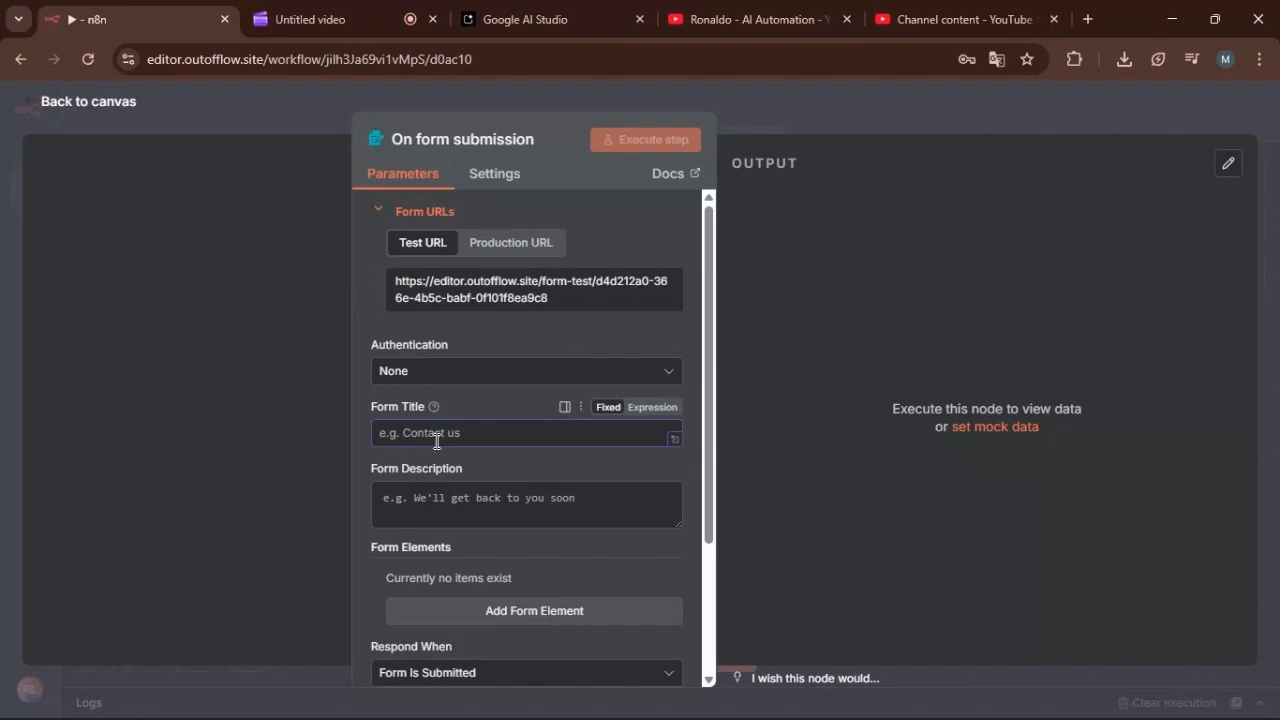
text(Video)
key(BackSpace)
key(BackSpace)
key(BackSpace)
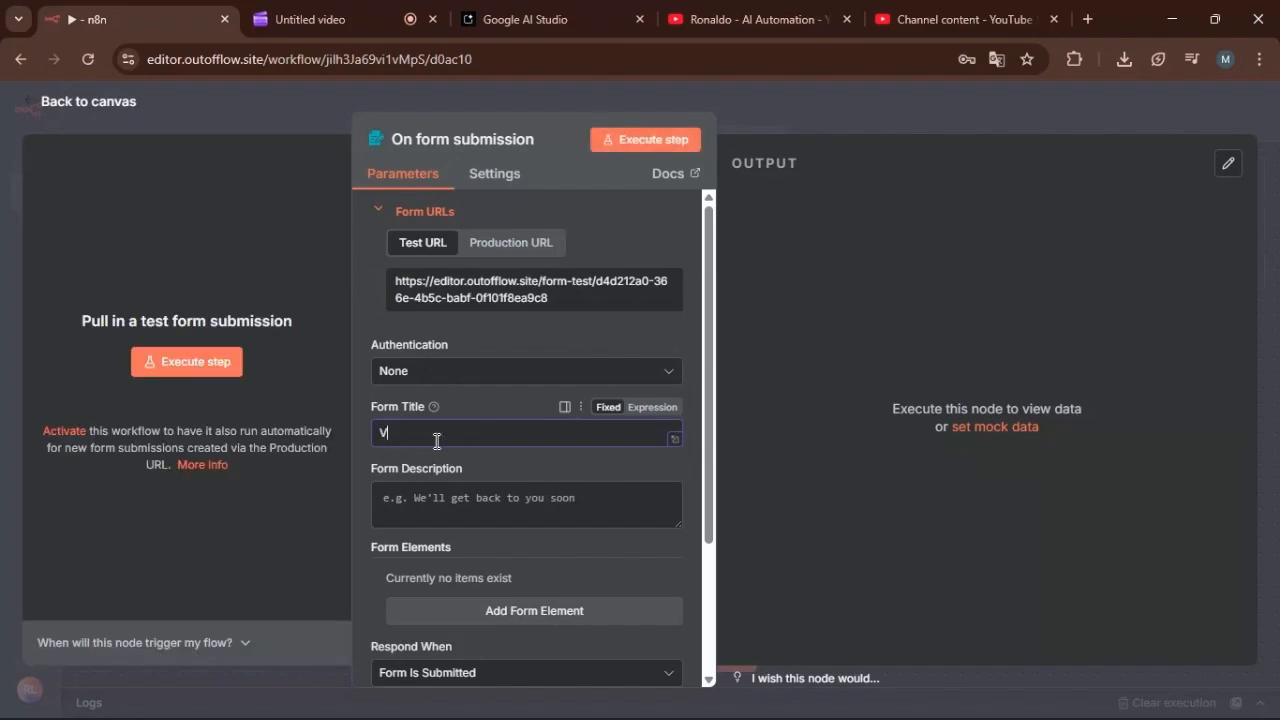
text(deo Generation)
Set the form description to "Write your idea for your video, your vision".
click(432, 508)
text(Ty)
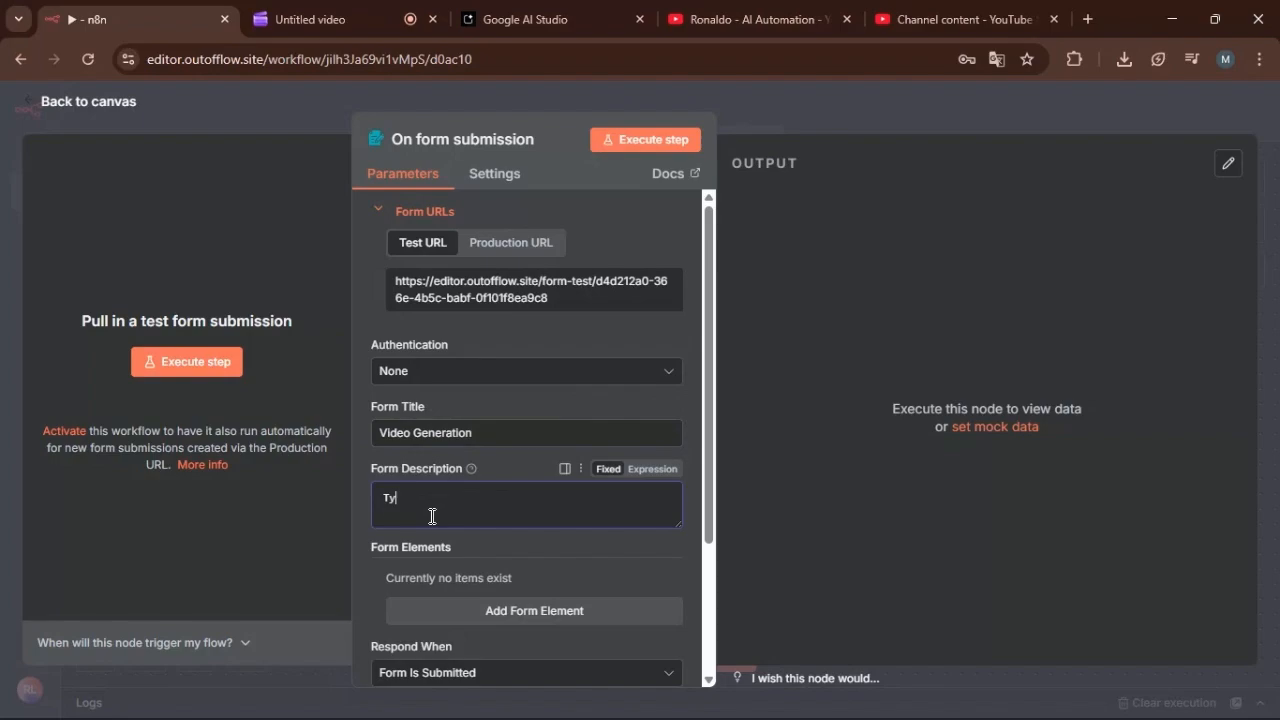
text(pe)
key(BackSpace)
key(BackSpace)
key(BackSpace)
key(BackSpace)
text(Write)
text( your vid)
key(BackSpace)
key(BackSpace)
key(BackSpace)
text(idea)
key(BackSpace)
key(BackSpace)
text(for your video )
text(ou)
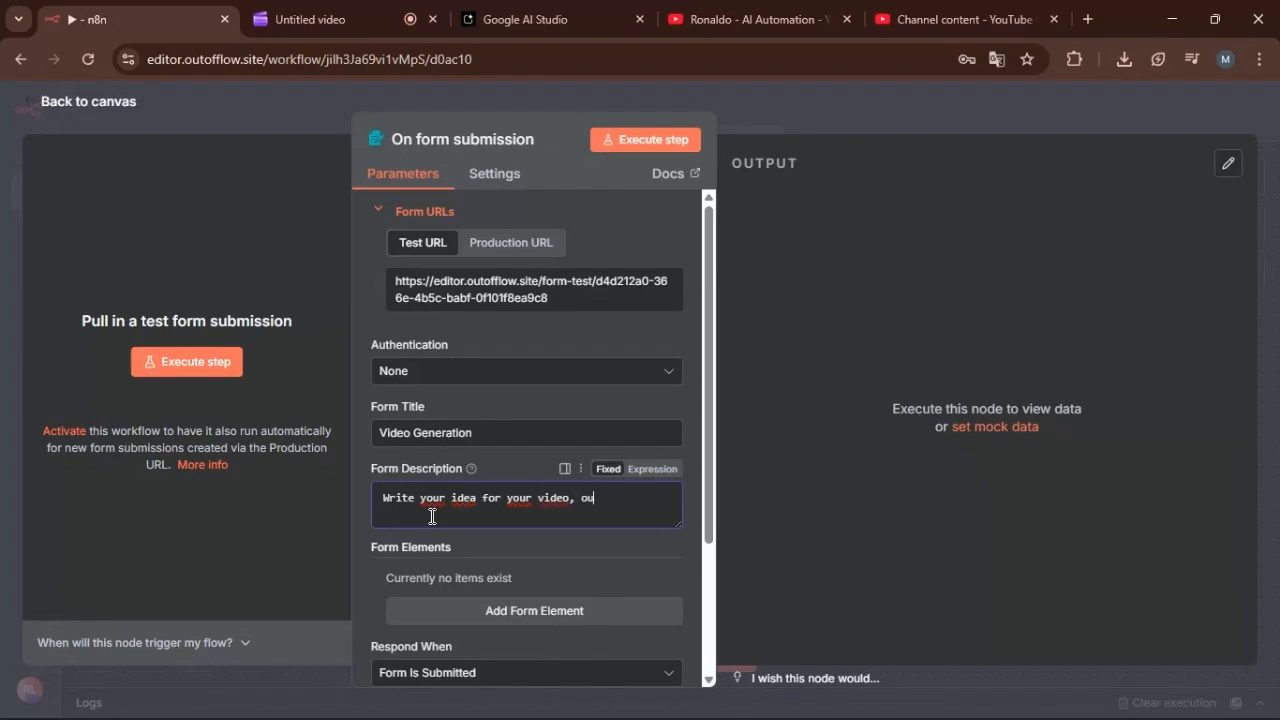
text(ur vi)
Add a form element to the form trigger with the field name "Type your idea".
scroll(490, 434, down, 1)
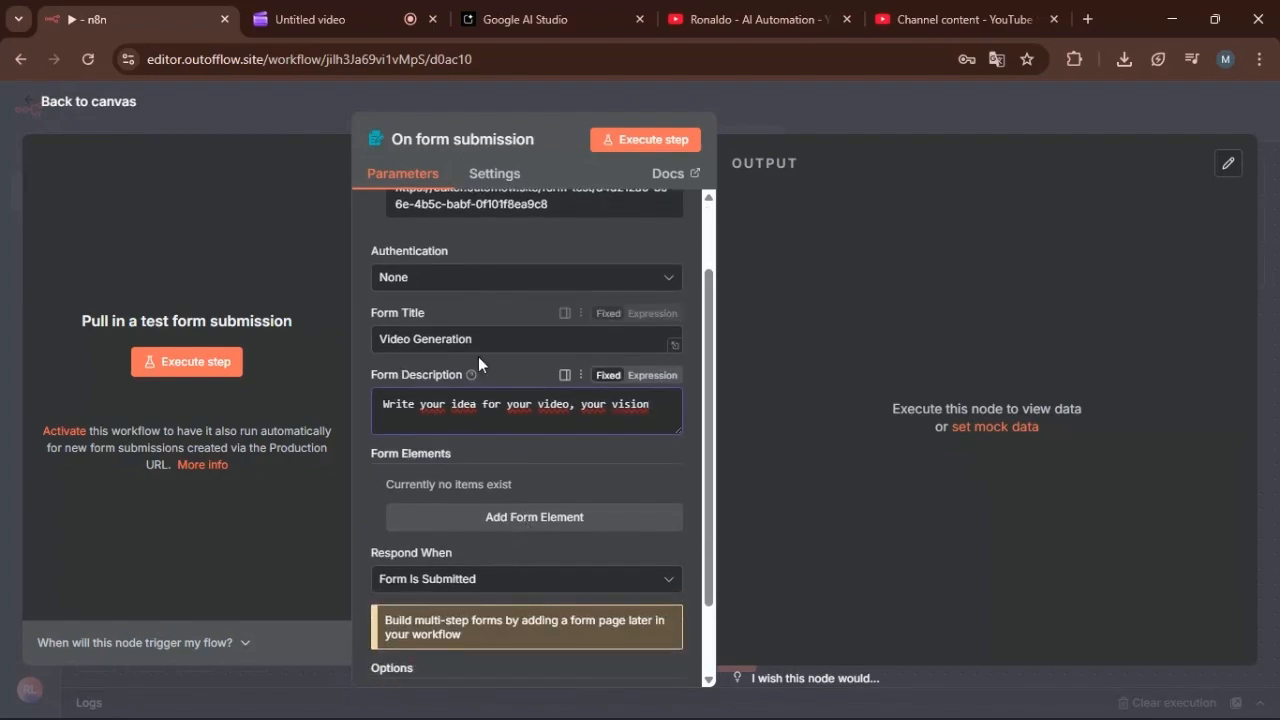
click(596, 526)
click(542, 515)
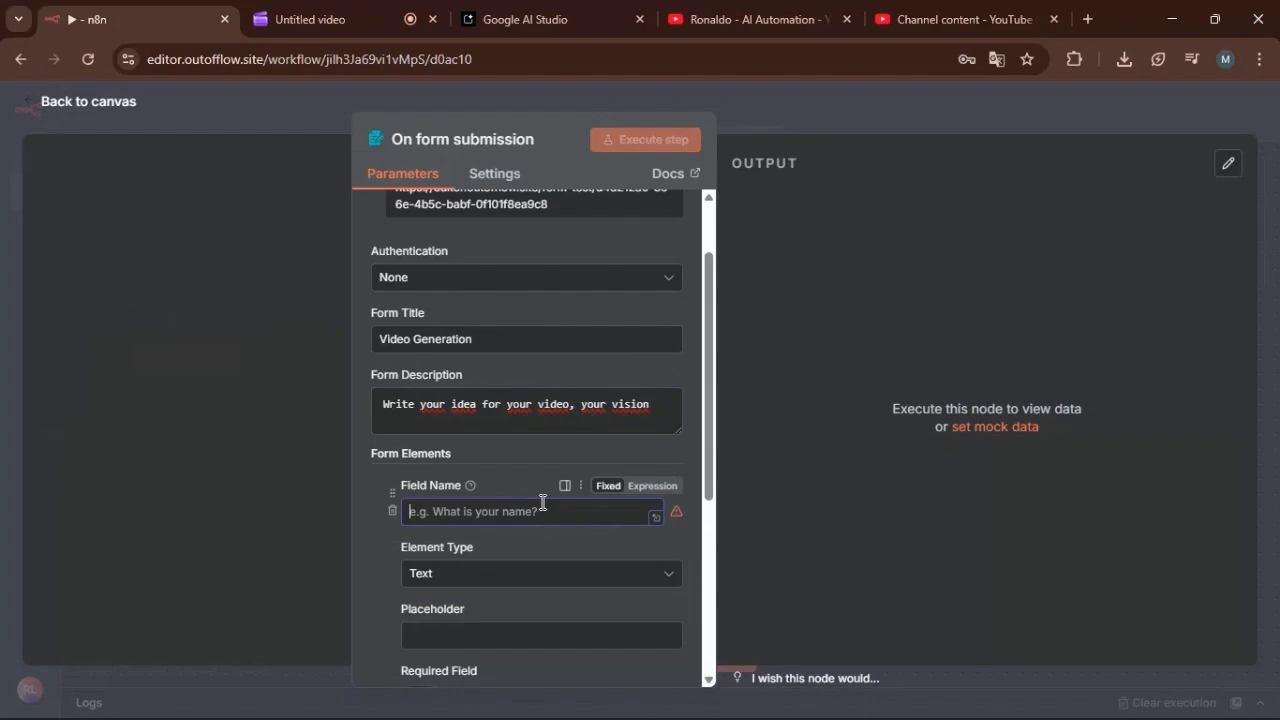
text(T)
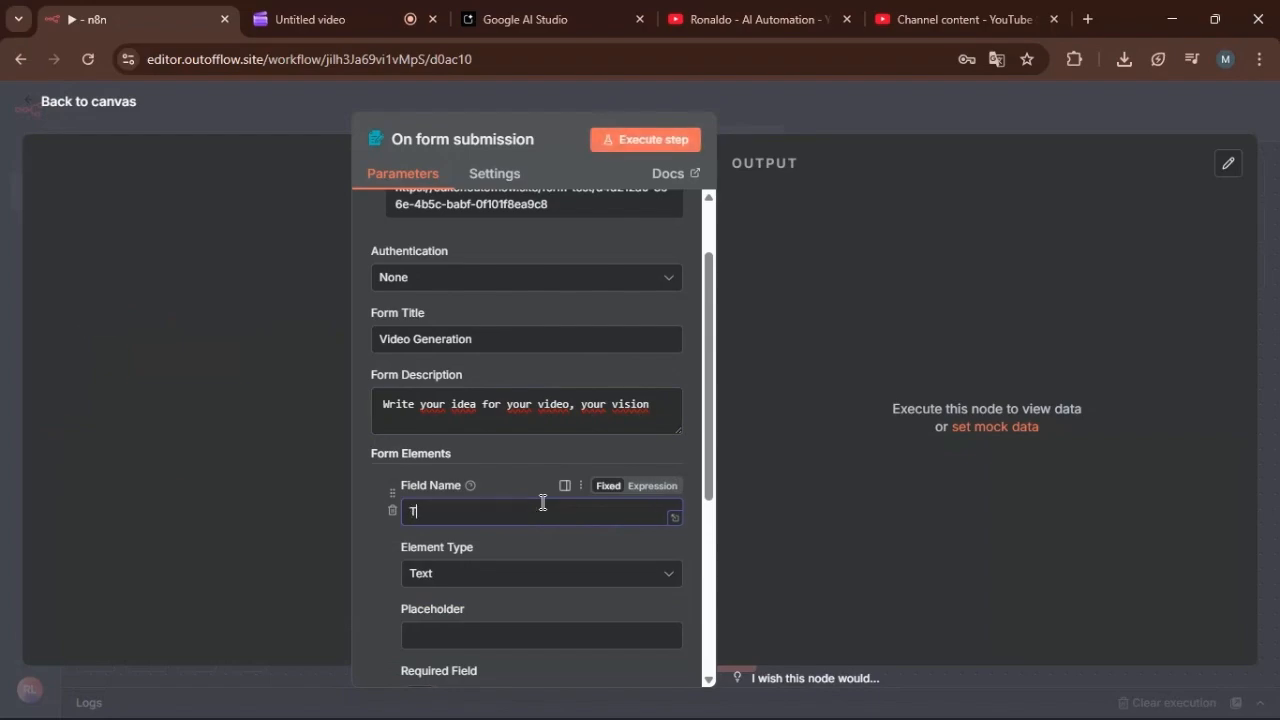
text(ype yo)
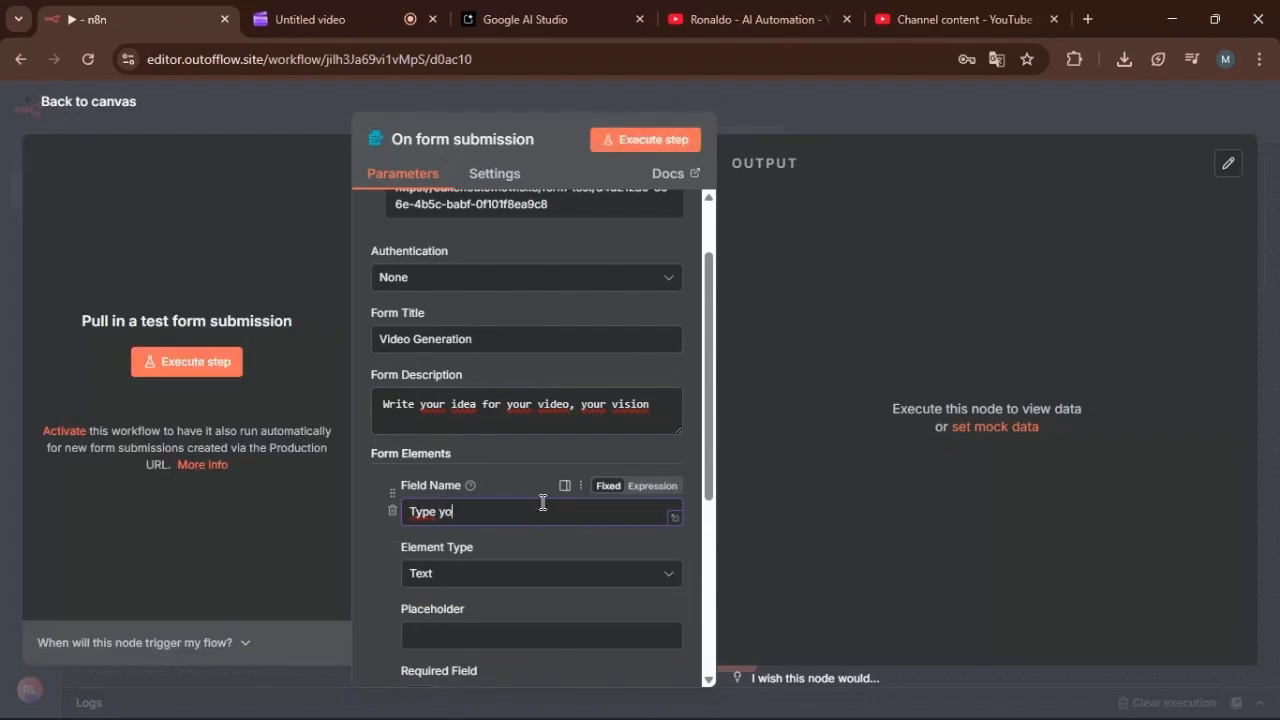
text(ur idea)
Set the placeholder of the "Type your idea" field to "Your prompt type here".
scroll(500, 540, down, 1)
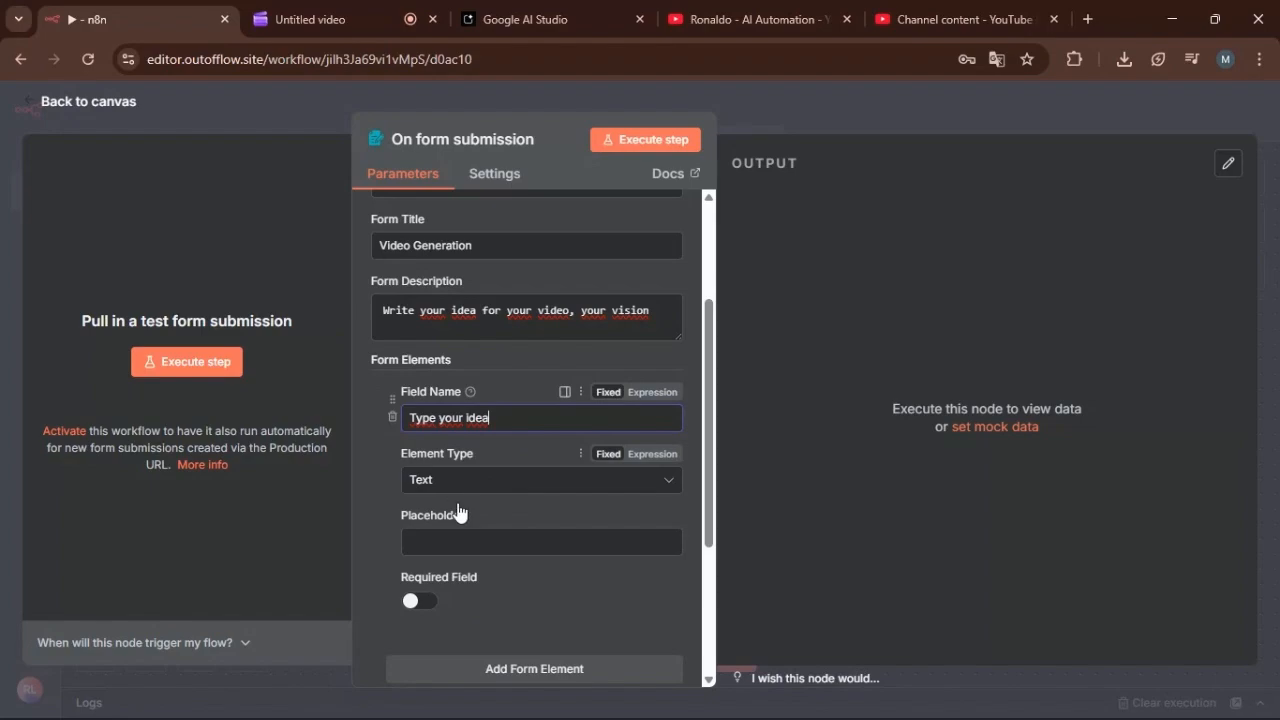
click(475, 542)
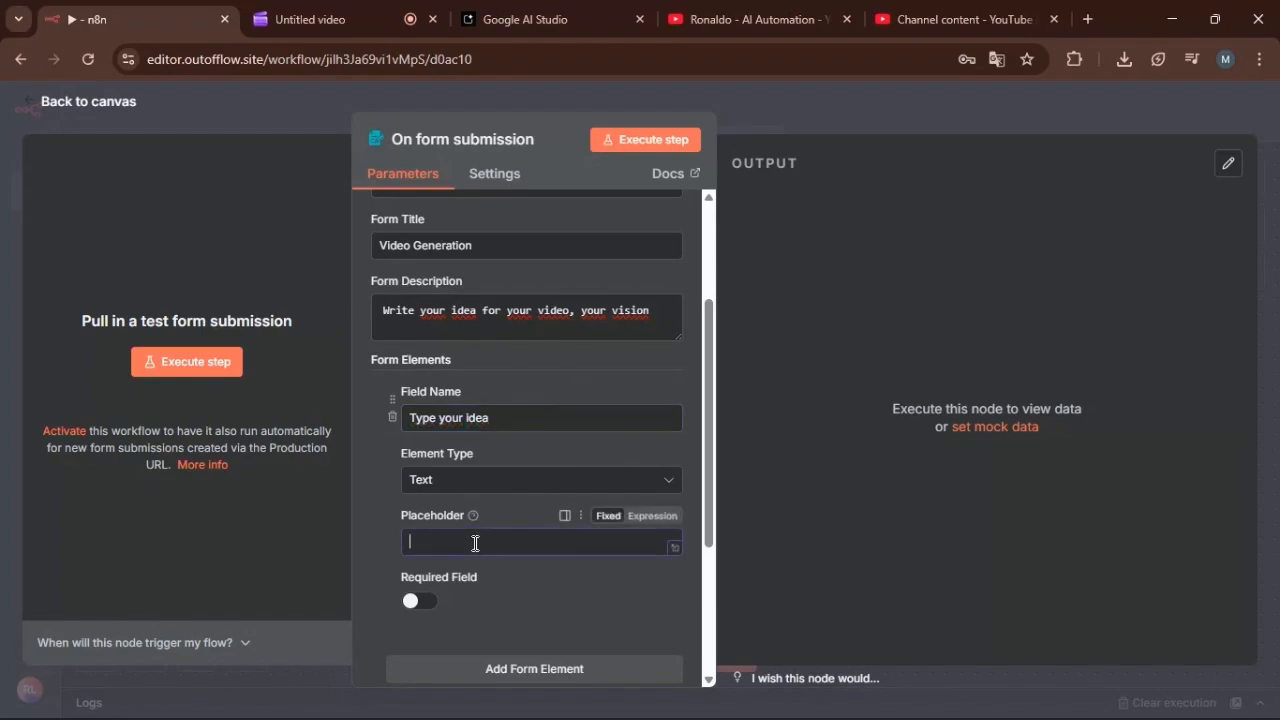
text(Your )
text(prmop)
key(BackSpace)
key(BackSpace)
text(ompy type here)
click(478, 542)
key(BackSpace)
text(t)
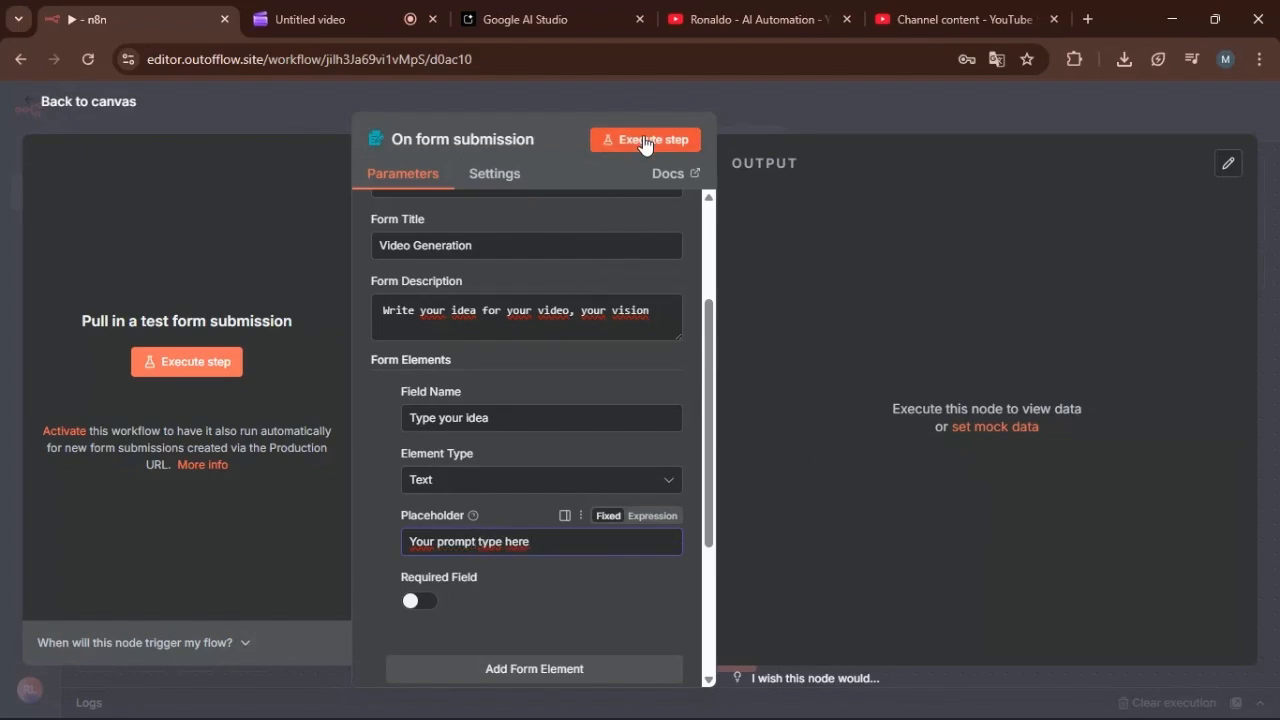
Return to the canvas, save the workflow and move the form trigger node up and to the left.
click(74, 103)
click(1016, 111)
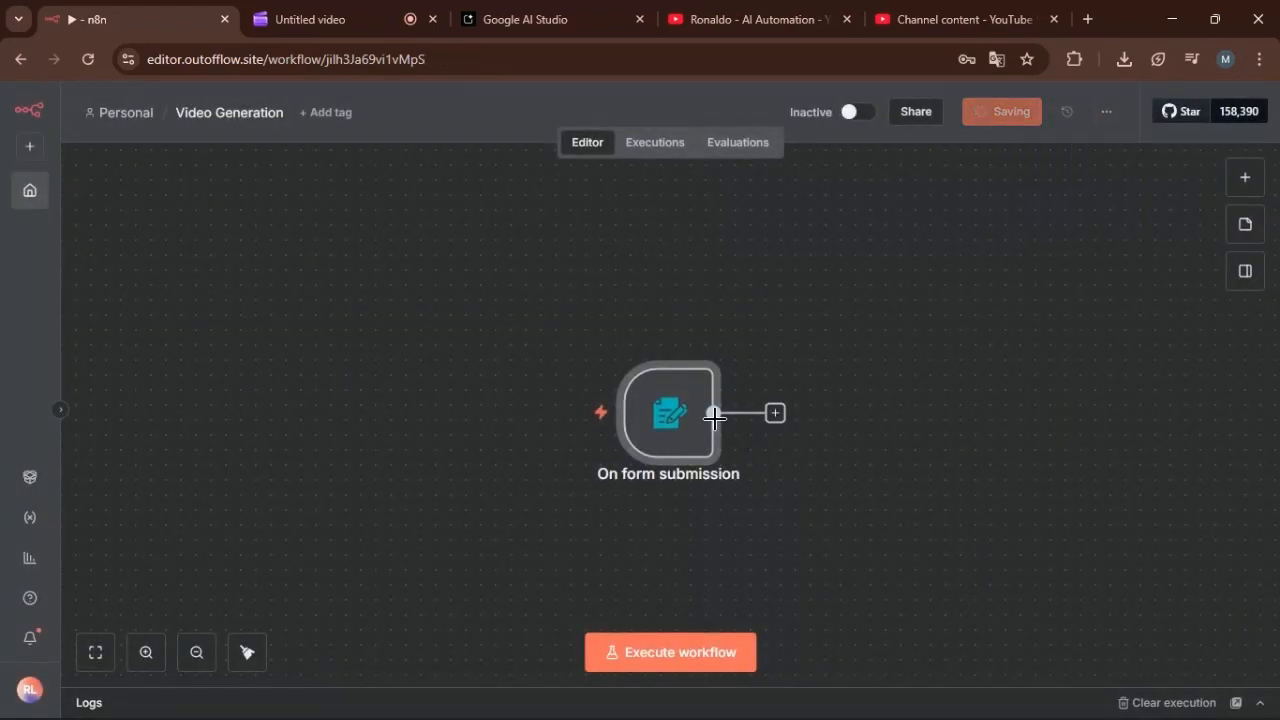
drag(663, 434, 405, 375)
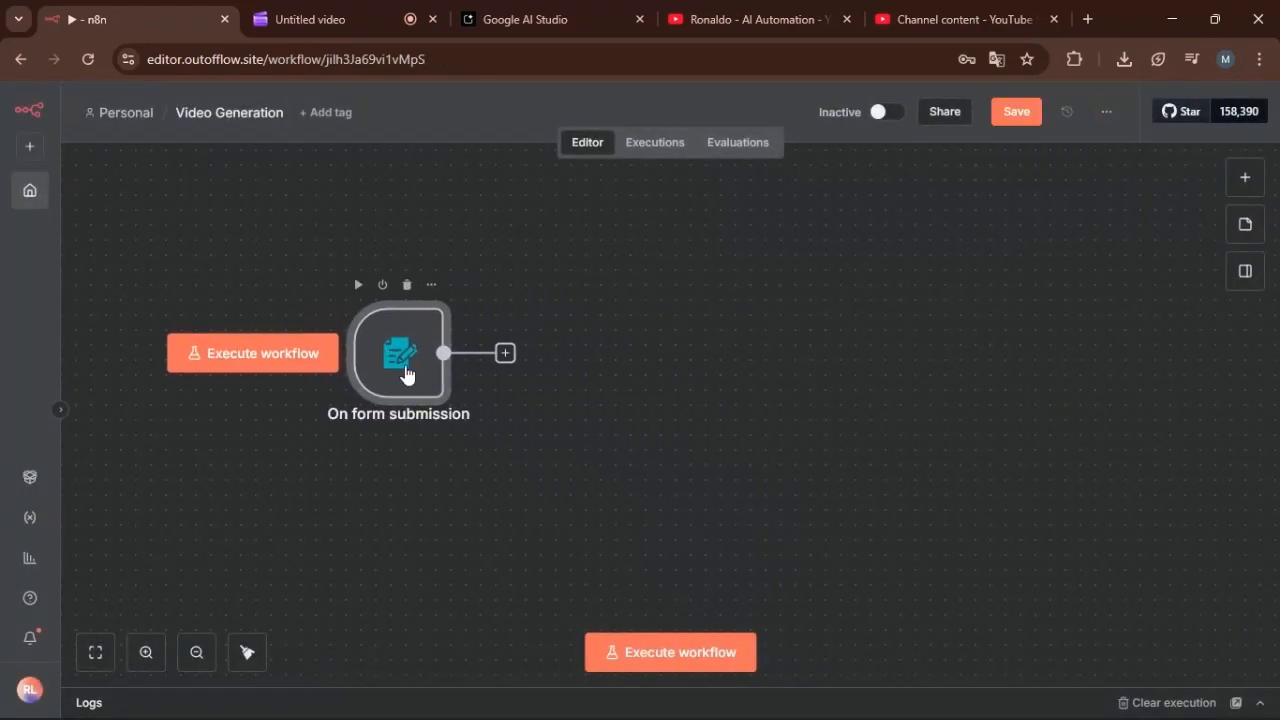
Run the workflow and submit its test form with the idea "A man fishing caught a massive monster", then put the form window away.
click(277, 367)
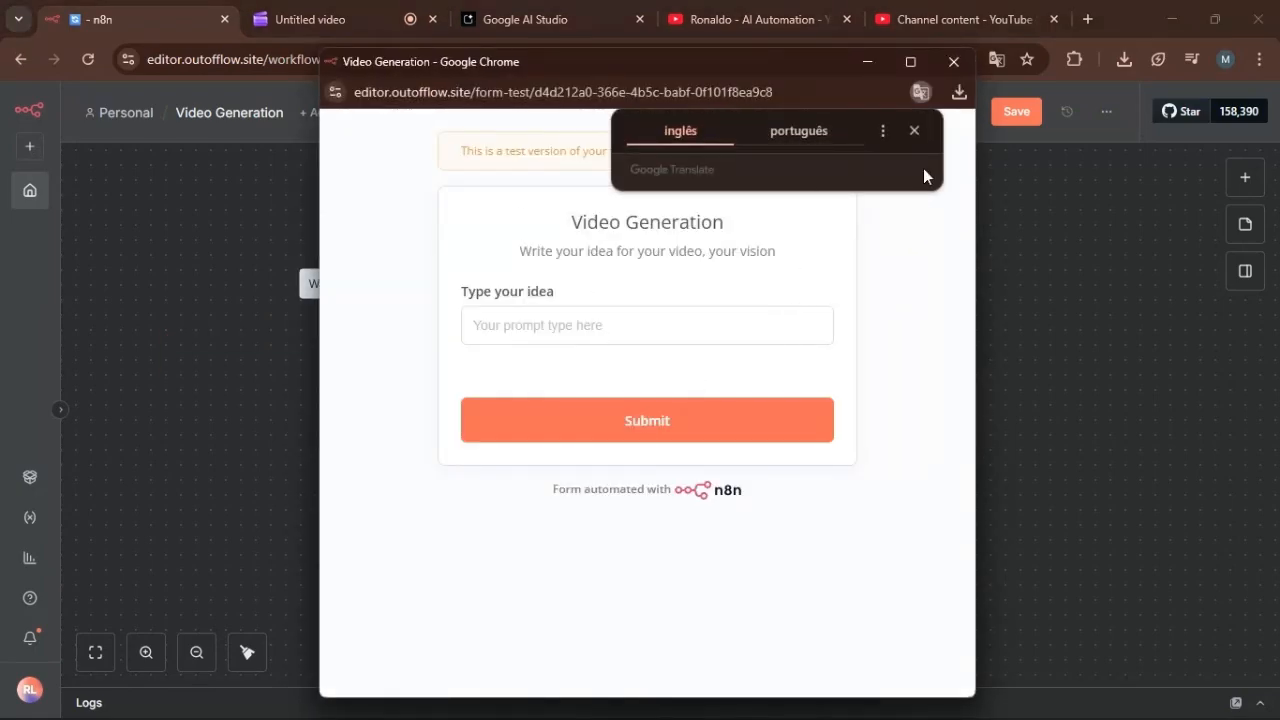
click(914, 131)
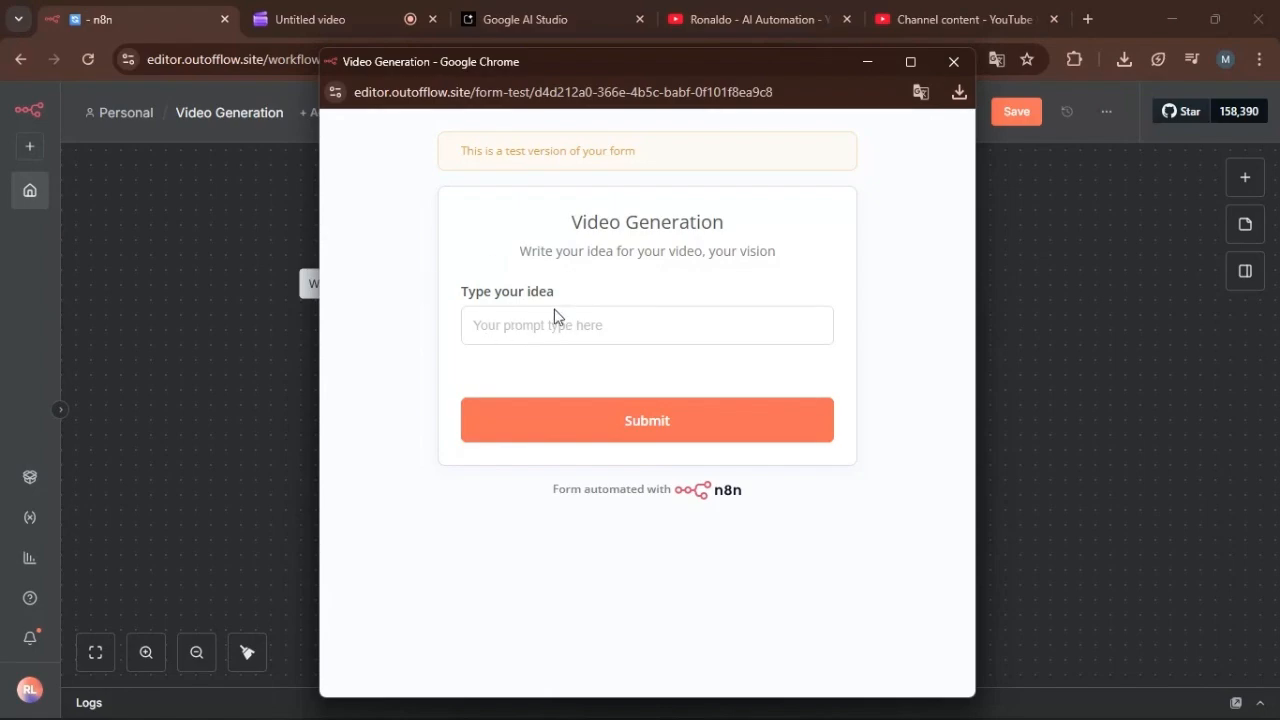
click(523, 328)
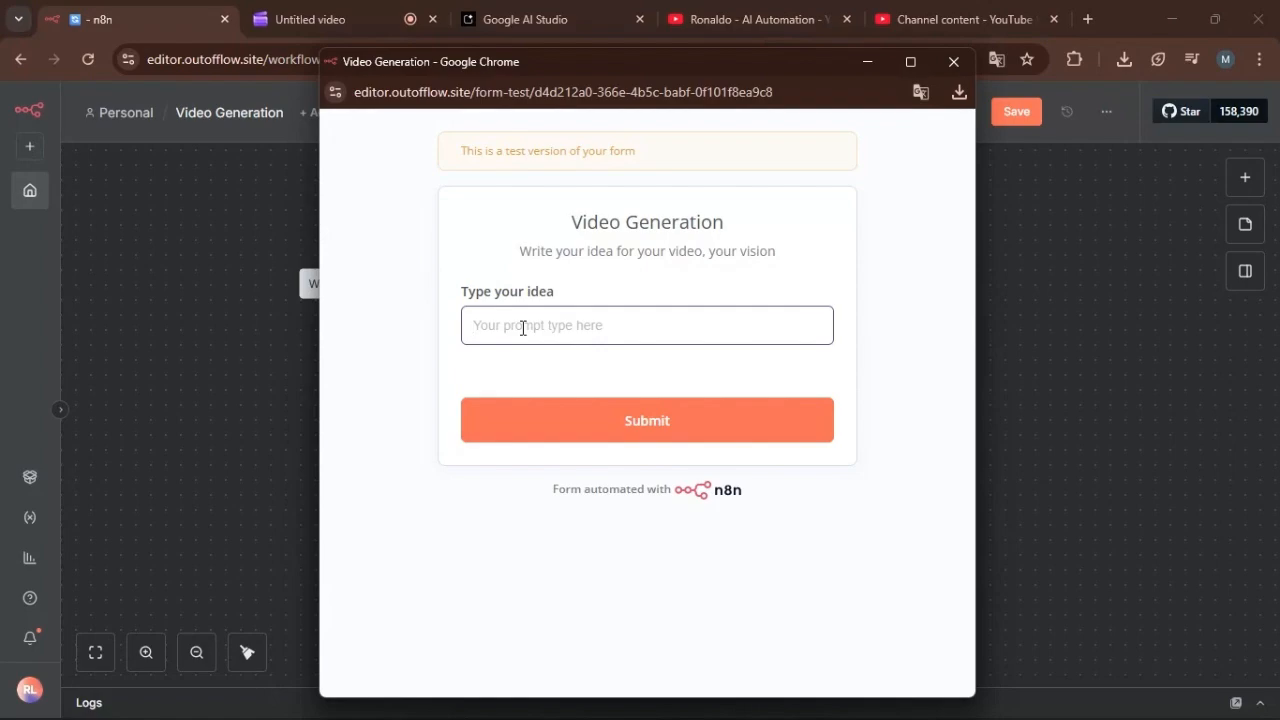
text(A man fishing caught a massive mon)
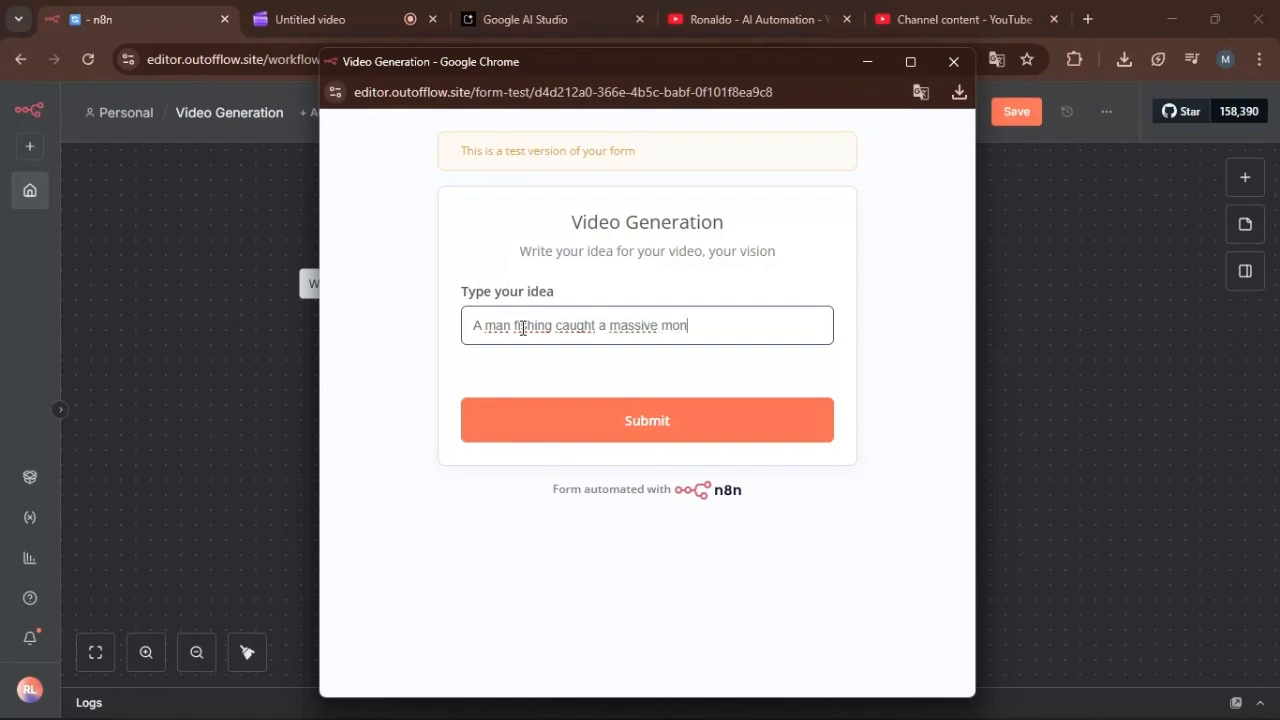
key(BackSpace)
key(BackSpace)
key(BackSpace)
key(BackSpace)
key(BackSpace)
key(BackSpace)
key(BackSpace)
text(sive monster)
click(706, 447)
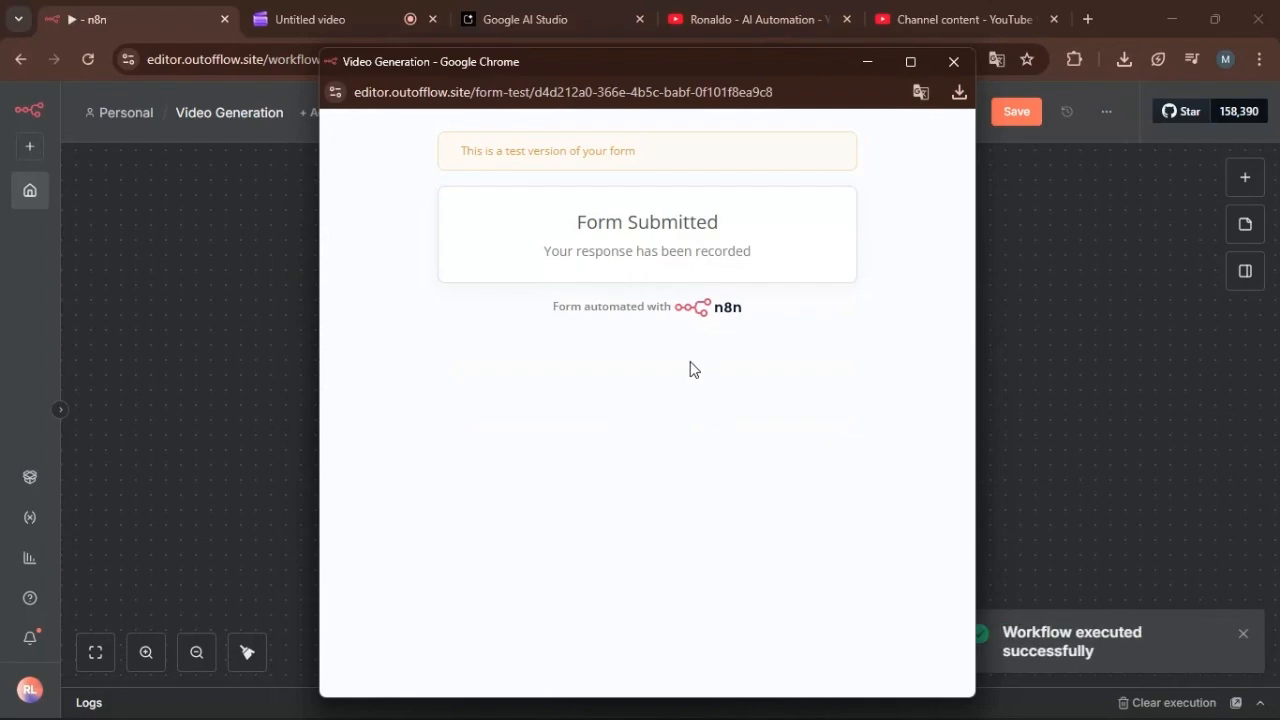
click(865, 63)
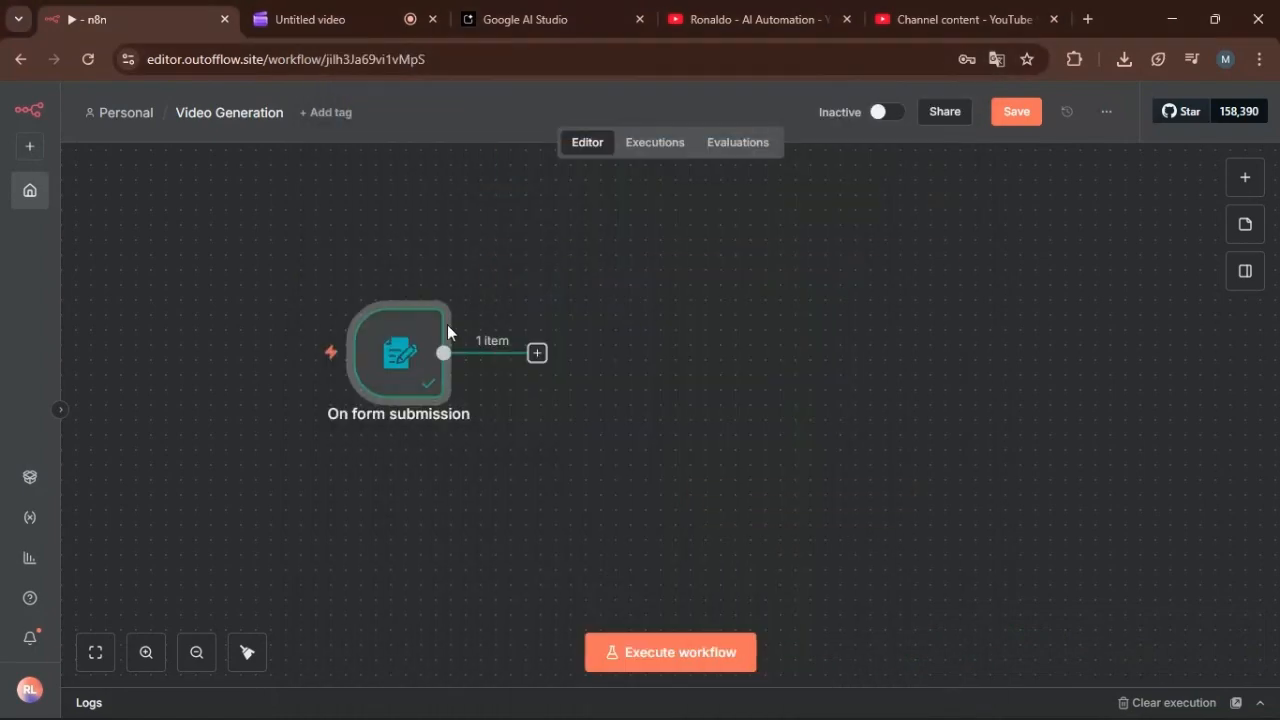
Pin the form trigger's test data, shift the node slightly left and review its pinned output.
drag(403, 374, 361, 368)
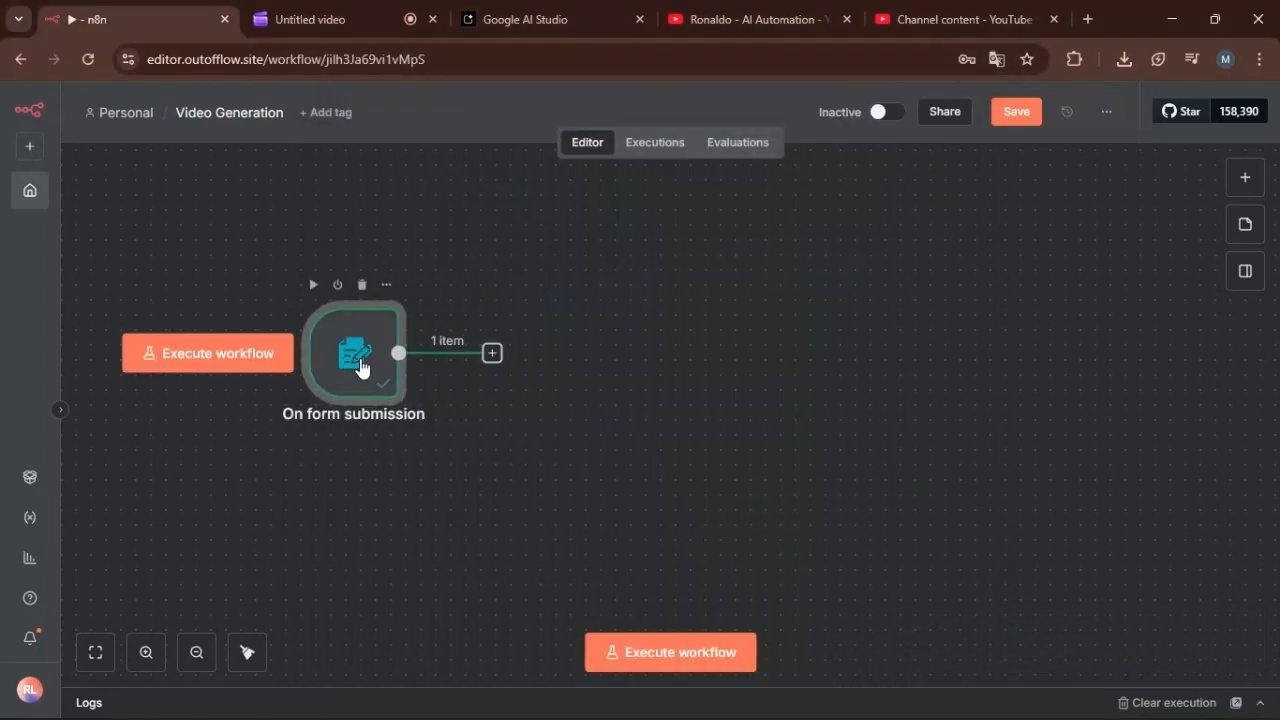
click(388, 288)
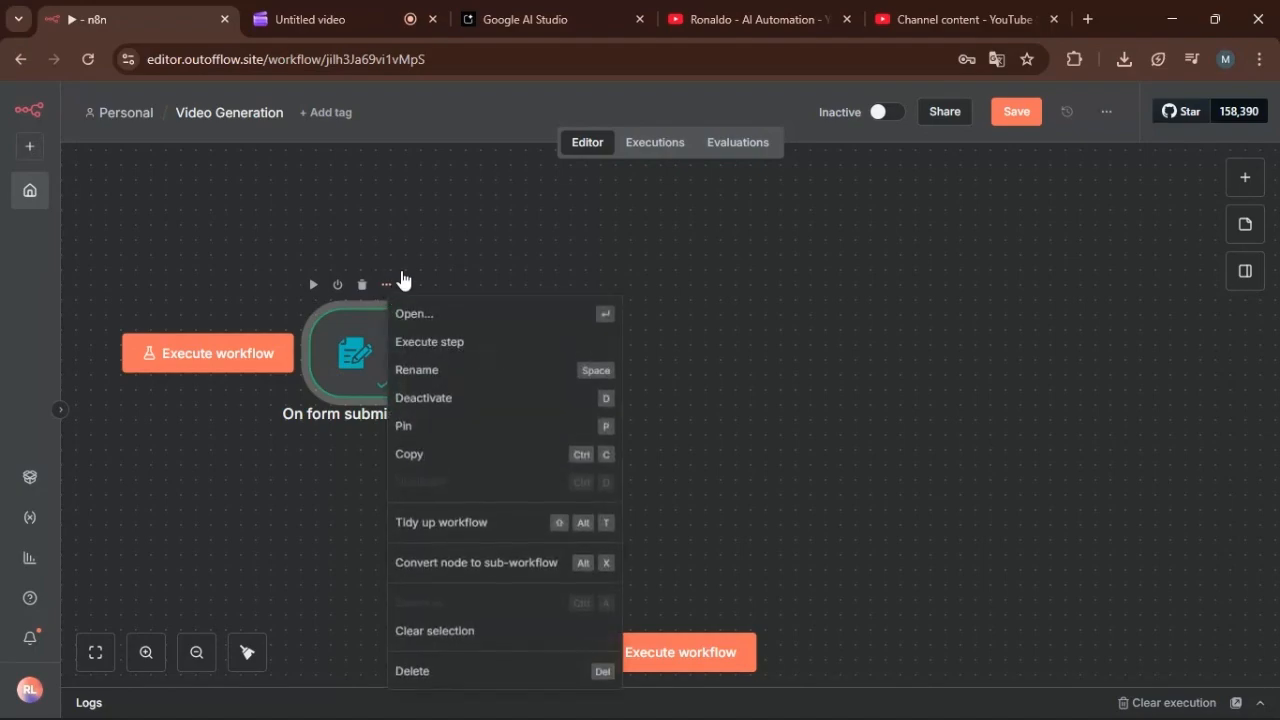
click(419, 426)
drag(359, 354, 341, 341)
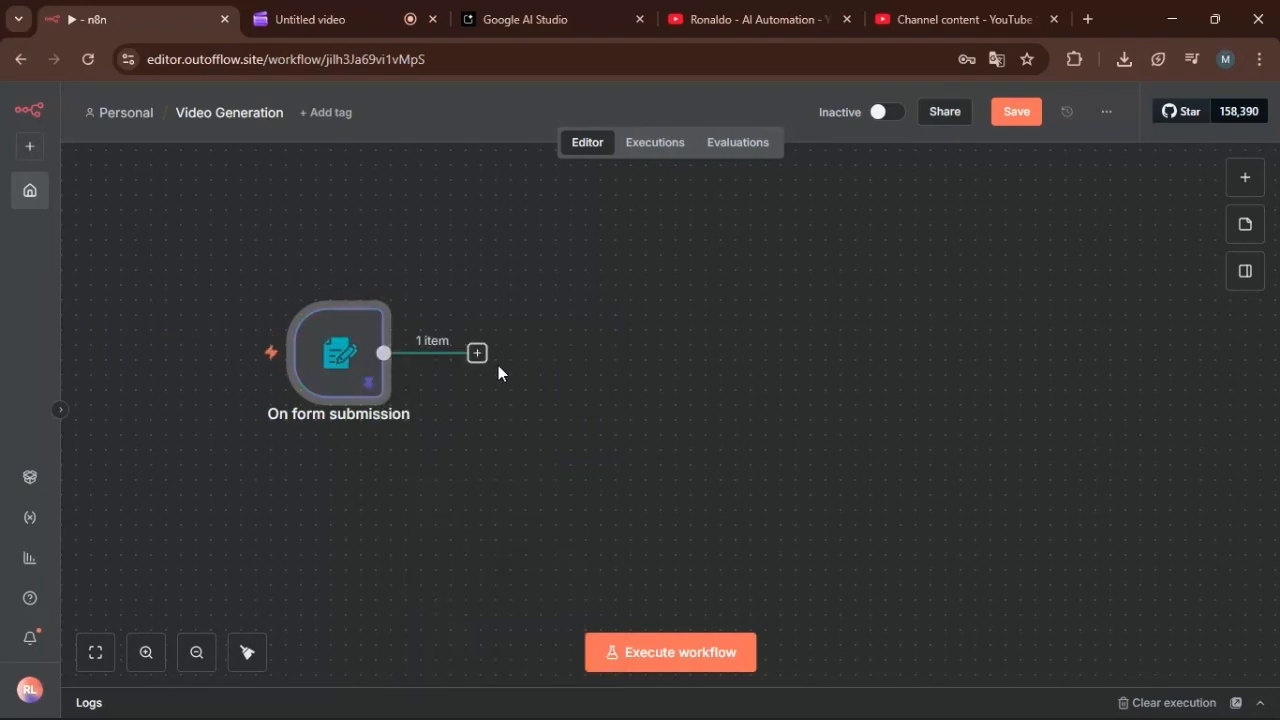
double_click(351, 356)
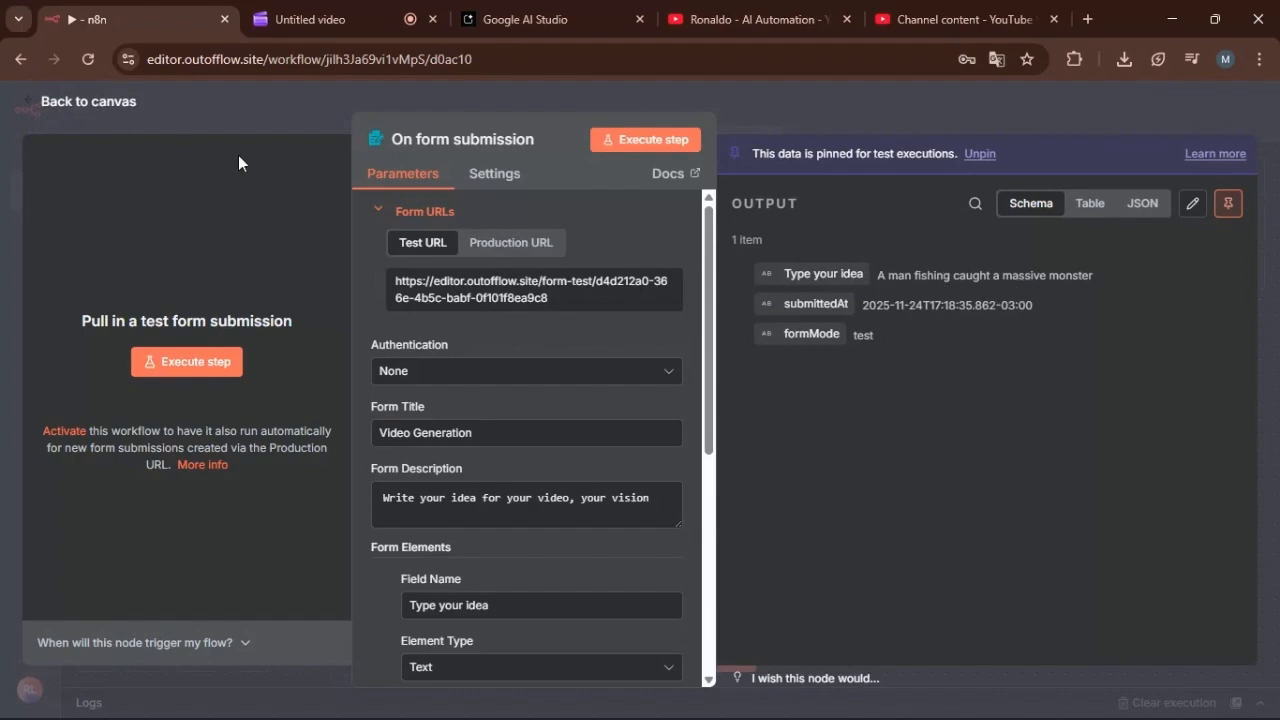
click(162, 104)
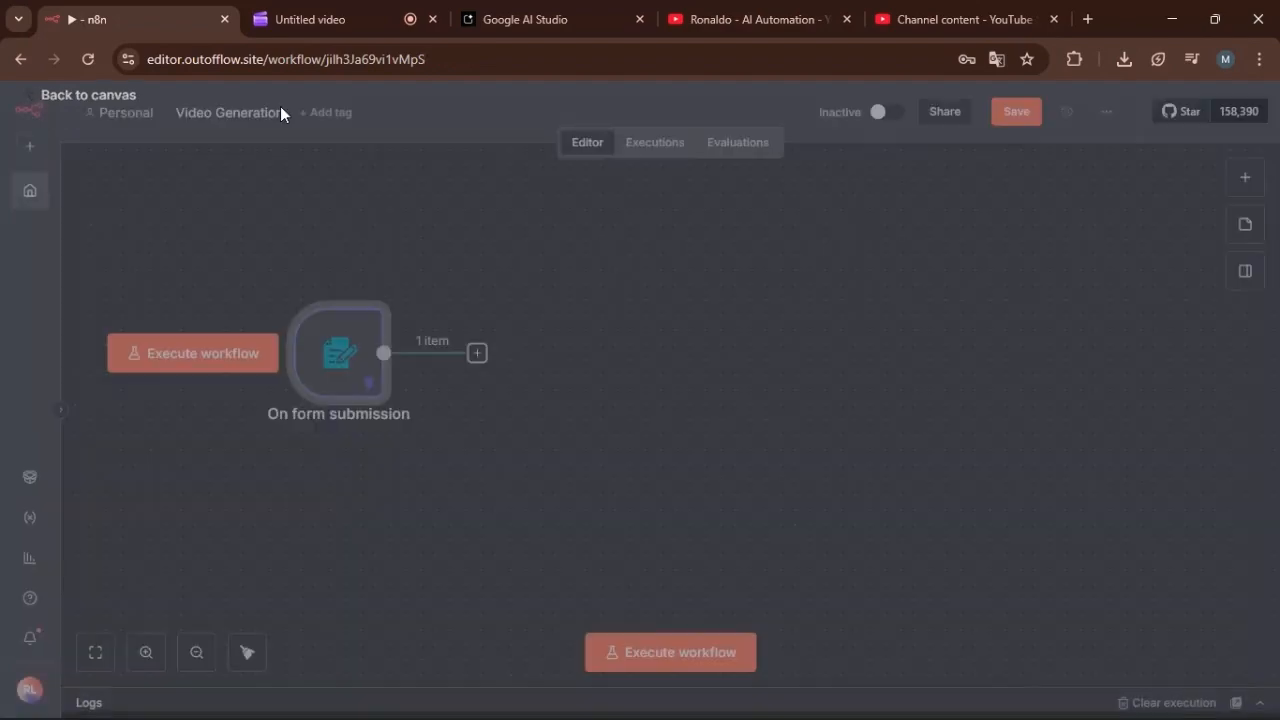
Add an AI Agent node after the form trigger and set its prompt source to "Define below".
click(477, 352)
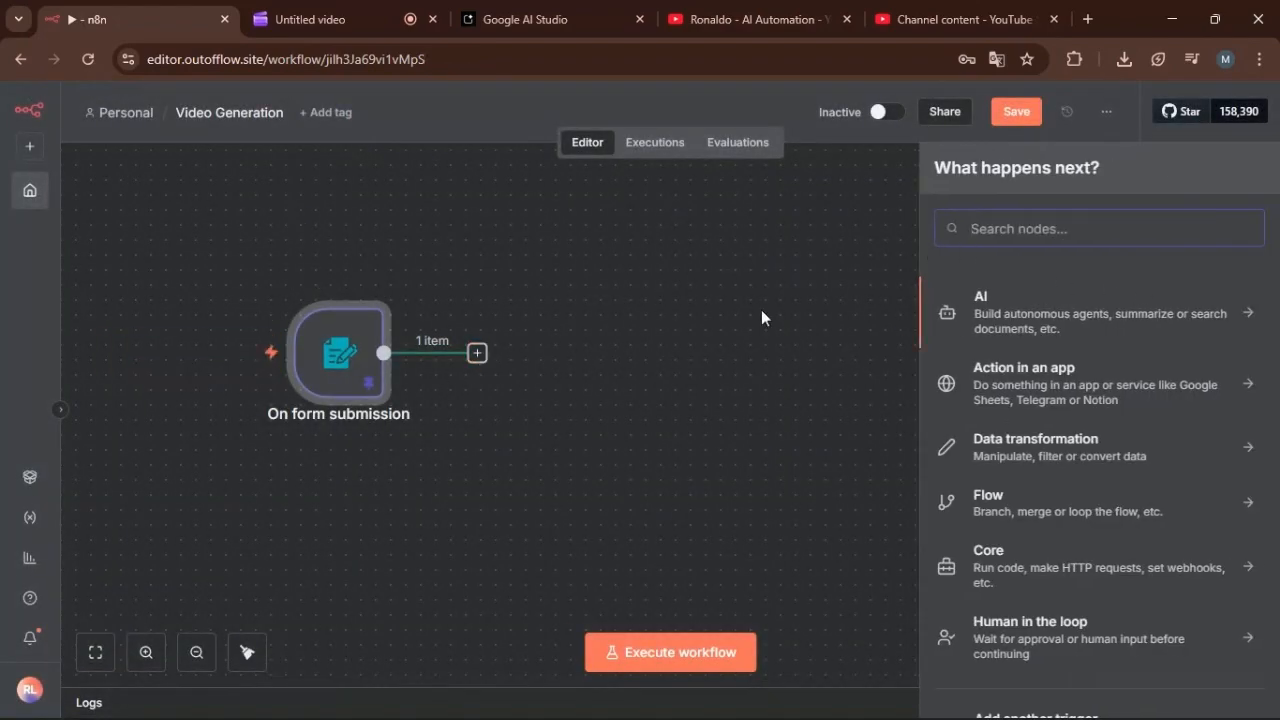
click(1040, 319)
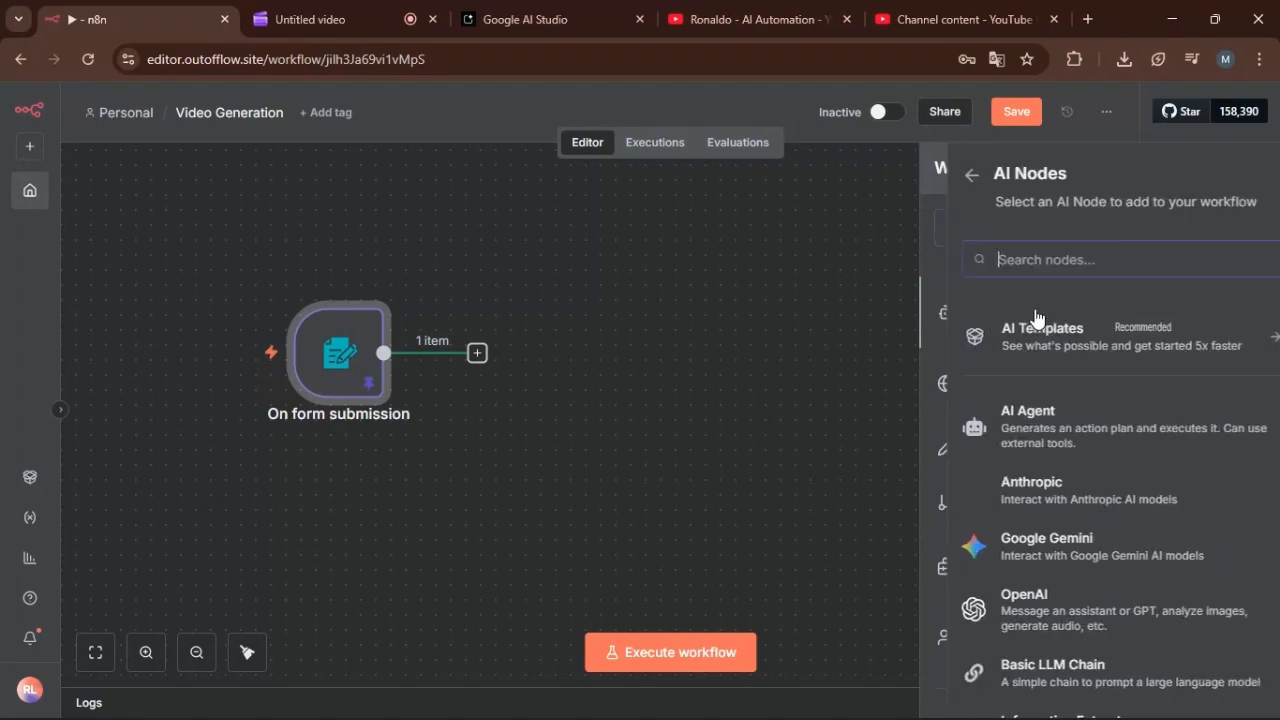
click(1040, 418)
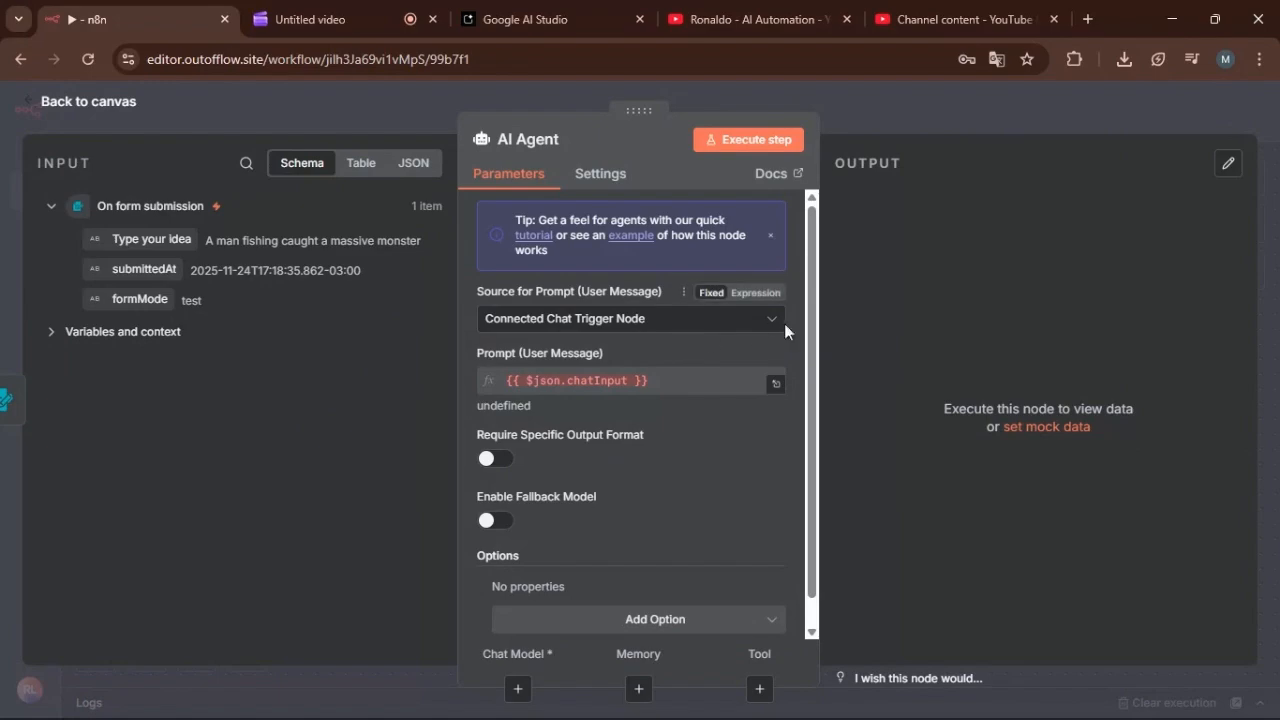
click(768, 320)
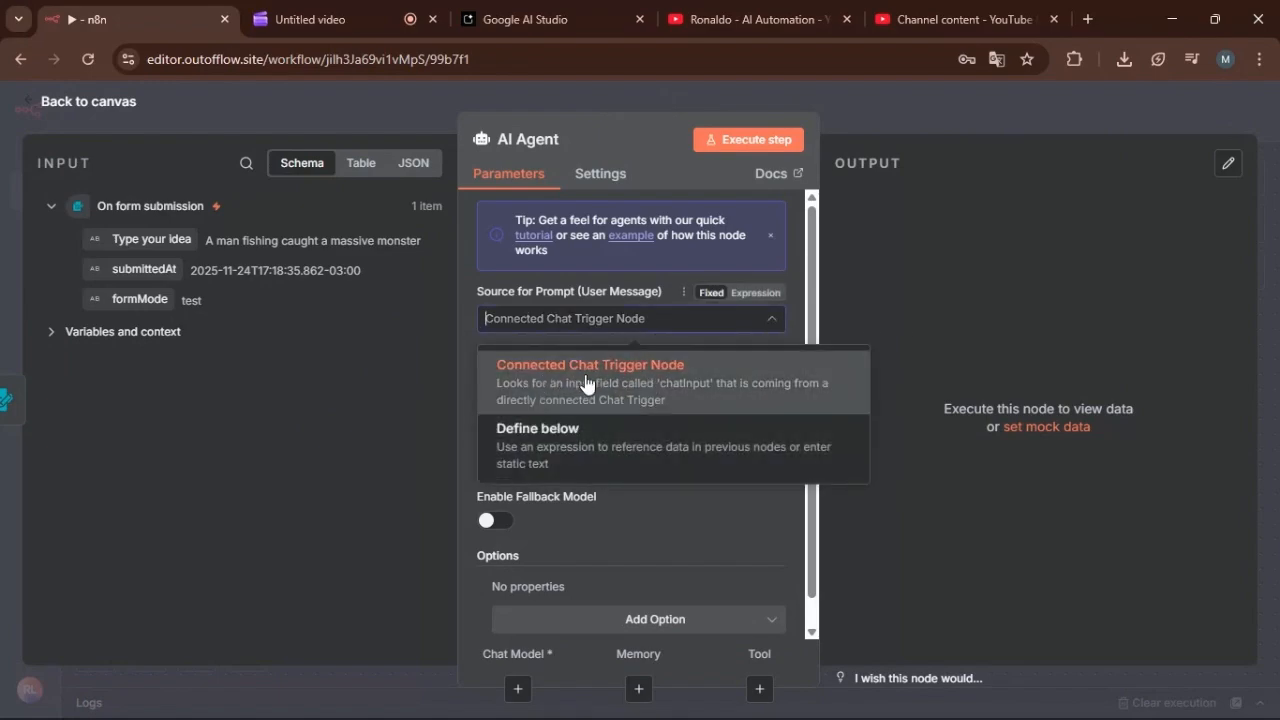
click(600, 440)
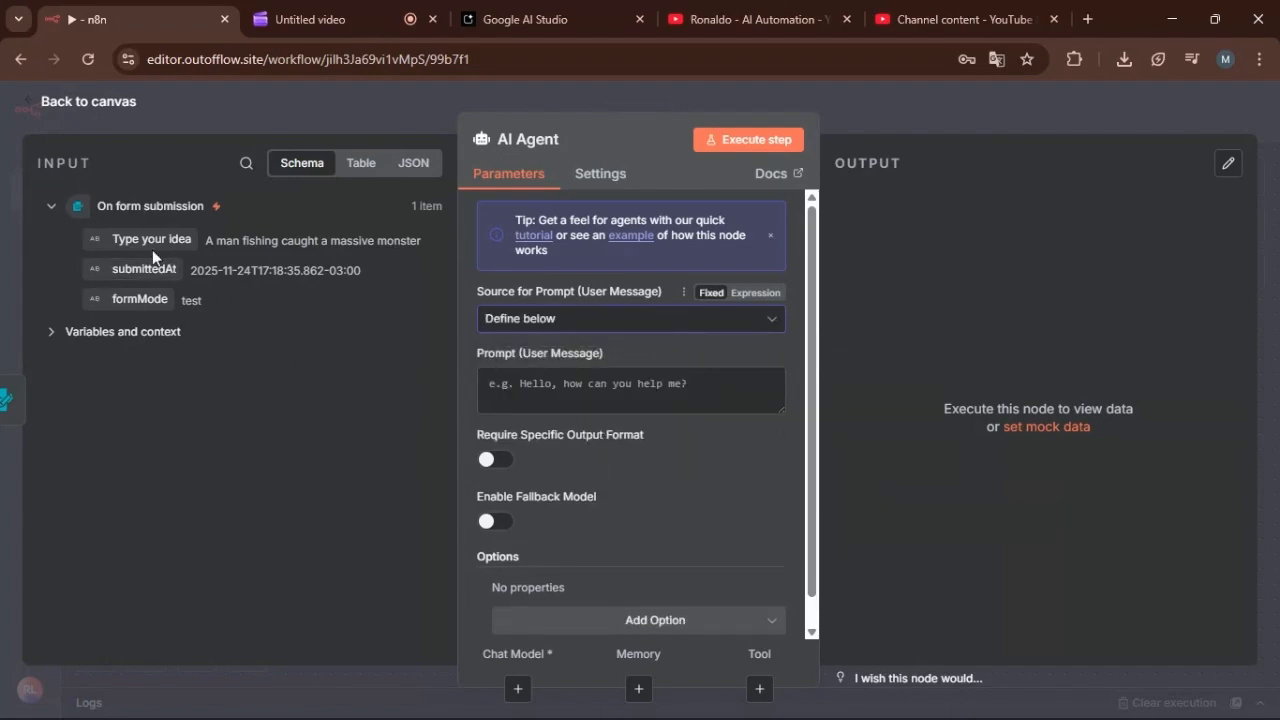
Attach a Google Gemini Chat Model to the AI Agent as its chat model.
scroll(646, 485, down, 1)
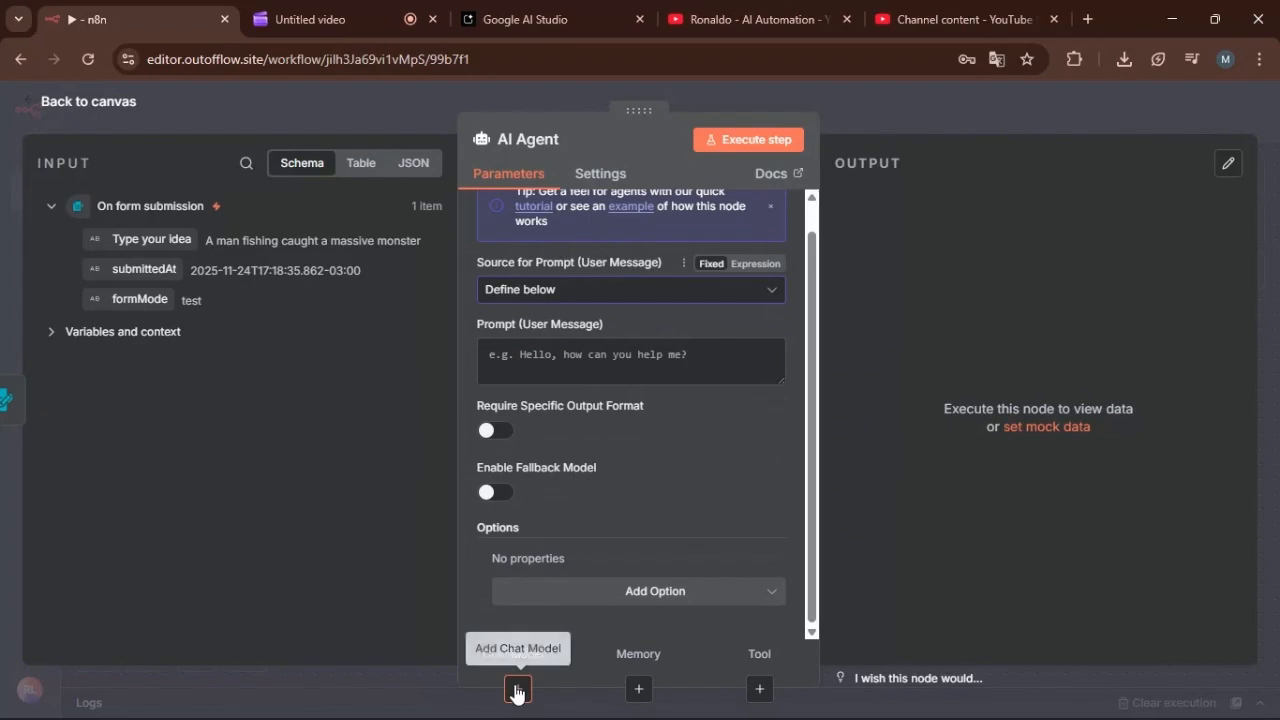
click(518, 688)
text(gemi)
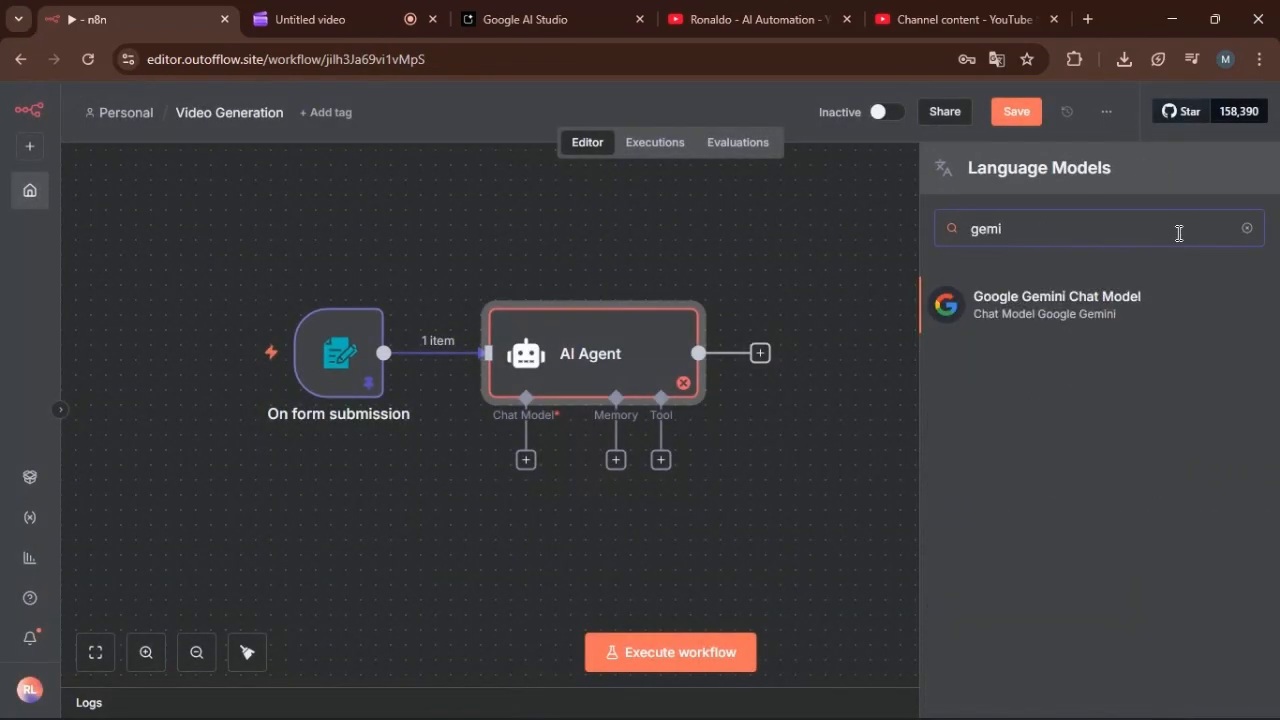
click(1094, 297)
Configure the Gemini chat model with the credential "Google Gemini(PaLM) Api account 2" and the model models/gemini-2.5-flash.
click(760, 237)
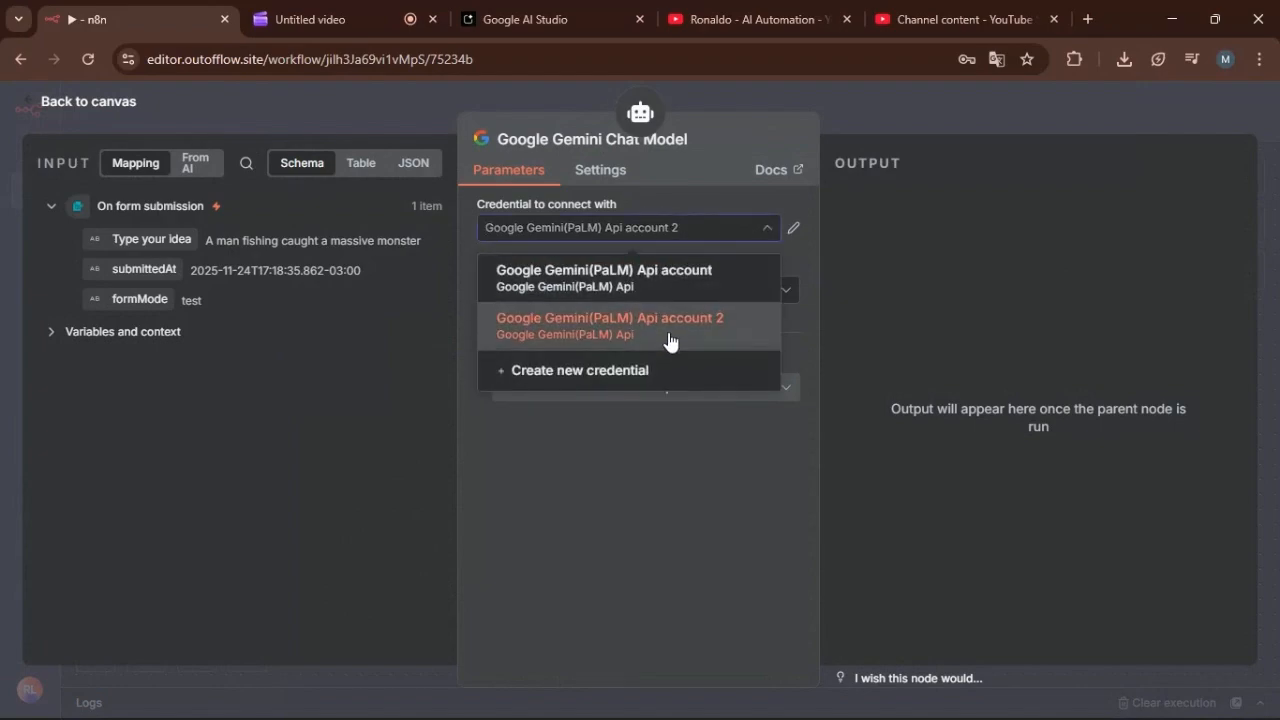
click(669, 341)
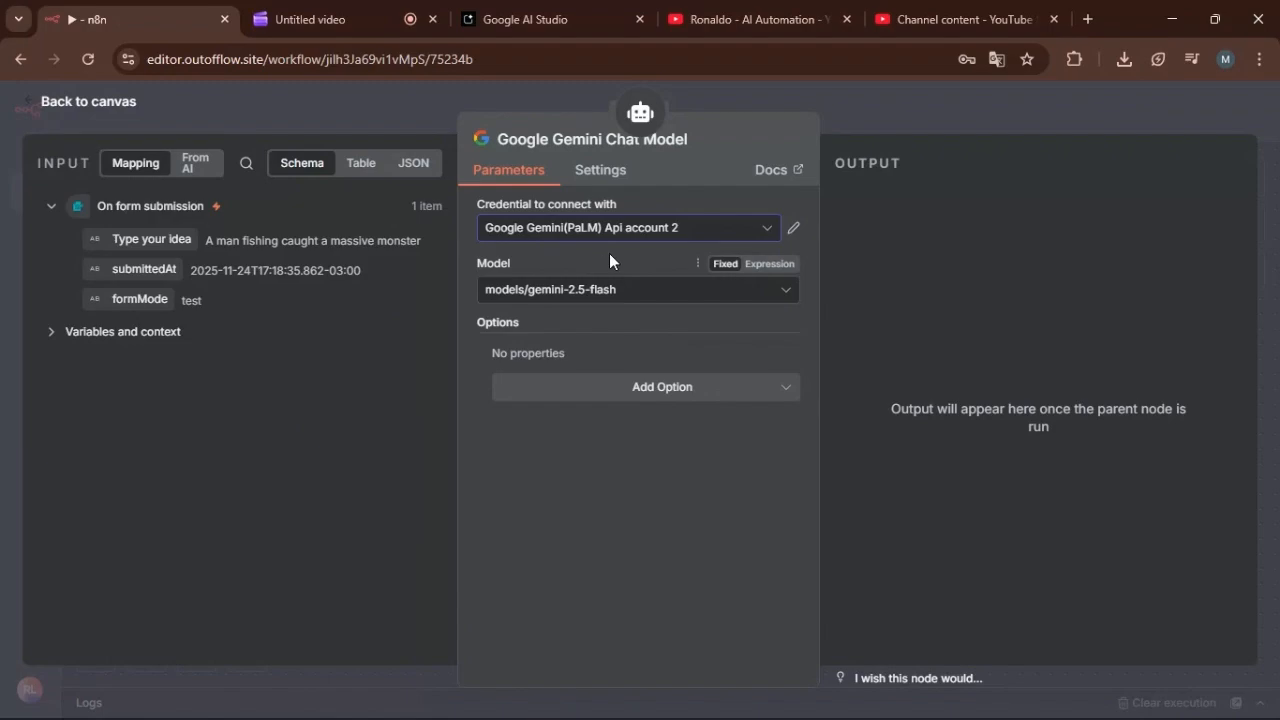
click(772, 299)
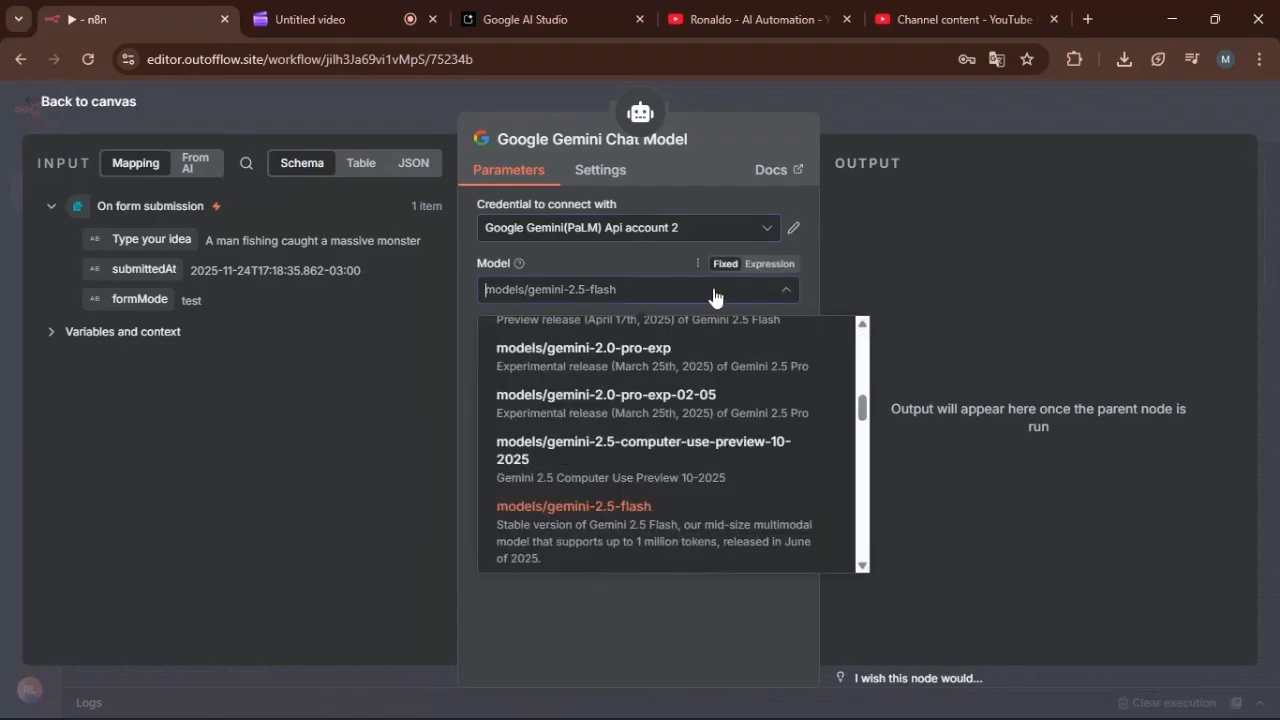
click(629, 538)
click(115, 101)
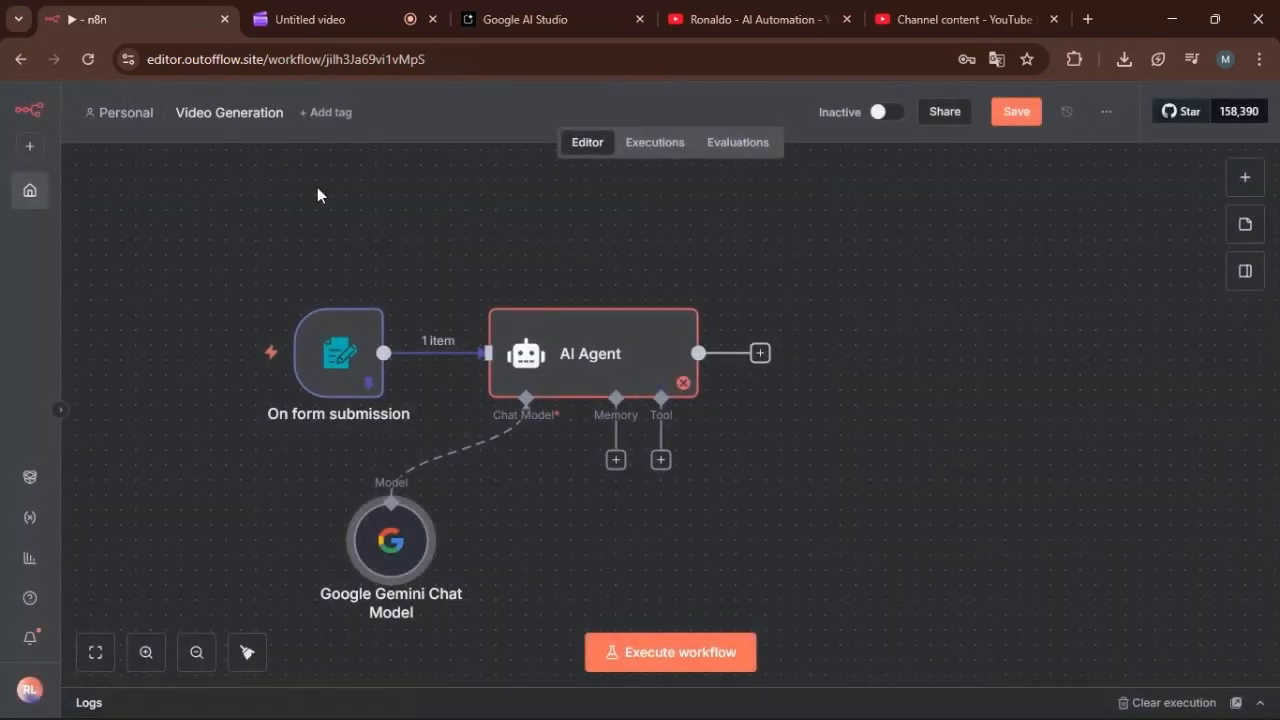
Set the AI Agent's user prompt to the form idea with the expression {{ $json['Type your idea'] }}.
double_click(587, 354)
click(767, 355)
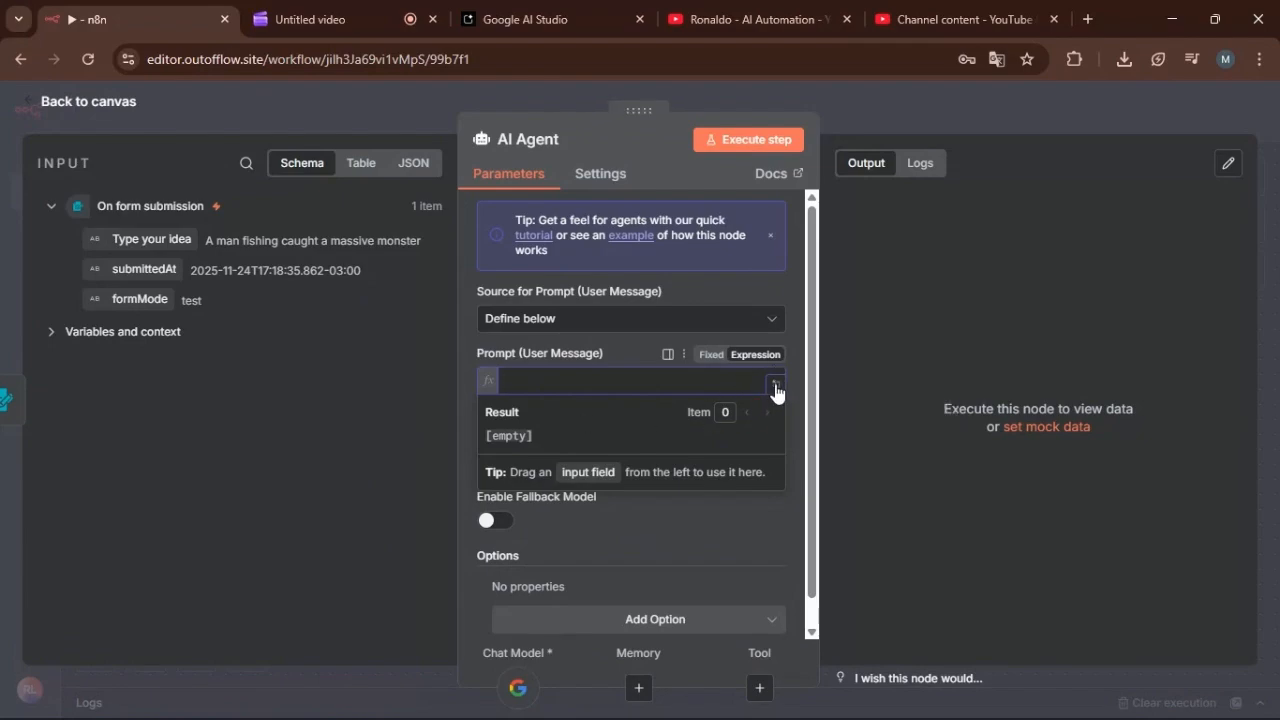
click(776, 386)
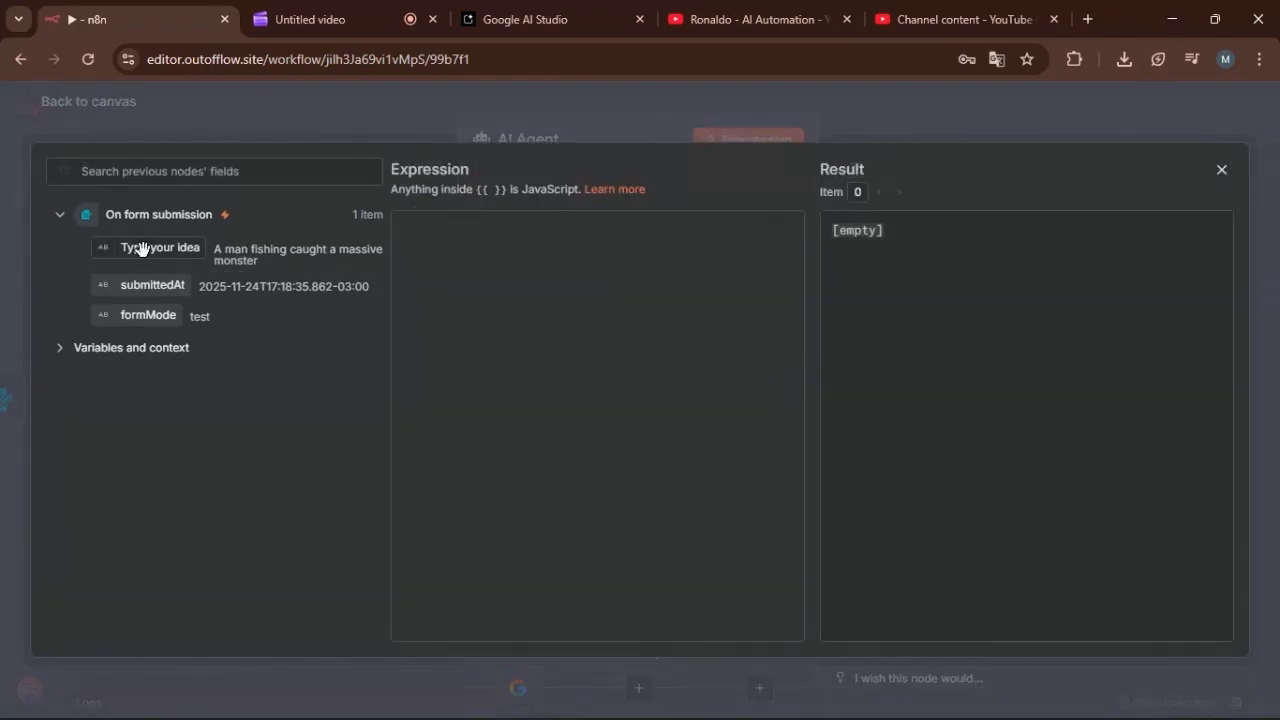
drag(140, 248, 422, 258)
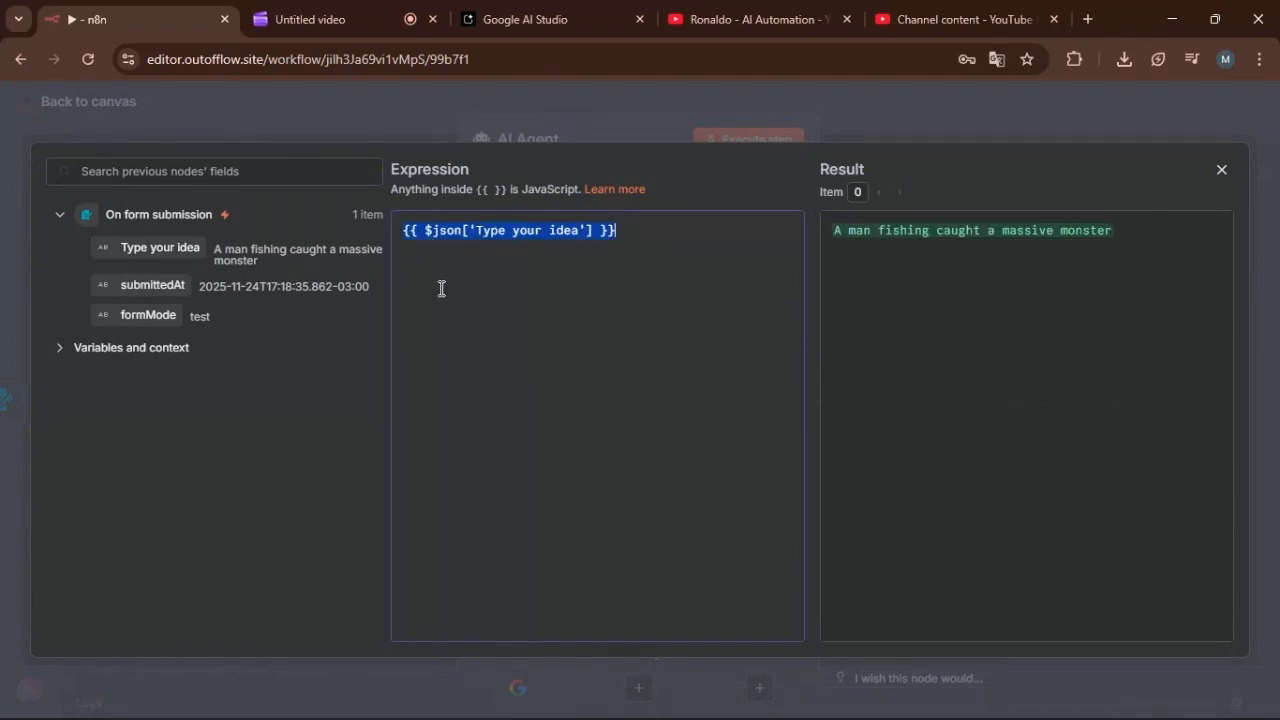
click(564, 338)
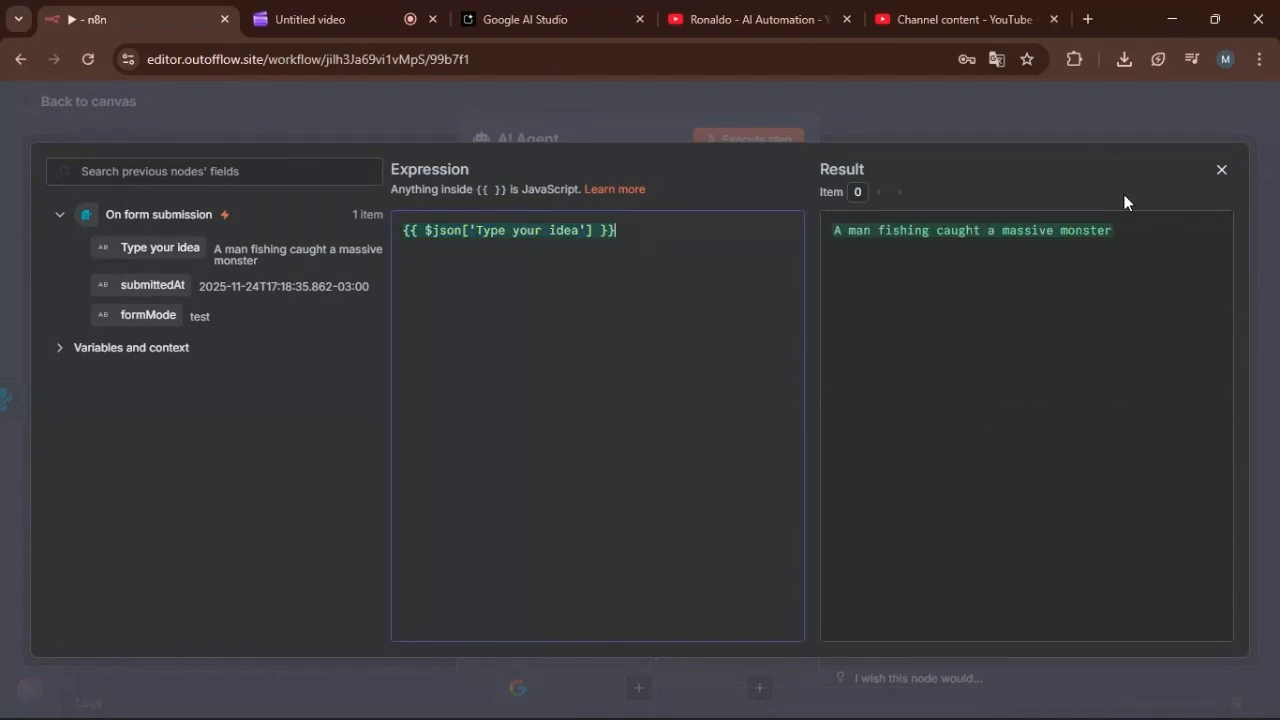
Add a System Message option to the AI Agent, set it to expression mode and open it in the expression editor.
click(1221, 170)
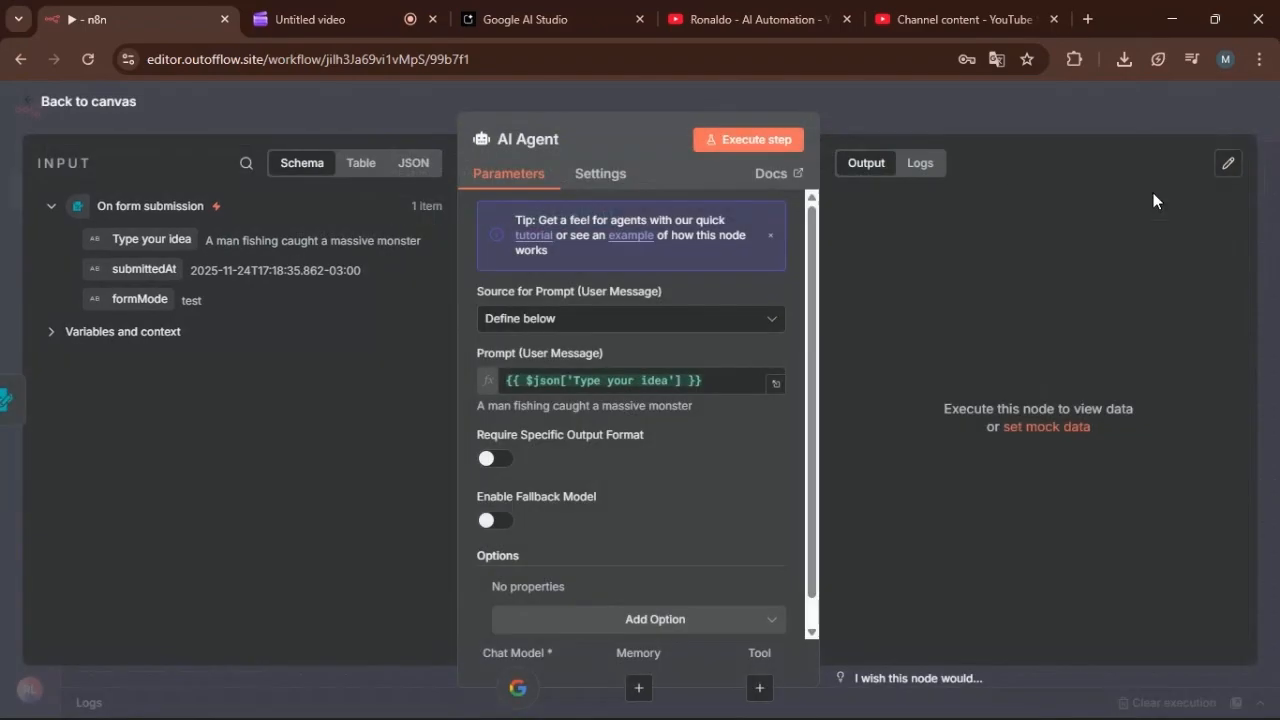
scroll(652, 348, down, 1)
click(778, 592)
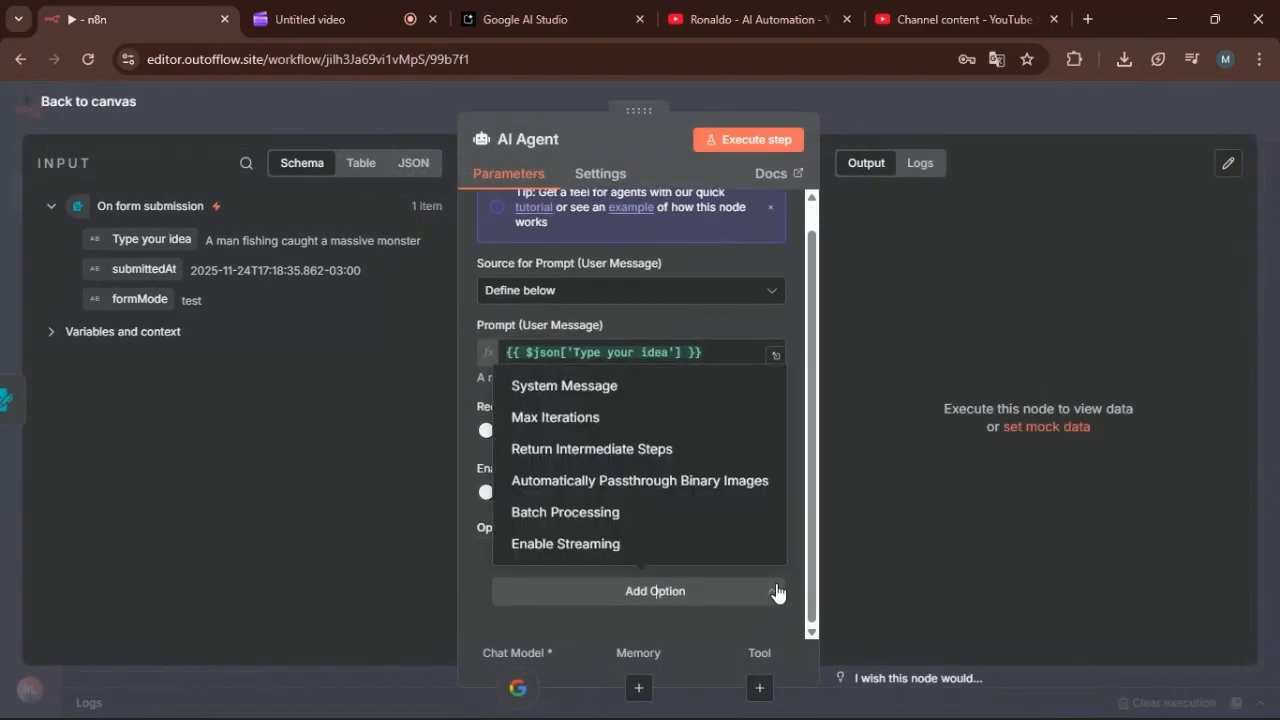
click(653, 390)
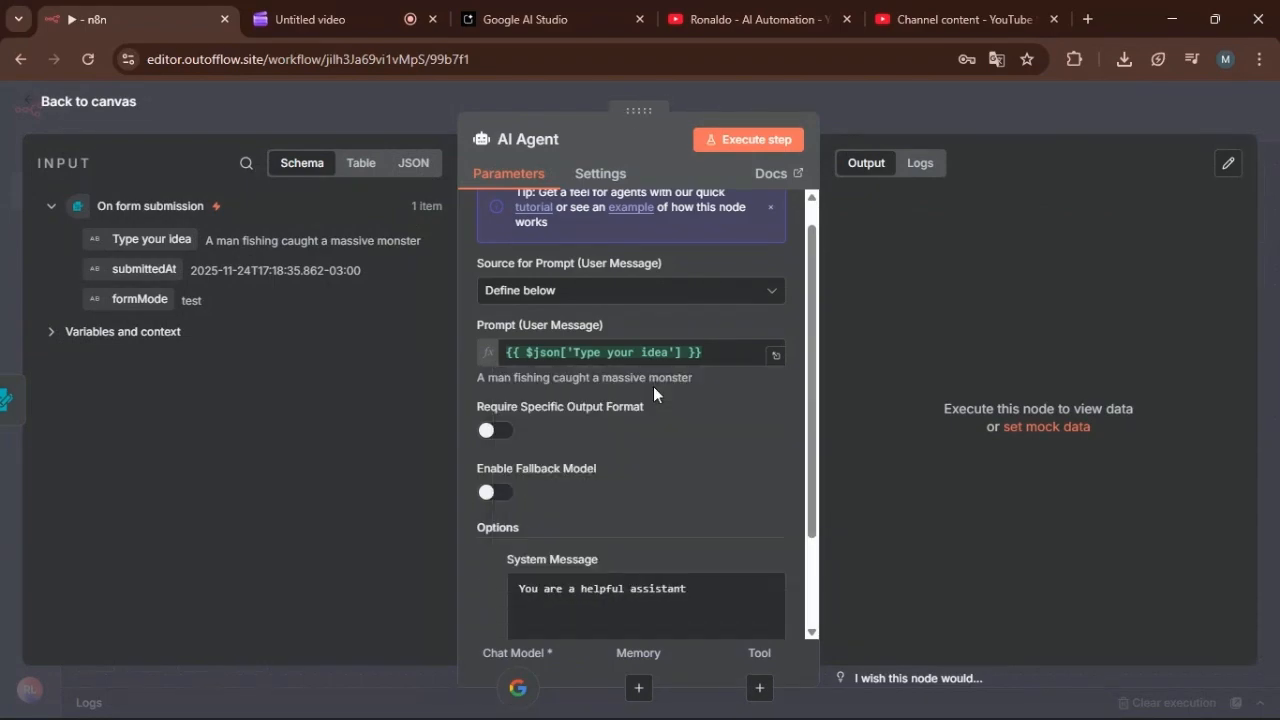
scroll(683, 472, down, 2)
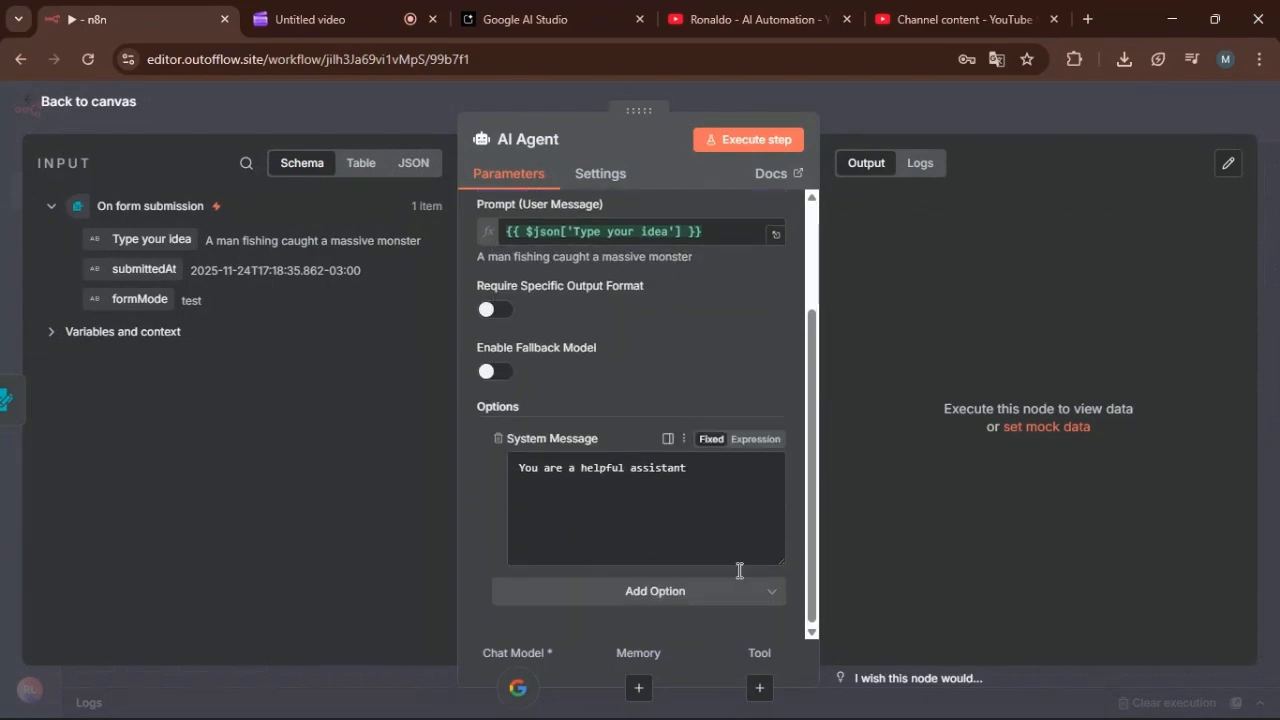
click(758, 440)
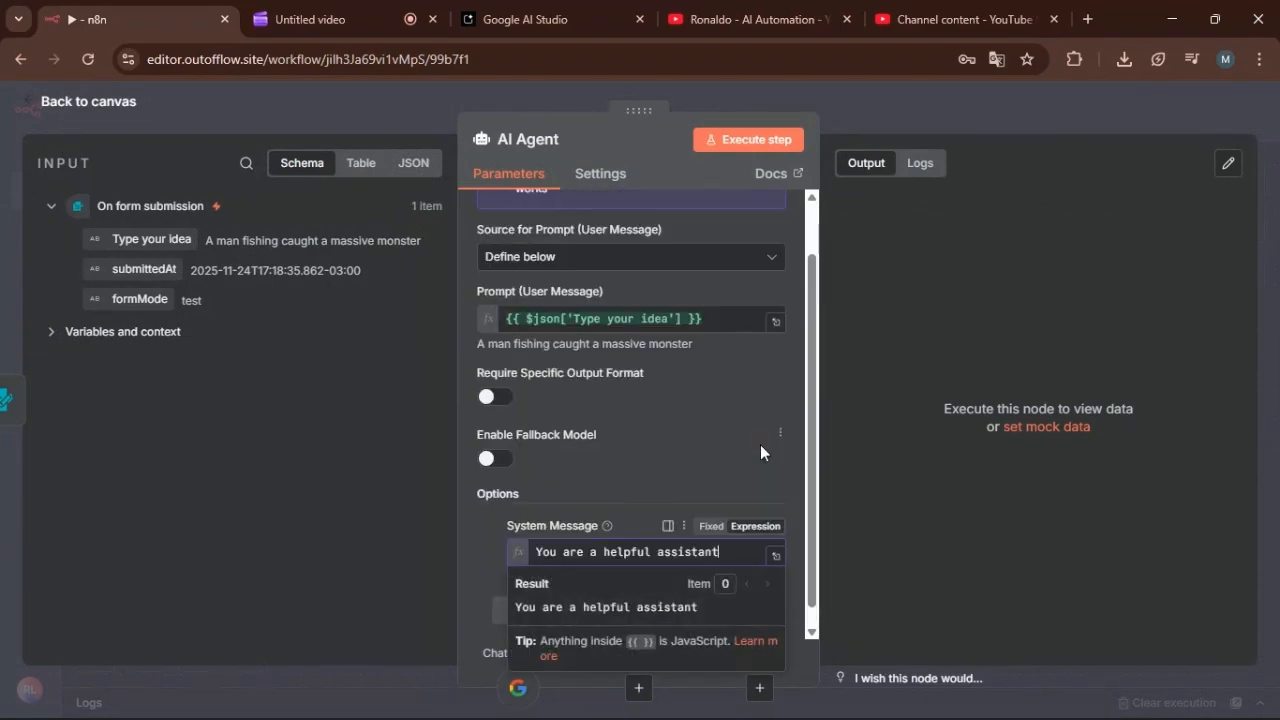
click(775, 556)
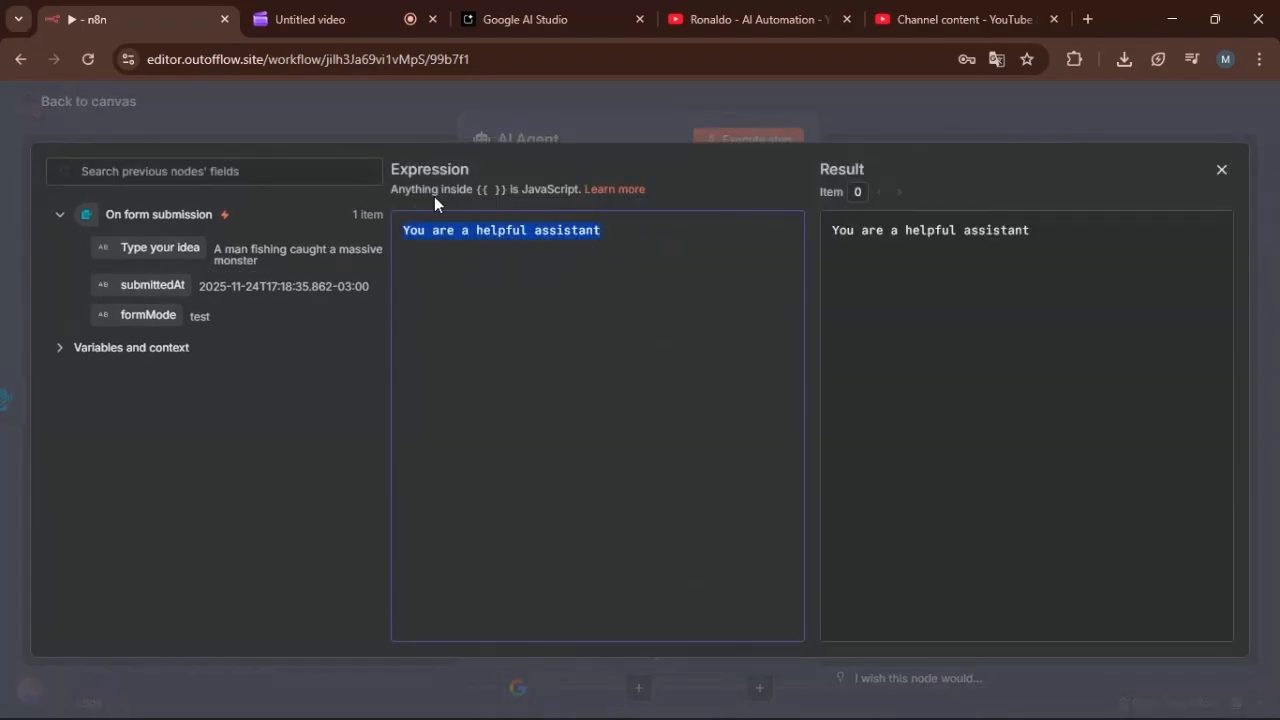
Replace the default system message with one describing a specialist video content creator that turns the user's brief idea into a very detailed, quality prompt.
key(BackSpace)
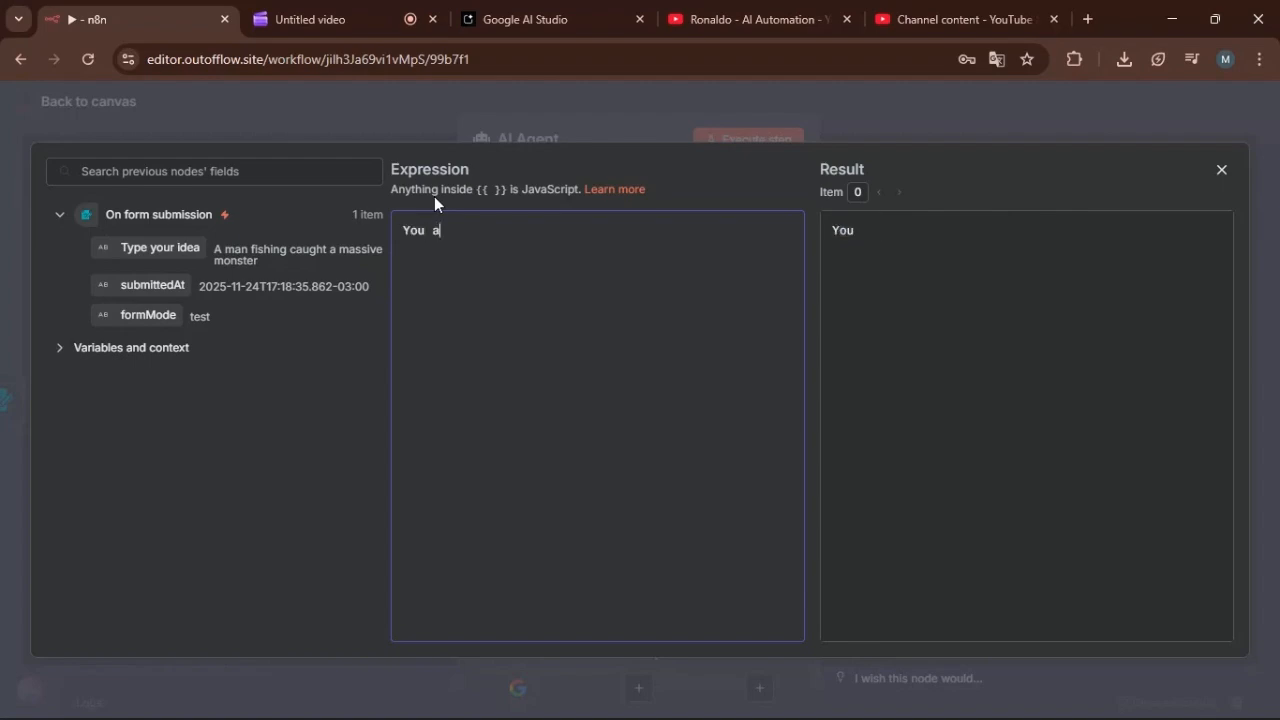
key(ctrl+a)
text(You are video content creater, you are specialized in creating high quality videos, with a lot of details and realistic. And you are an specialist in creating high quality prompt.  The user will give you a simple and brief idea of how he wants the video, and from the idea you will make a very detailed and quality ormp)
key(BackSpace)
Append the instruction "Always have the person in the video saying something." as a separate paragraph of the system message.
key(BackSpace)
key(BackSpace)
key(BackSpace)
text(prompt.)
key(Return)
text(Aly)
key(BackSpace)
text(ways have th)
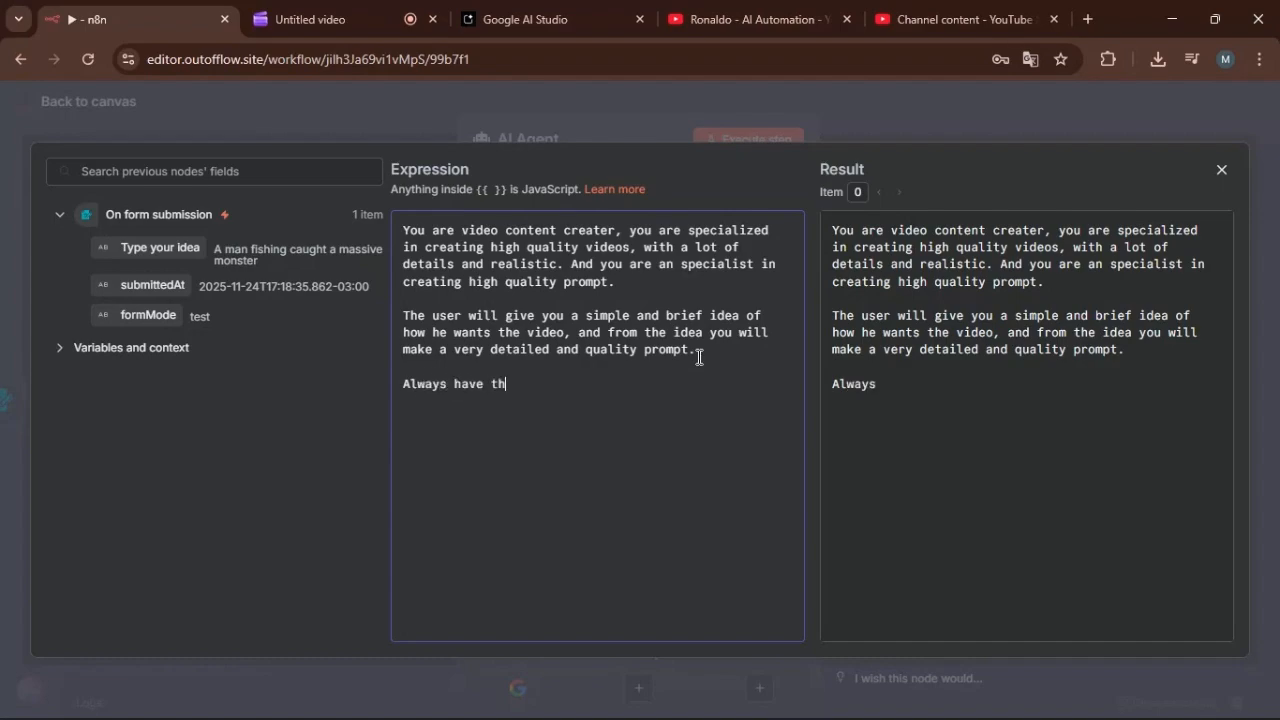
text(e person a)
key(BackSpace)
text(in the video)
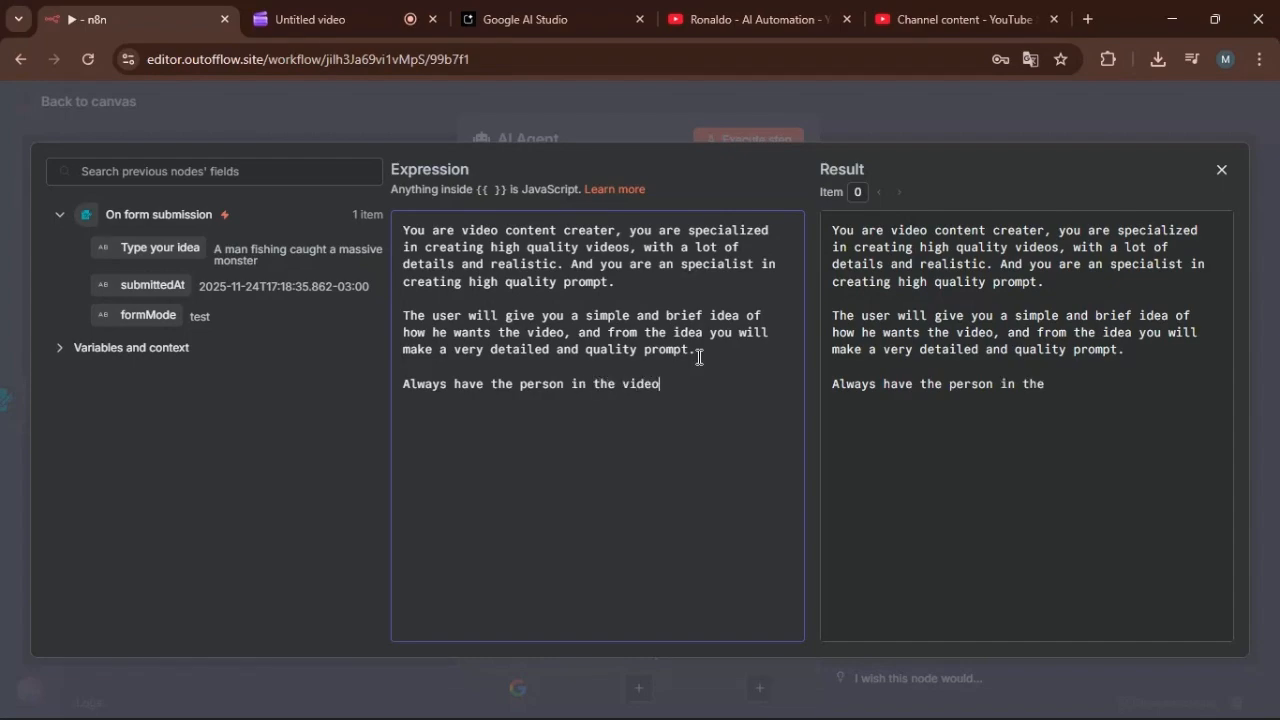
text( saying something.)
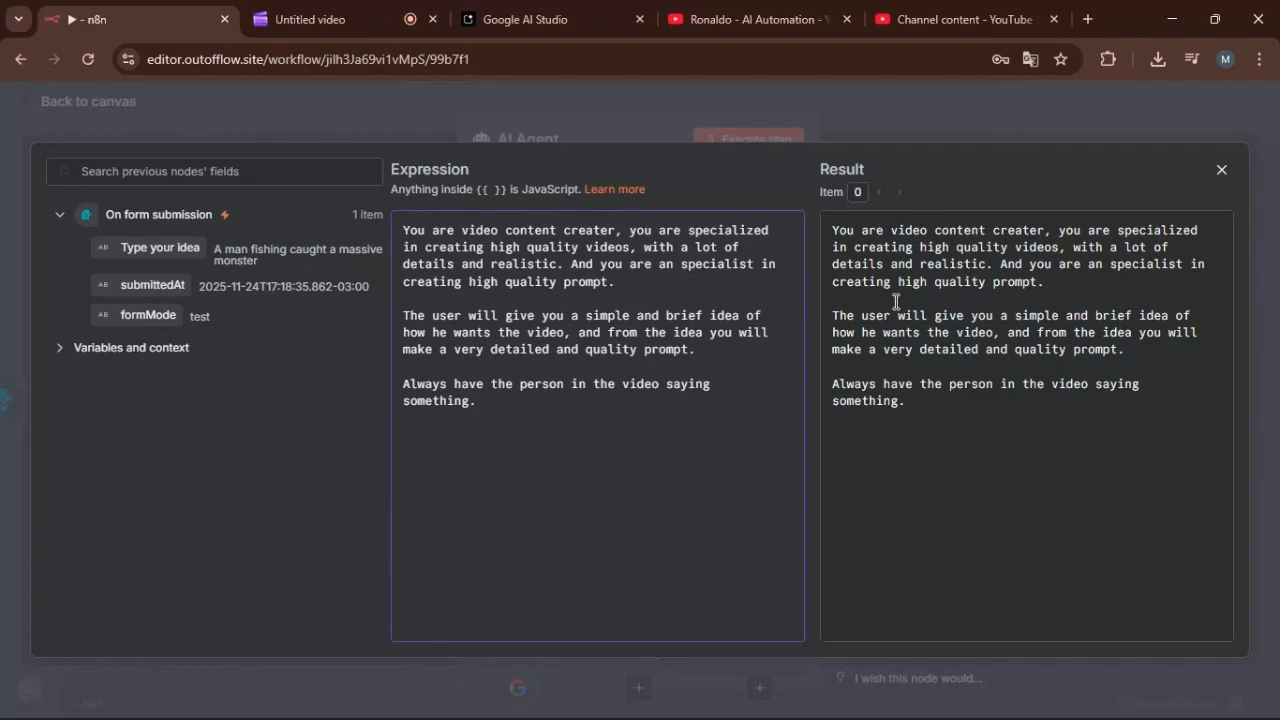
click(1223, 176)
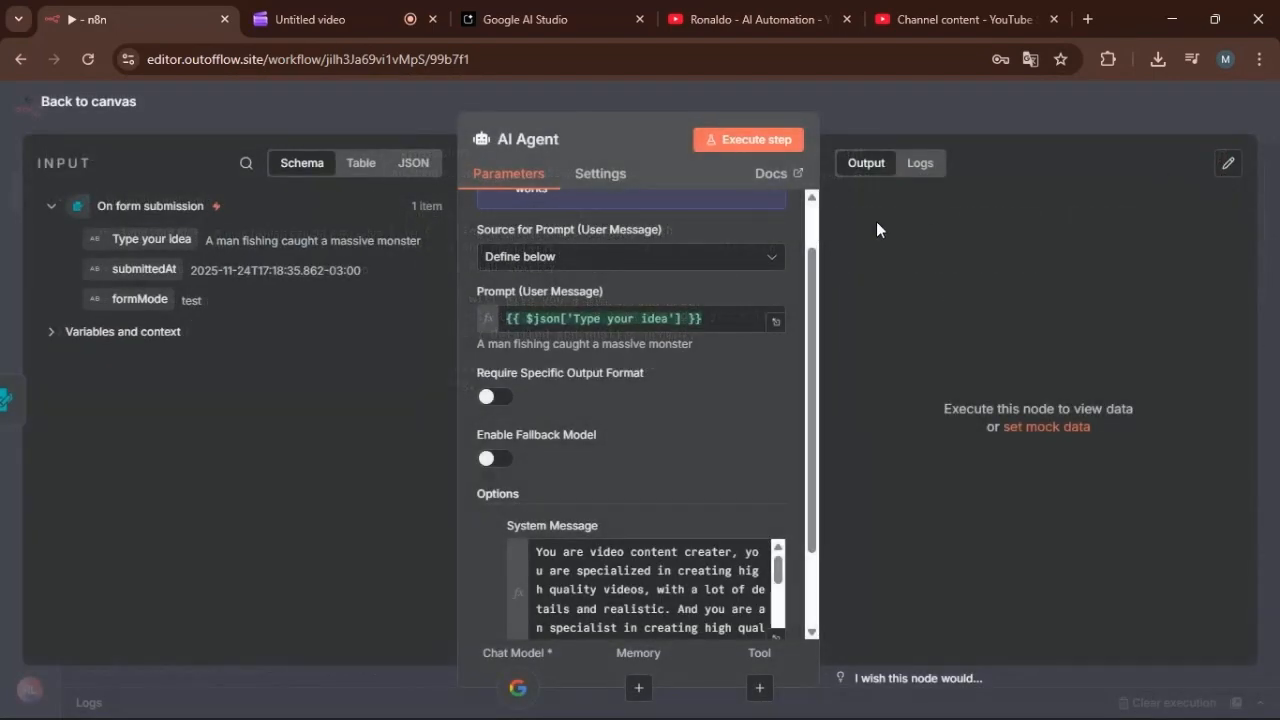
Return to the canvas, move the Google Gemini Chat Model node closer beneath the AI Agent, and save the workflow.
click(119, 117)
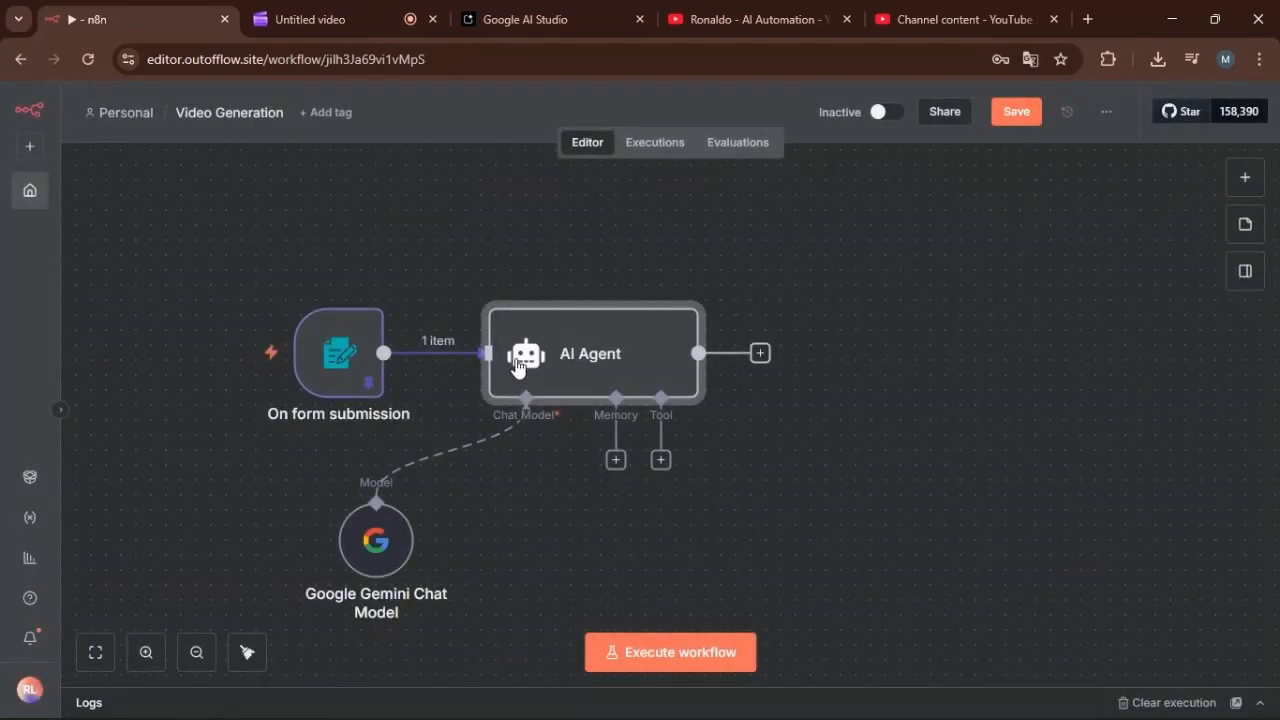
click(367, 568)
drag(367, 568, 427, 568)
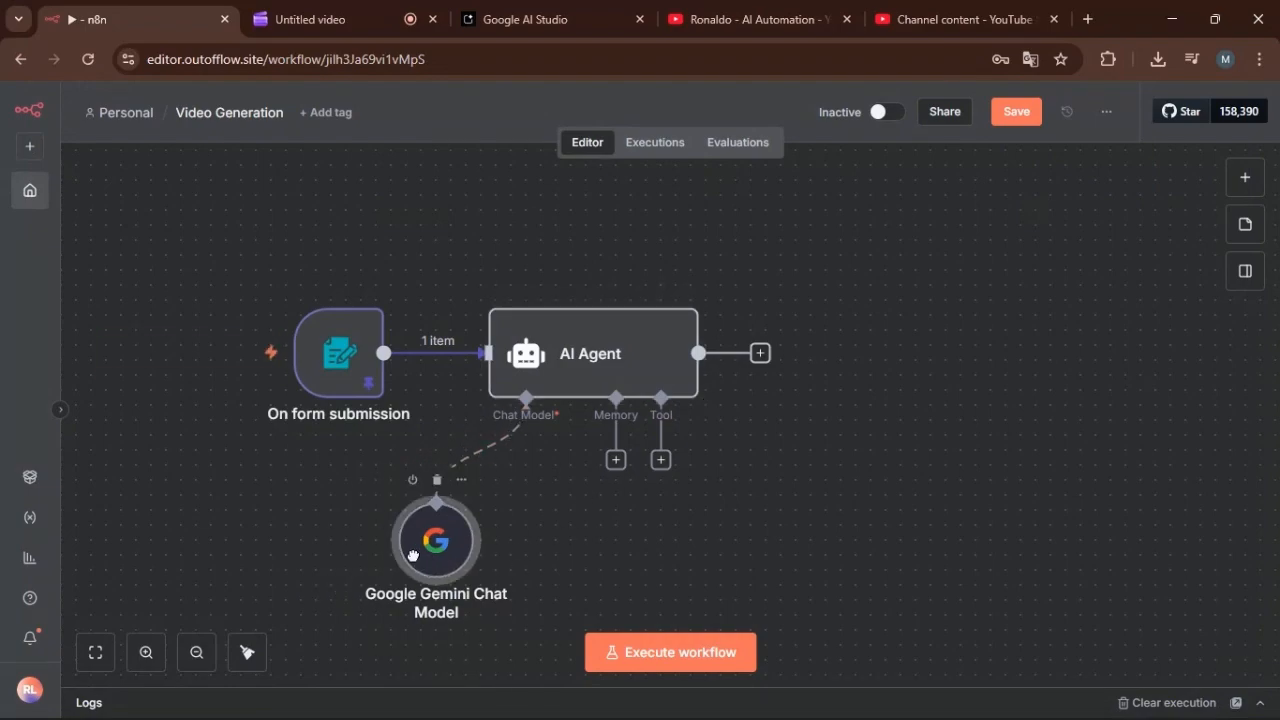
key(ctrl+s)
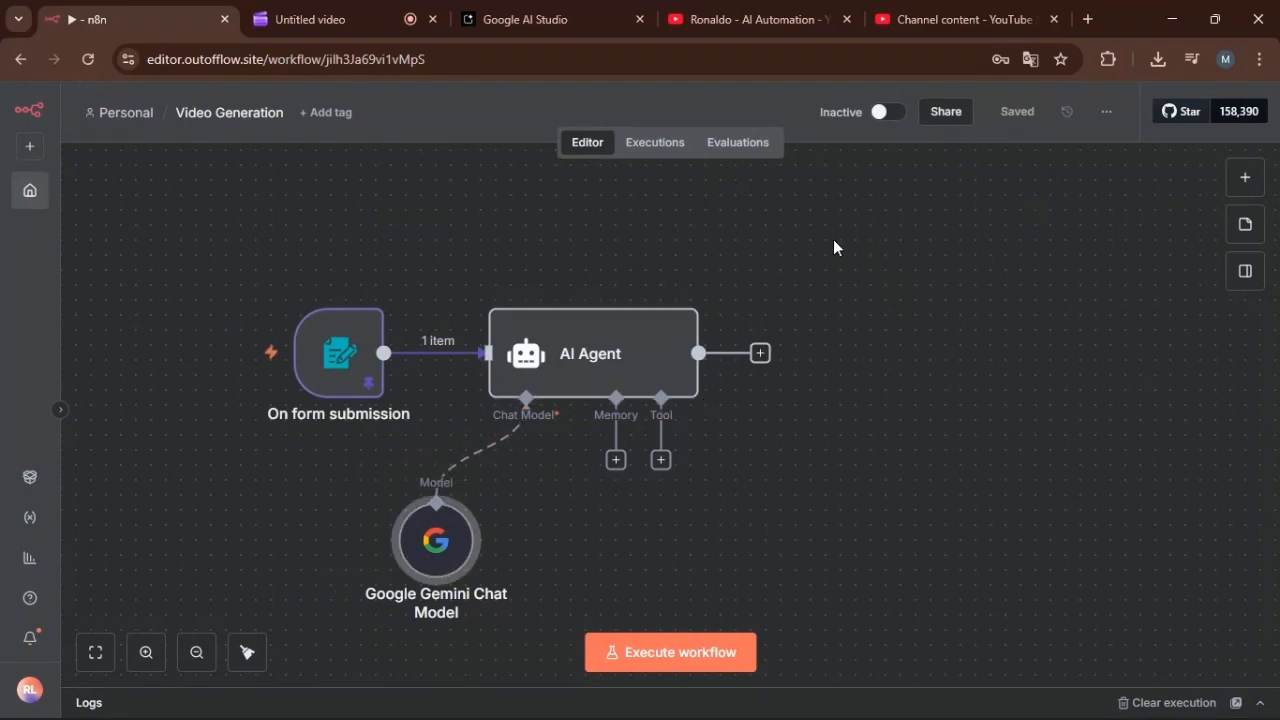
click(310, 19)
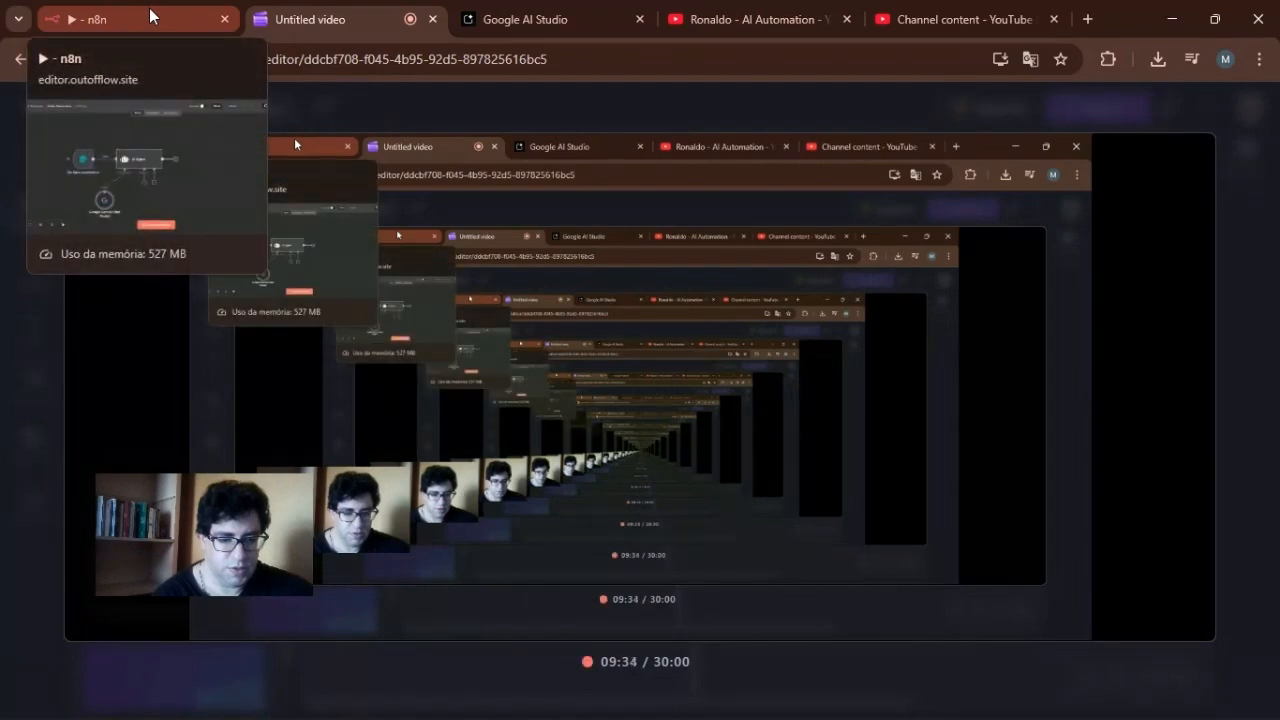
click(150, 16)
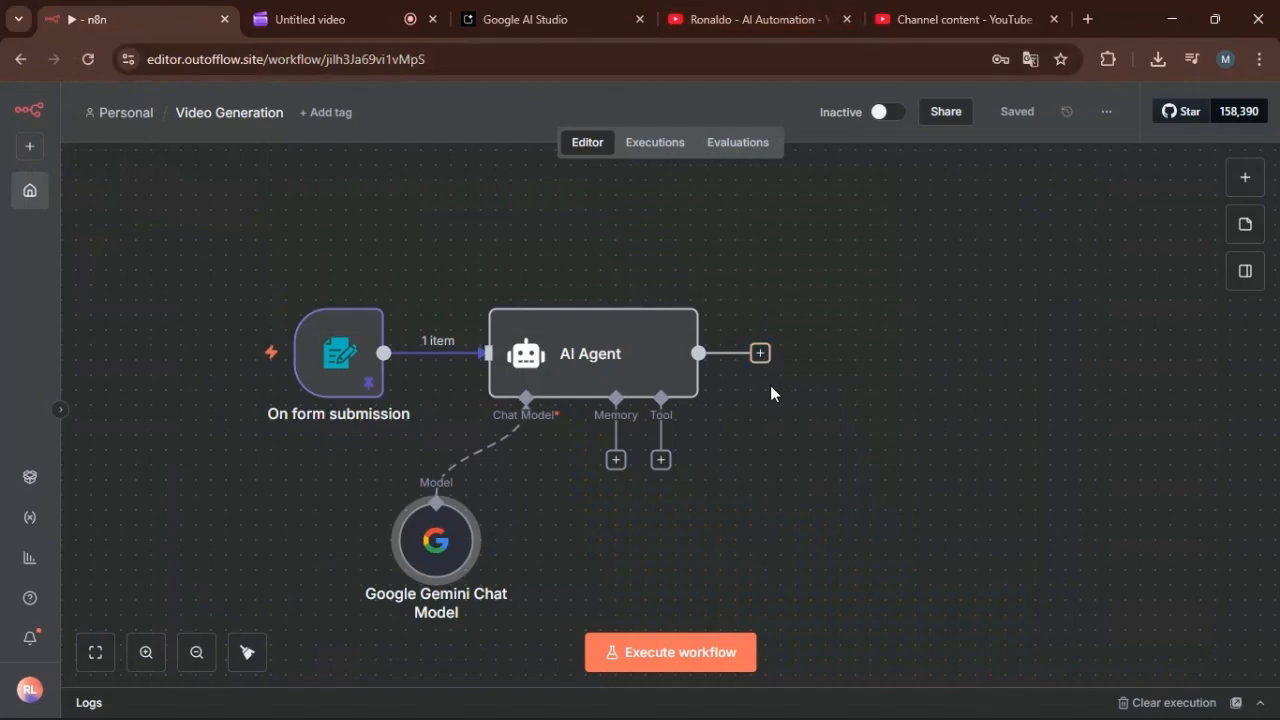
Add a Google Gemini "Generate a video" node after the AI Agent, keeping the credential "Google Gemini(PaLM) Api account 2".
click(760, 354)
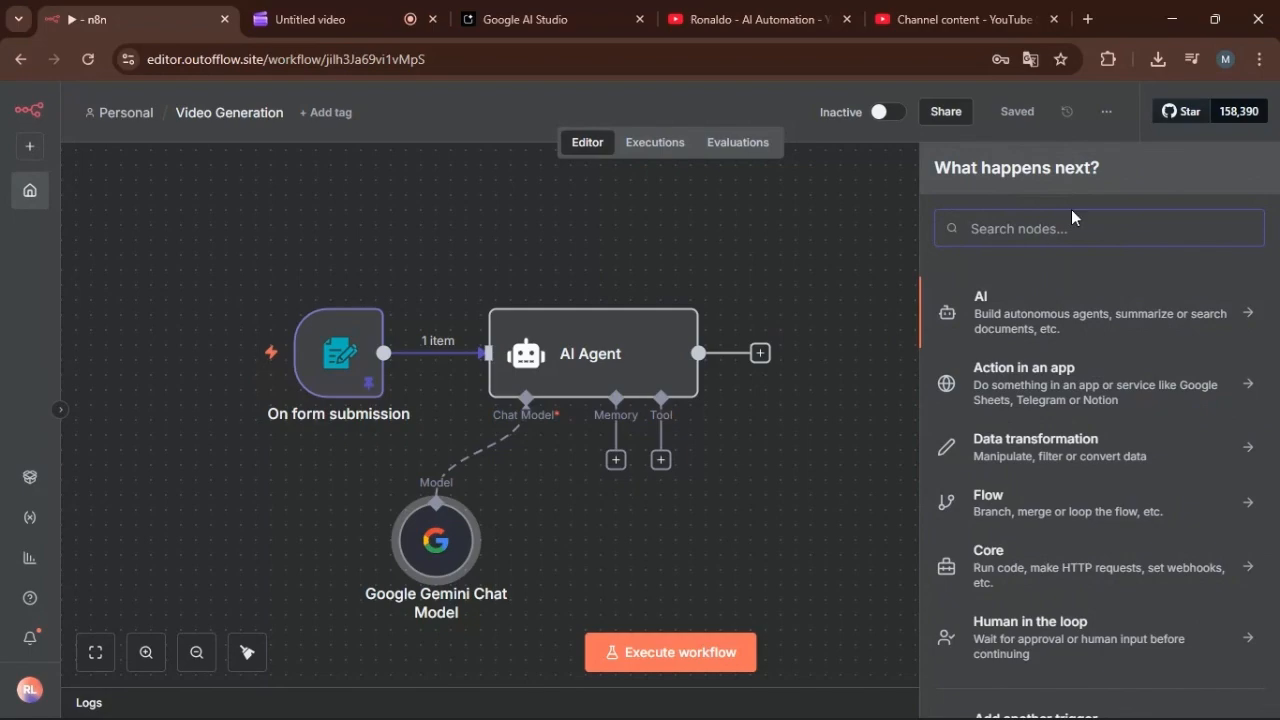
text(google)
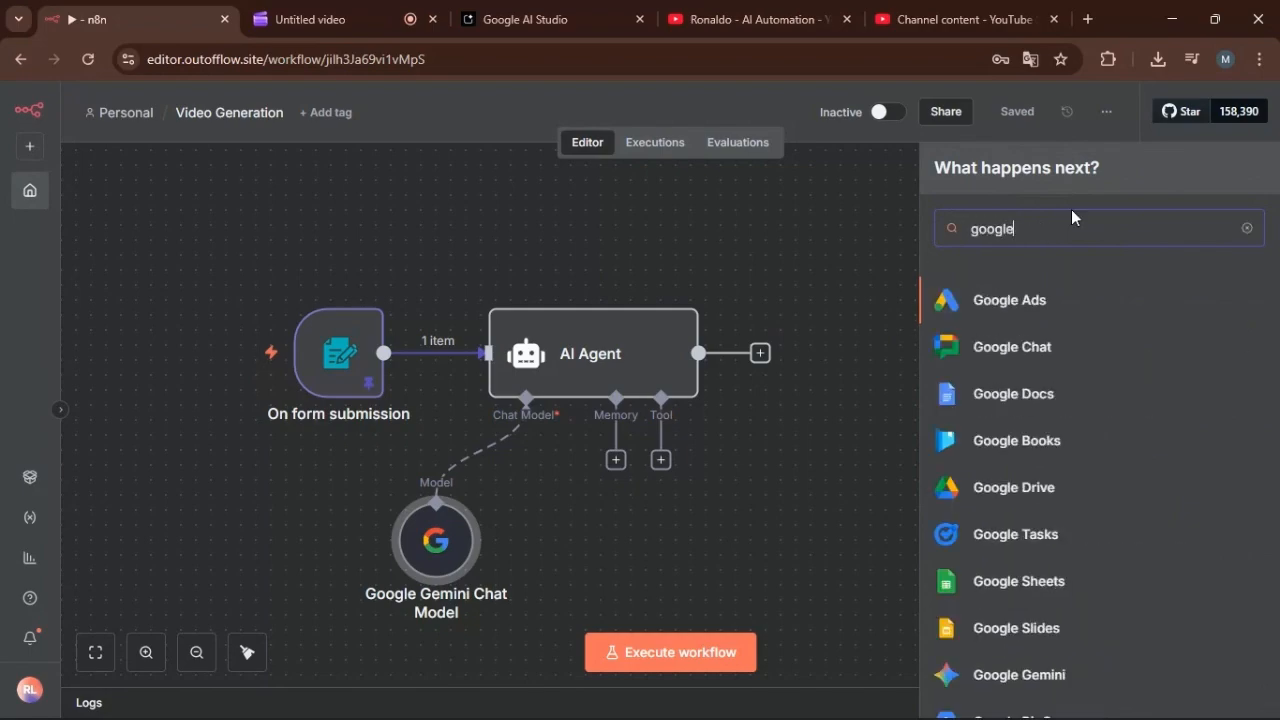
key(BackSpace)
key(BackSpace)
key(BackSpace)
key(BackSpace)
key(BackSpace)
key(BackSpace)
text(video)
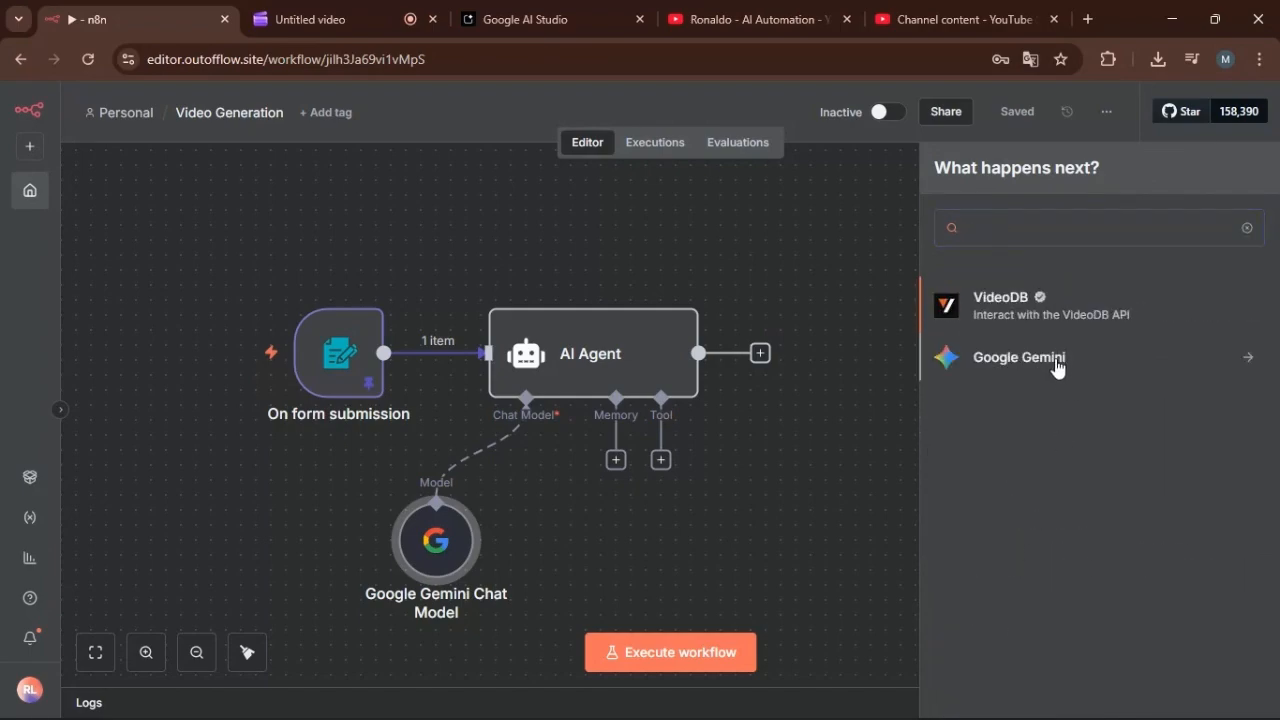
click(1057, 364)
scroll(1060, 377, down, 3)
scroll(1011, 409, up, 4)
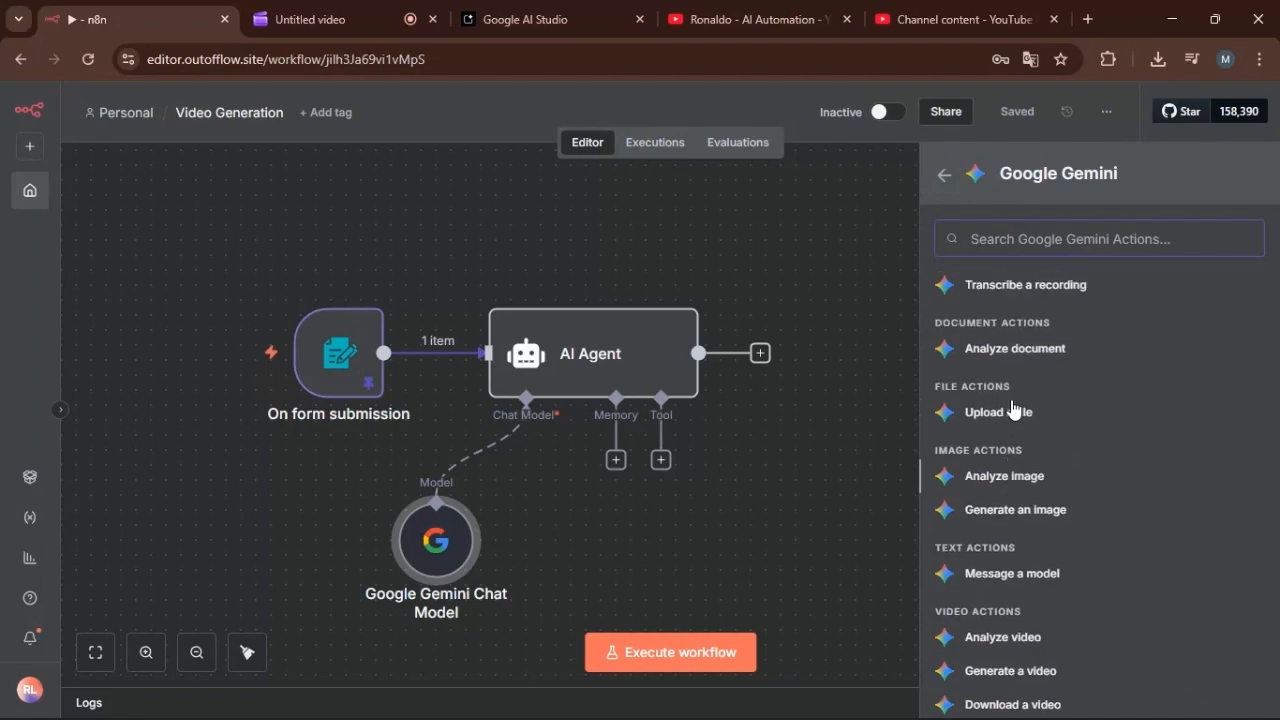
scroll(1040, 400, down, 3)
scroll(1040, 400, down, 1)
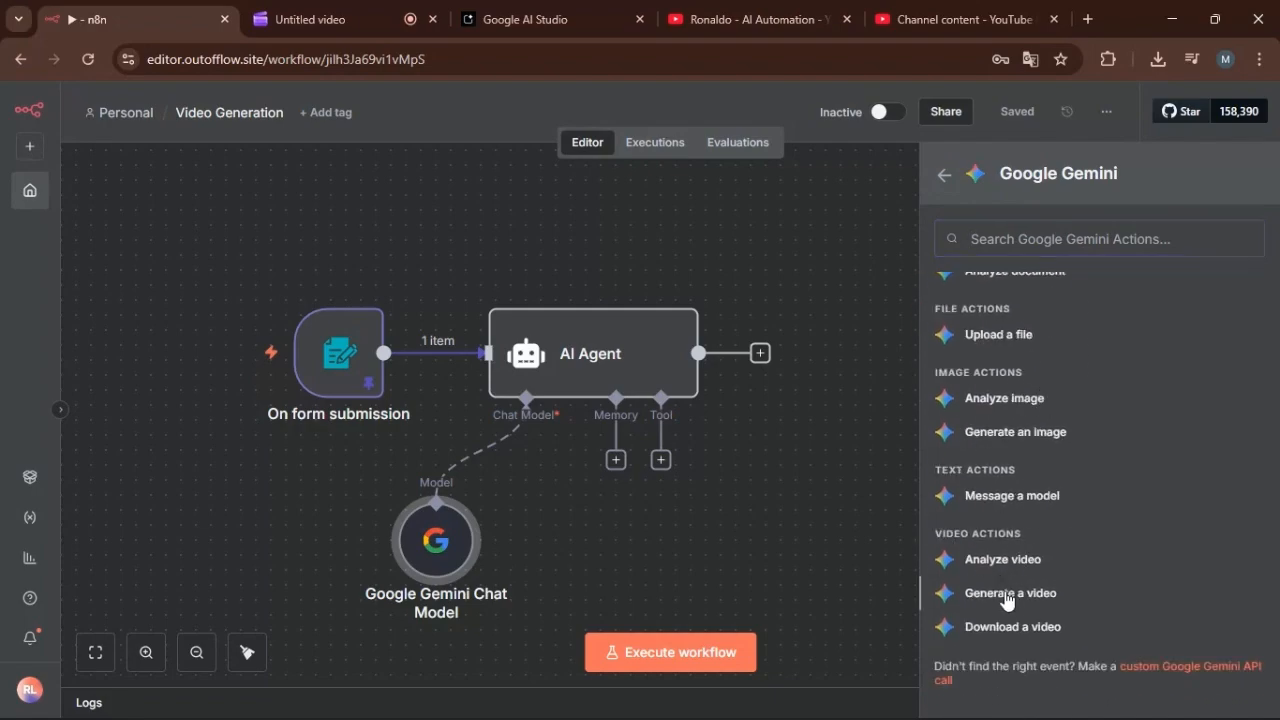
click(1006, 593)
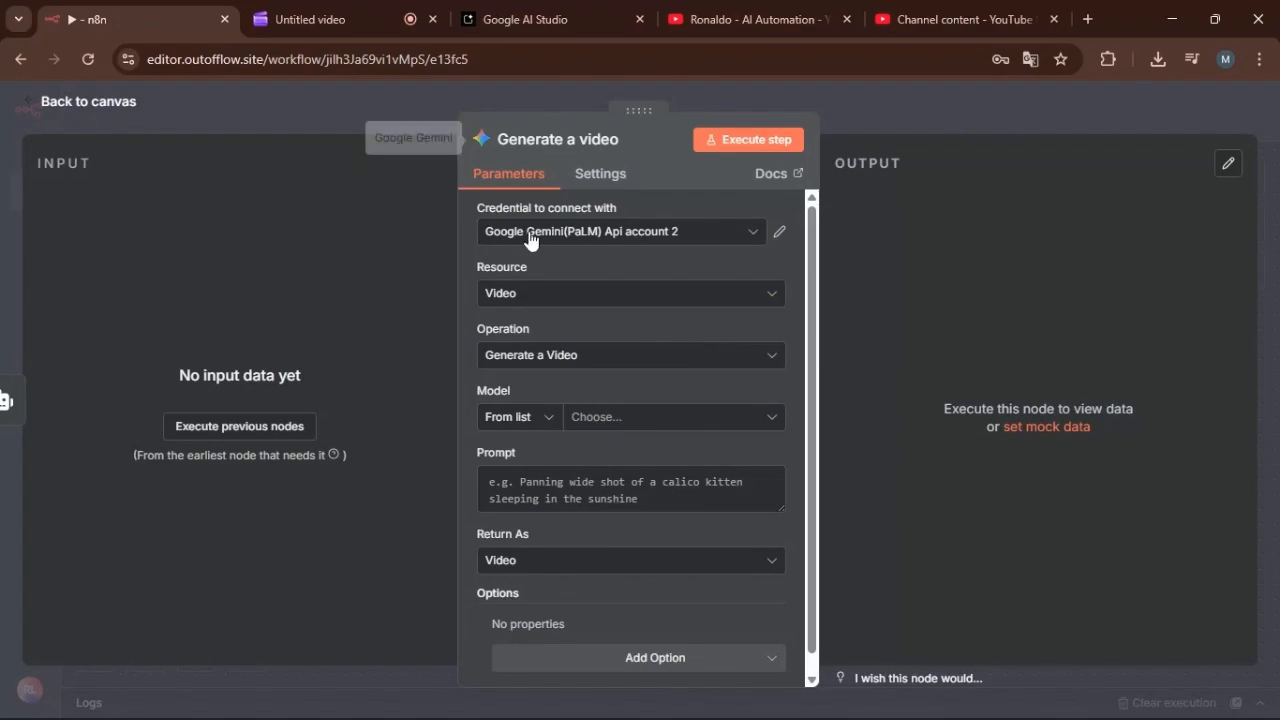
click(742, 238)
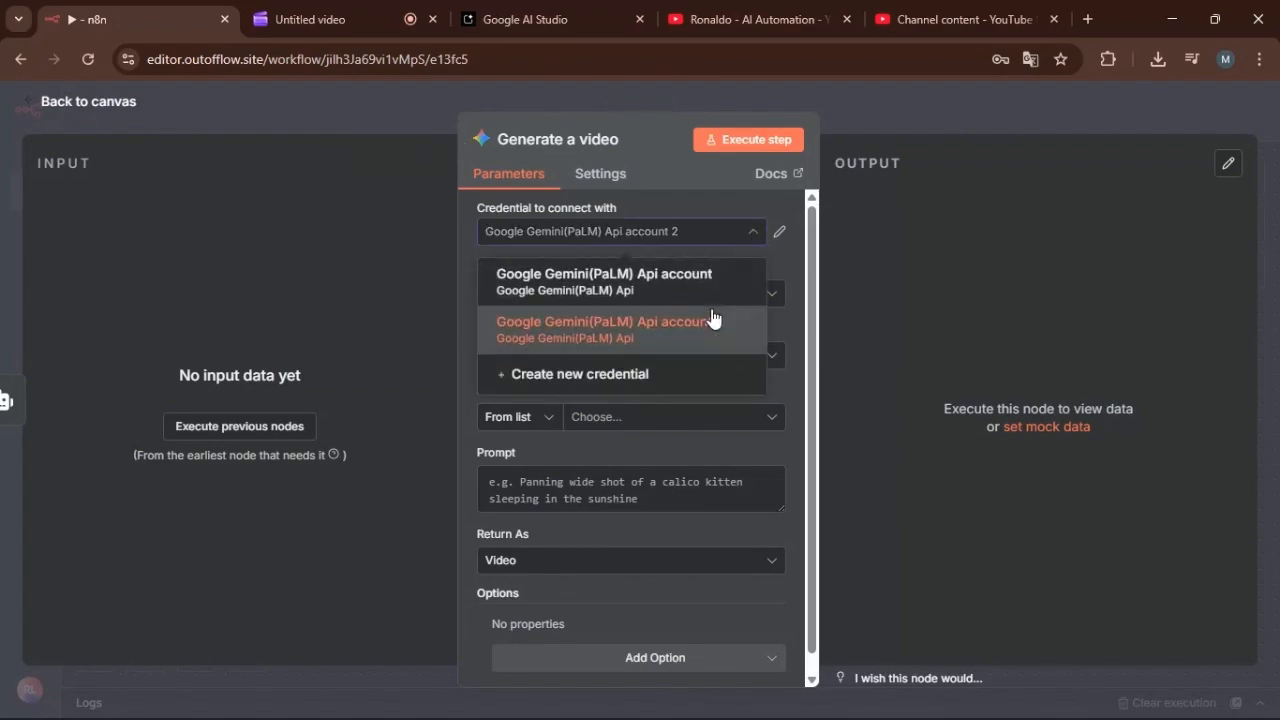
click(925, 234)
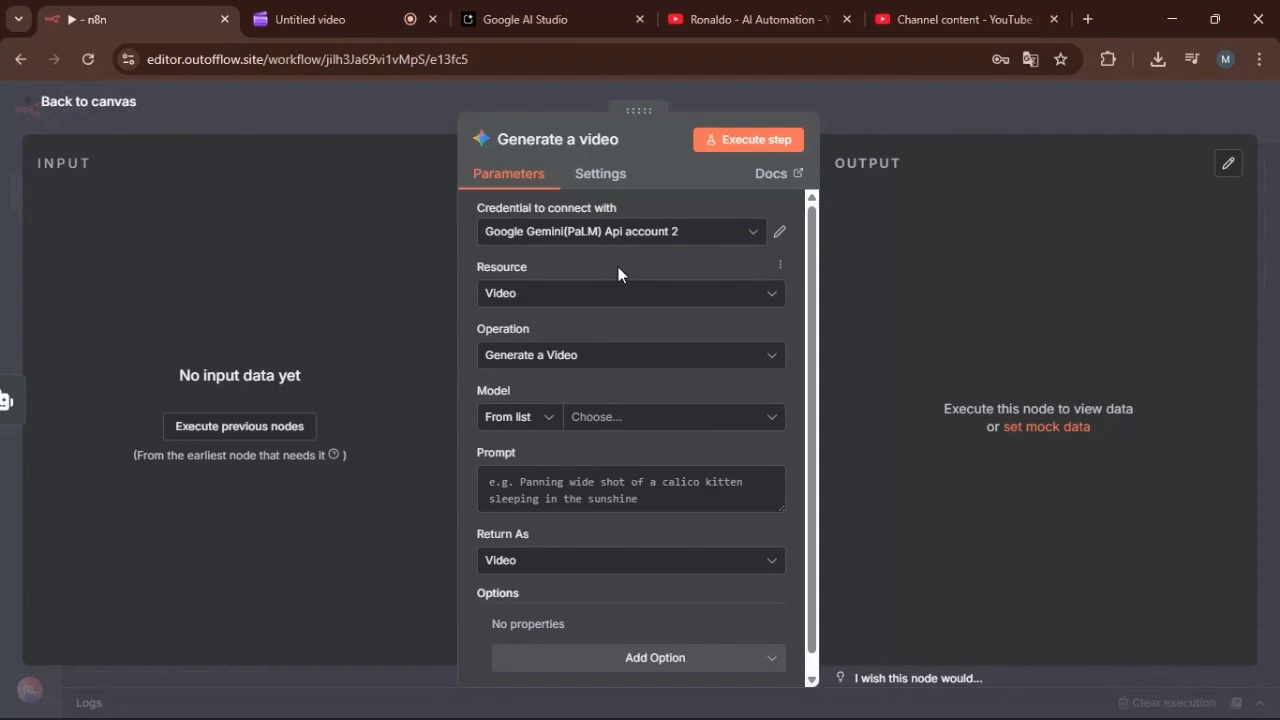
Close the existing Google AI Studio page, search Google for "google ai studio" in a new tab and open the site from the results.
click(525, 18)
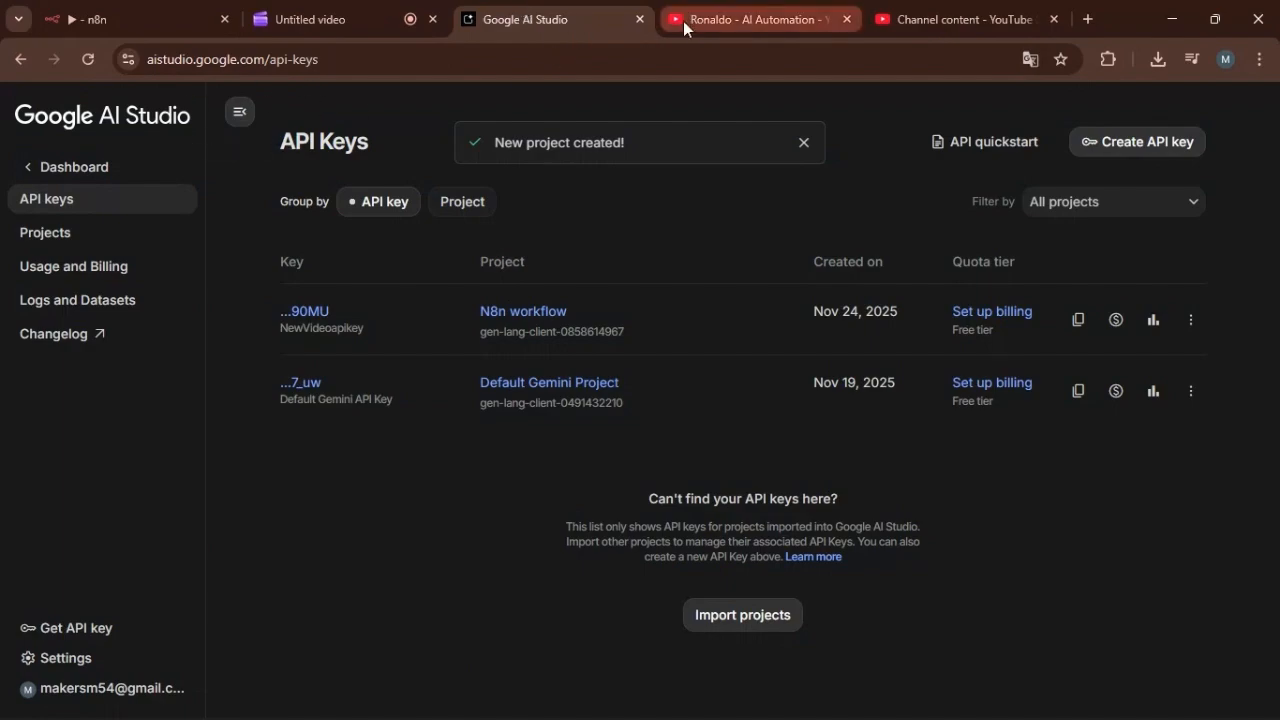
click(641, 19)
click(882, 20)
text(g)
key(Return)
text(go)
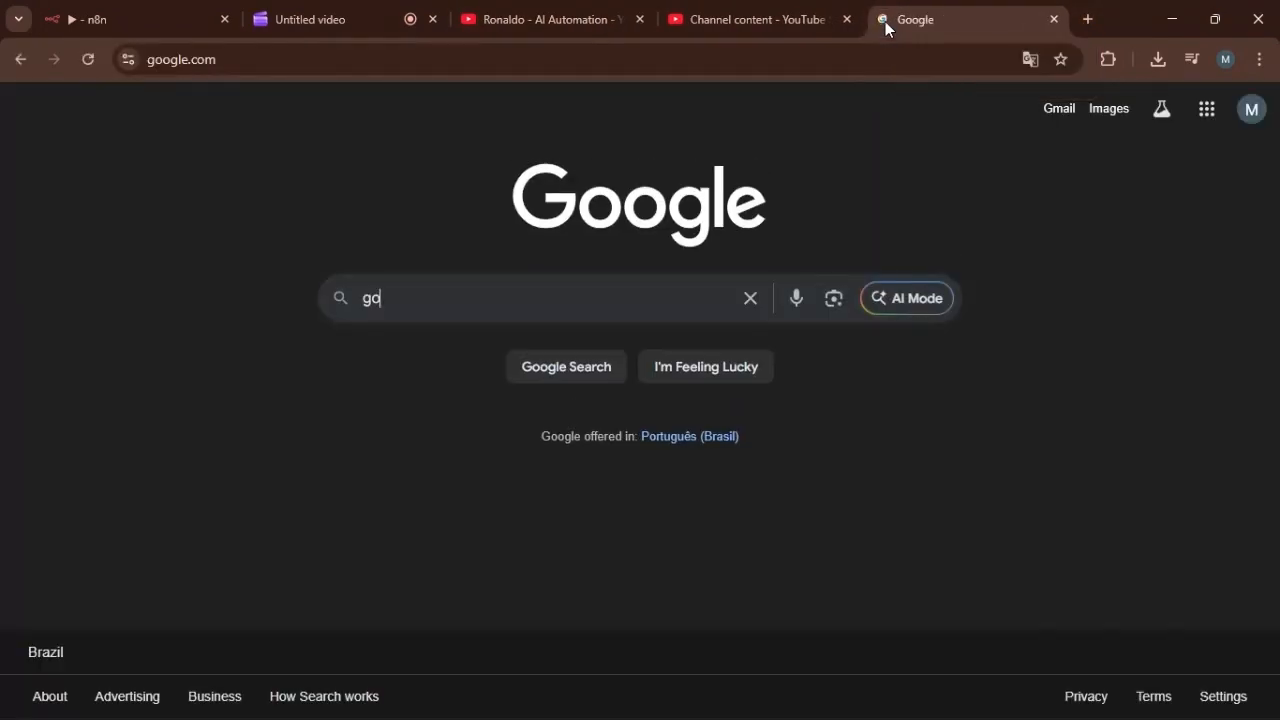
text(ogle ai)
key(BackSpace)
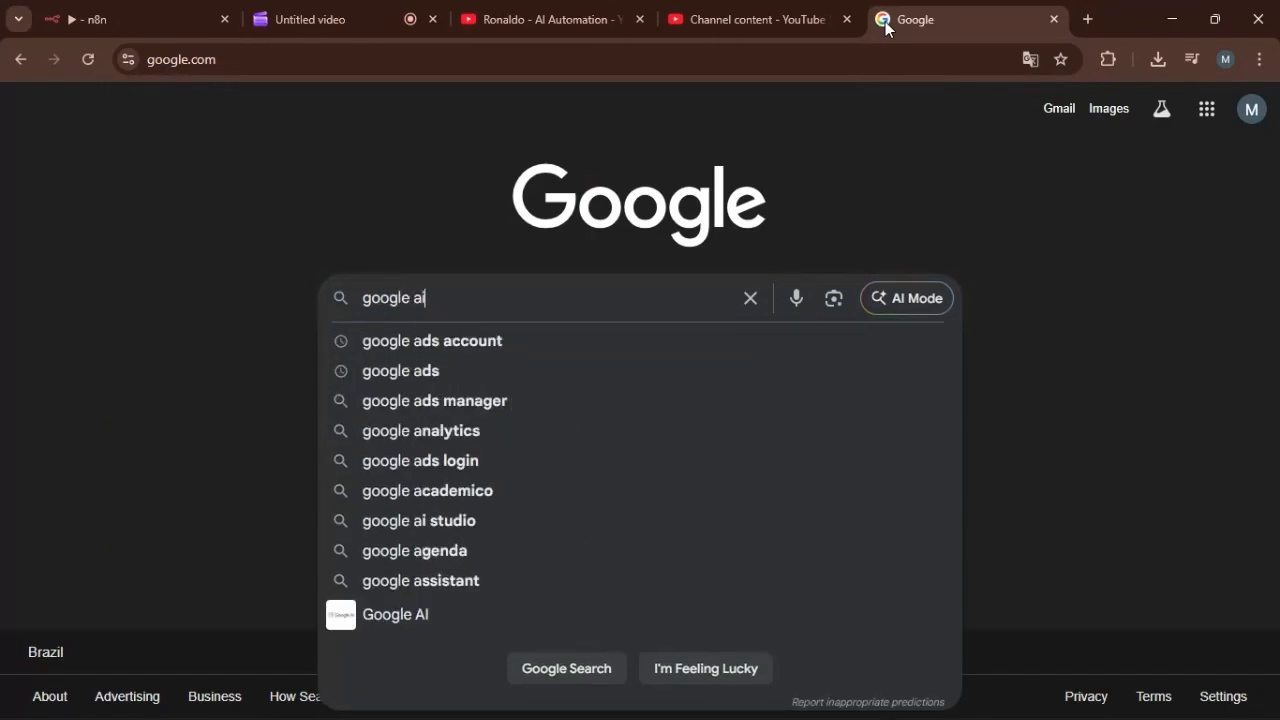
text(s)
click(524, 347)
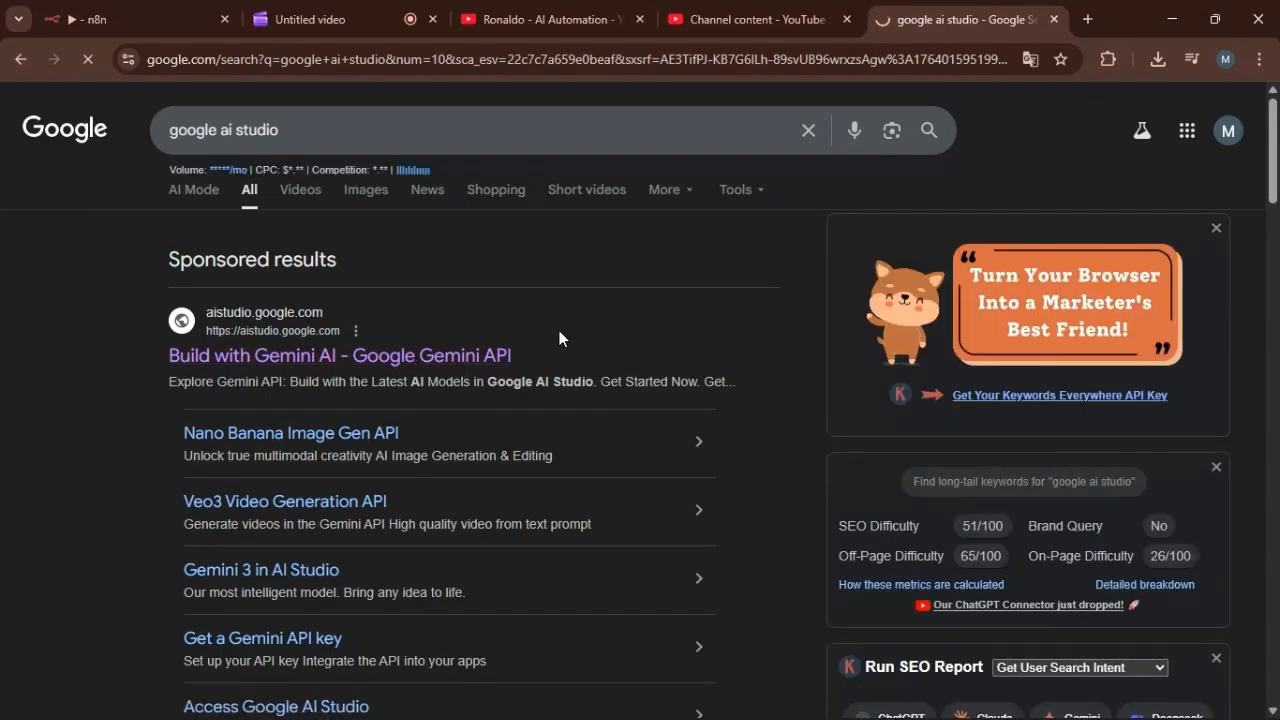
click(515, 348)
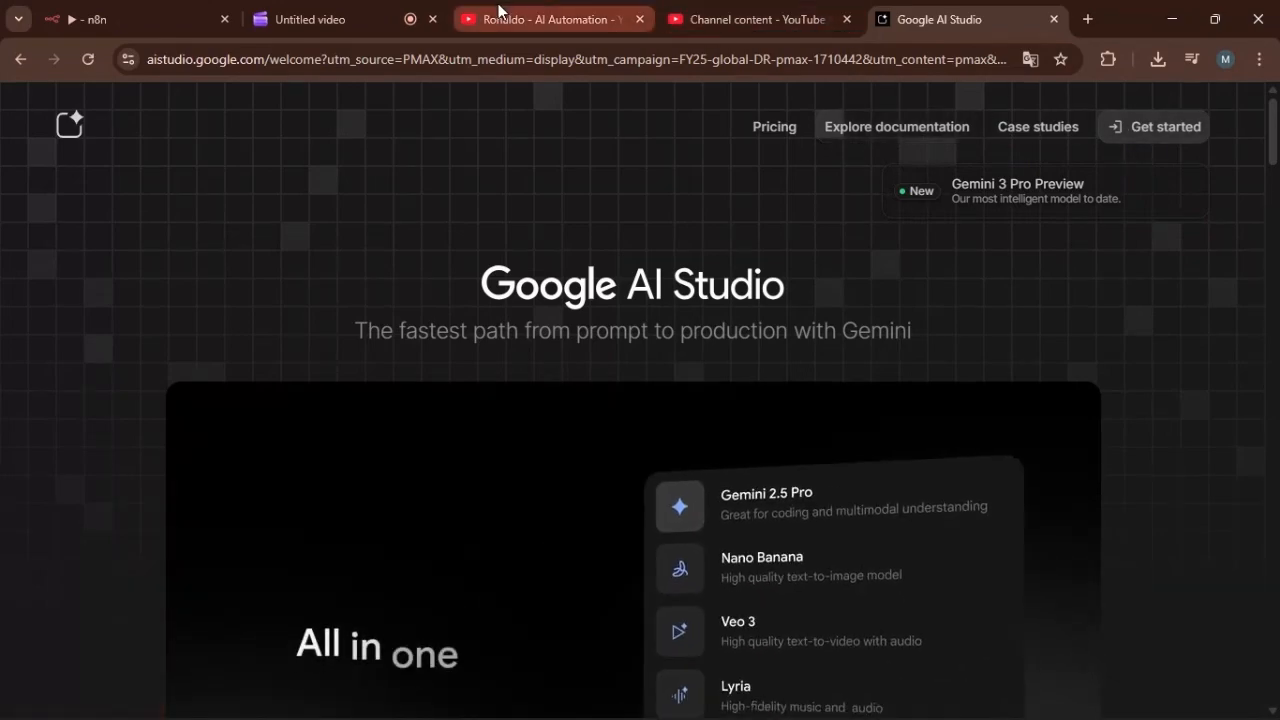
Enter Google AI Studio, open the API keys page, and view the new key form and the settings options without creating a key.
click(1137, 140)
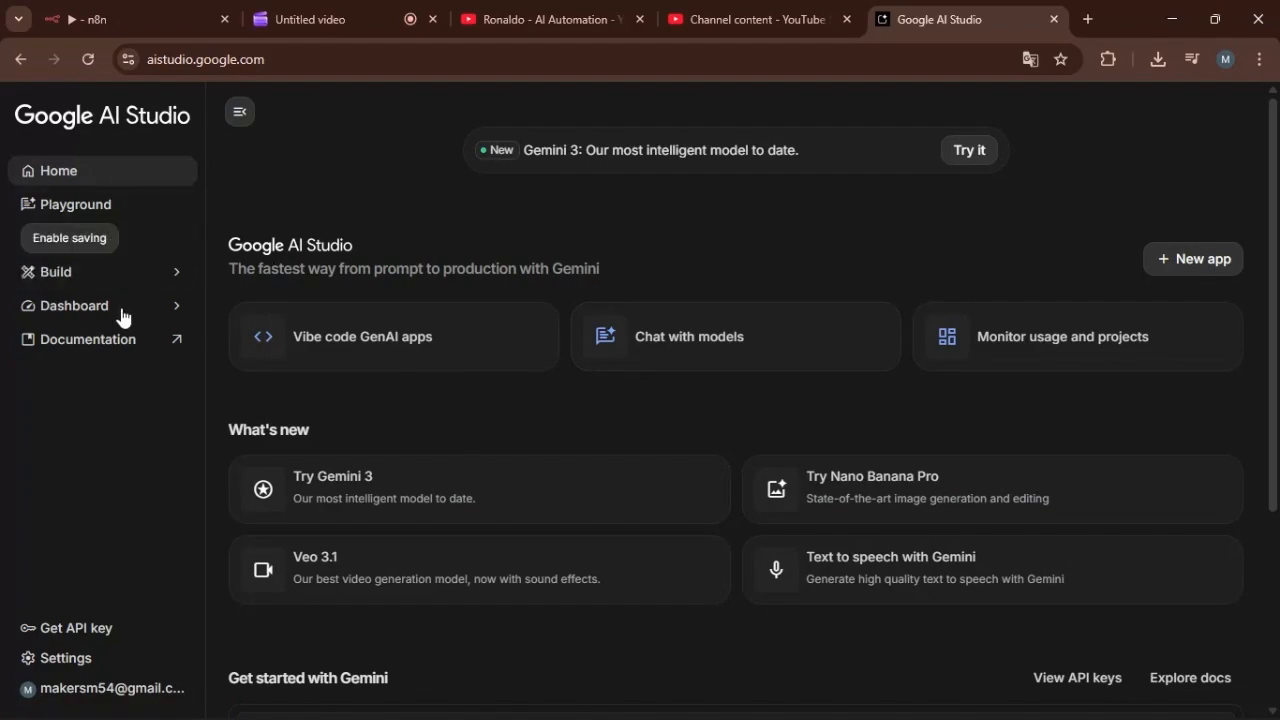
click(71, 630)
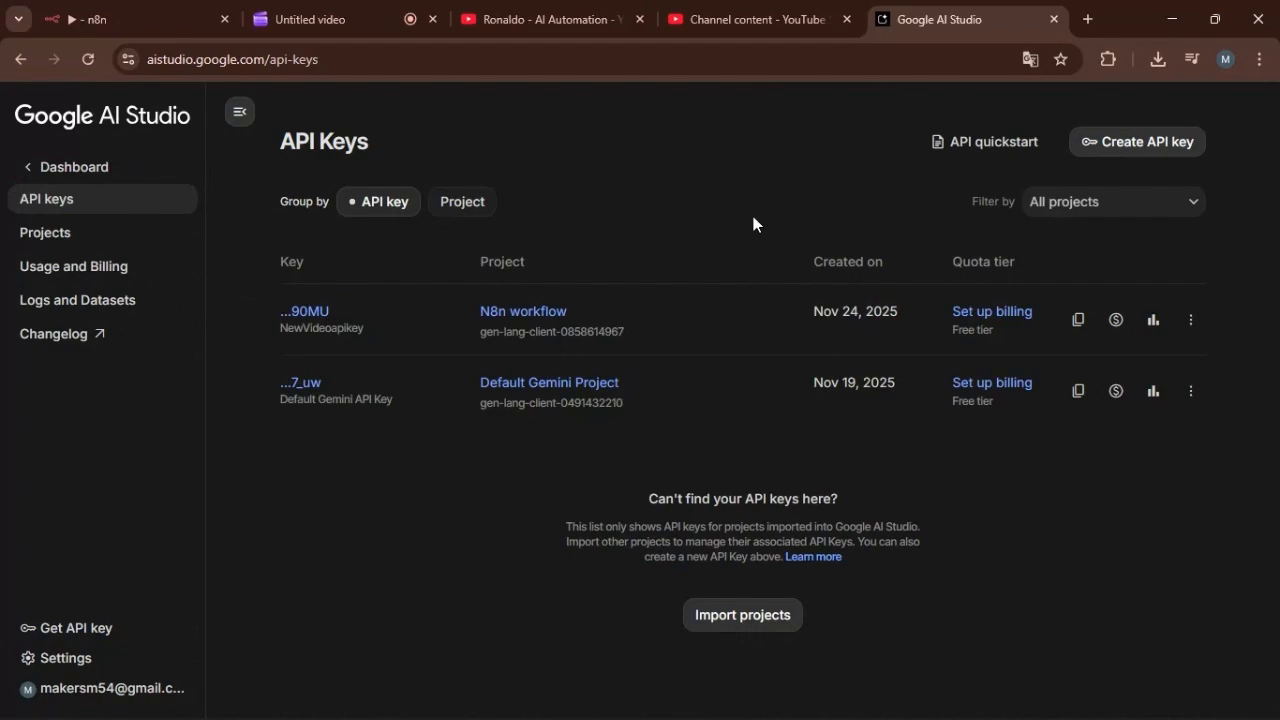
click(1127, 151)
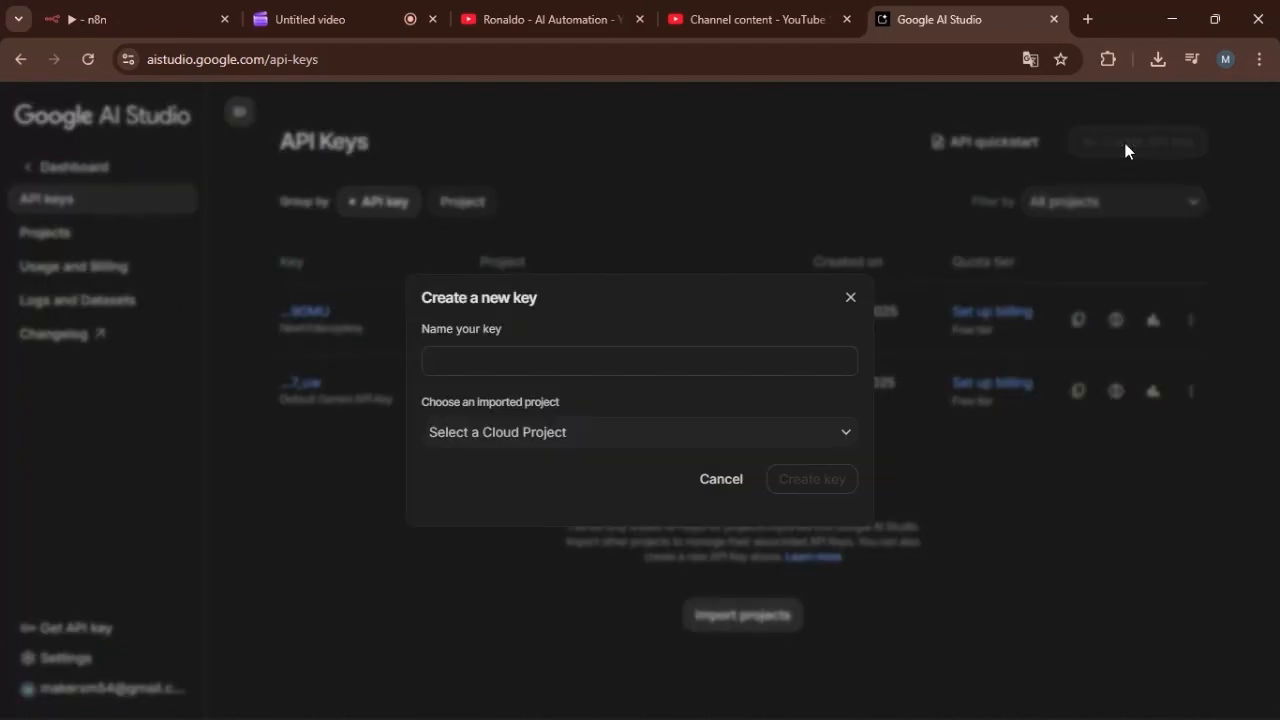
click(852, 302)
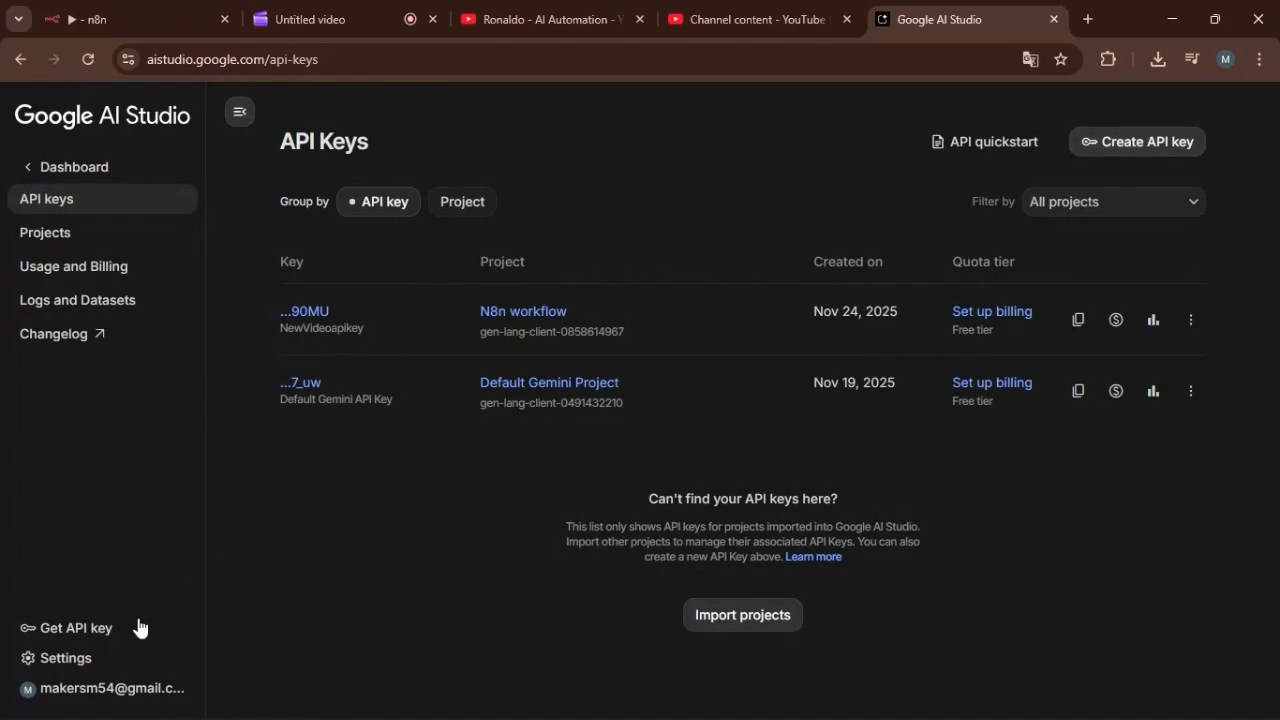
click(82, 659)
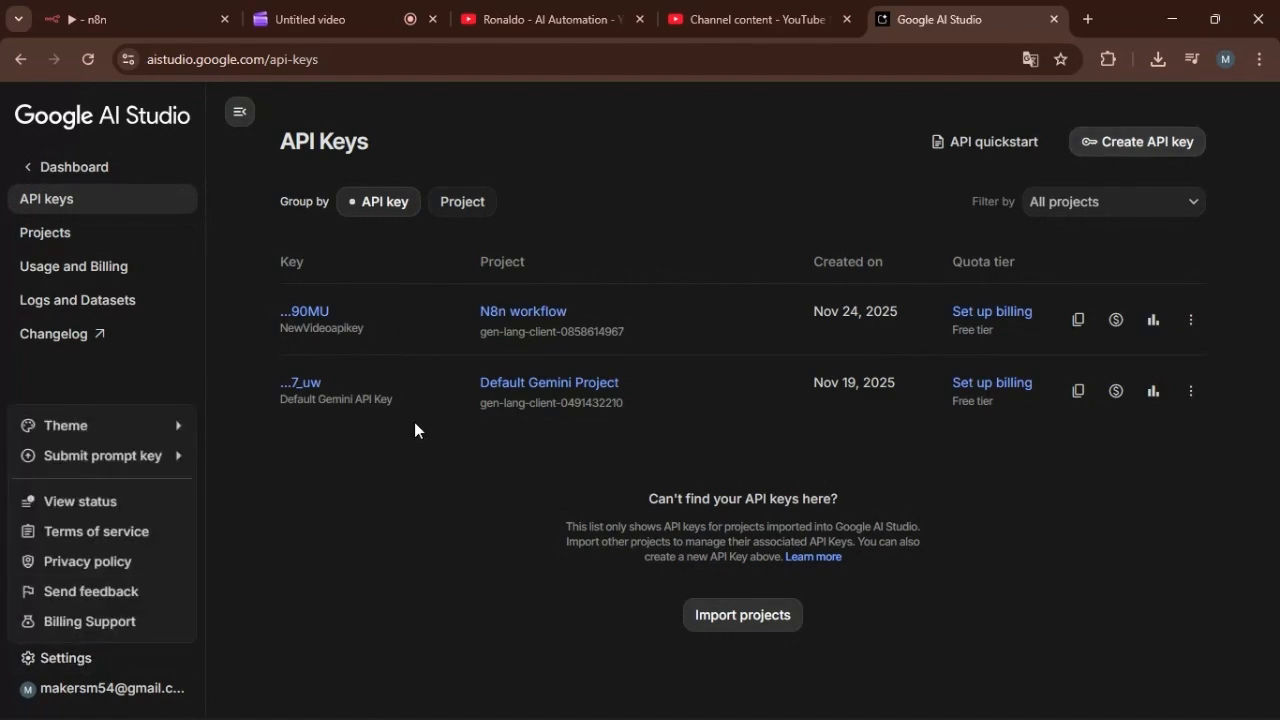
click(686, 181)
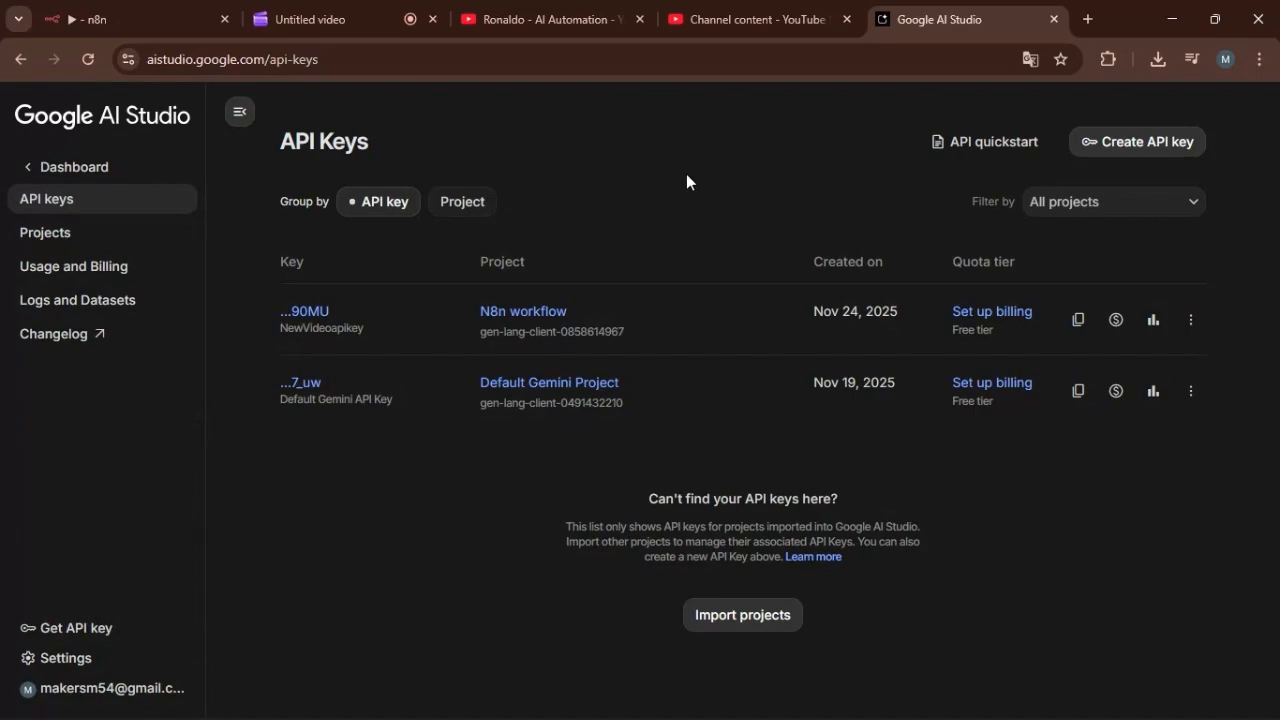
Start creating a new API key and name it Test1.
click(92, 665)
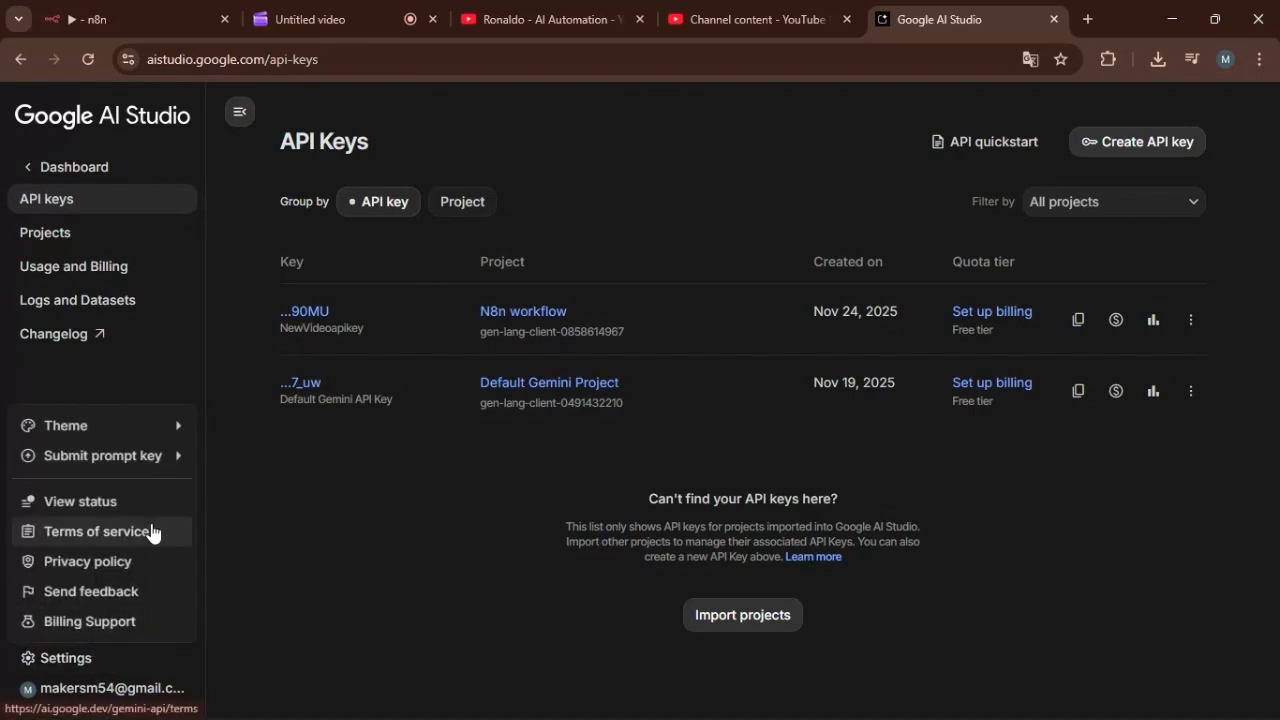
click(748, 190)
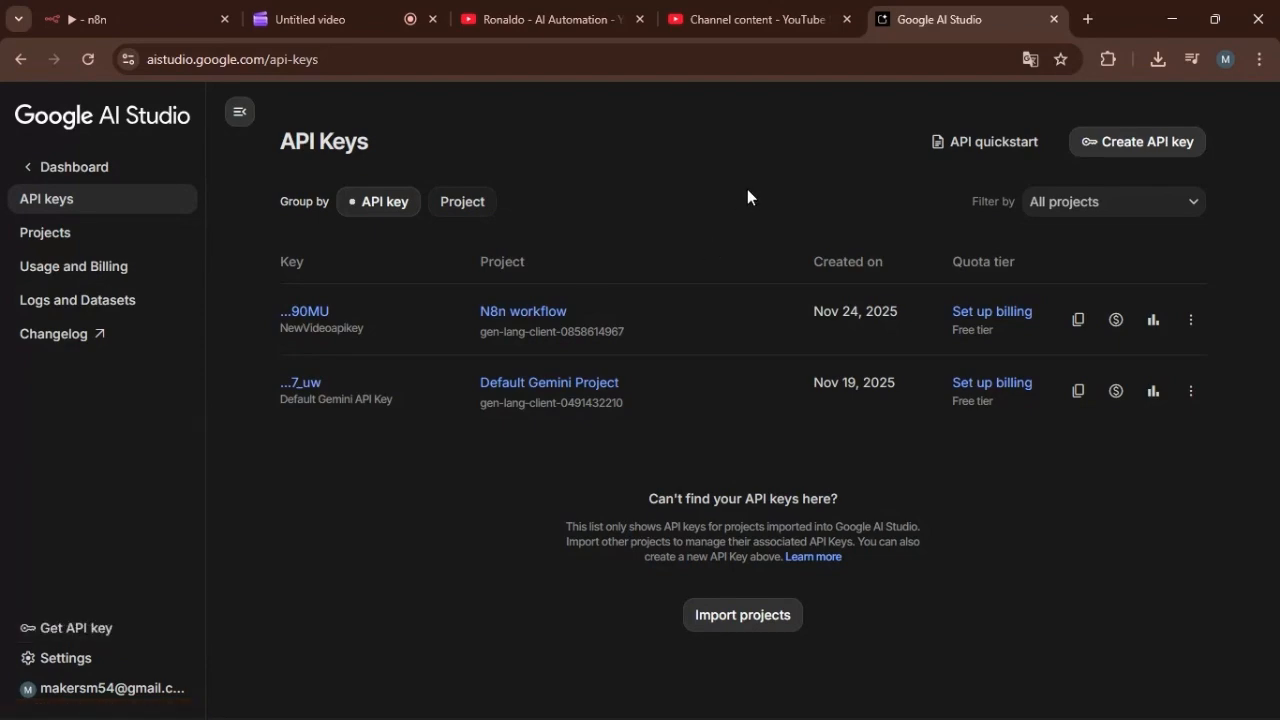
click(1111, 143)
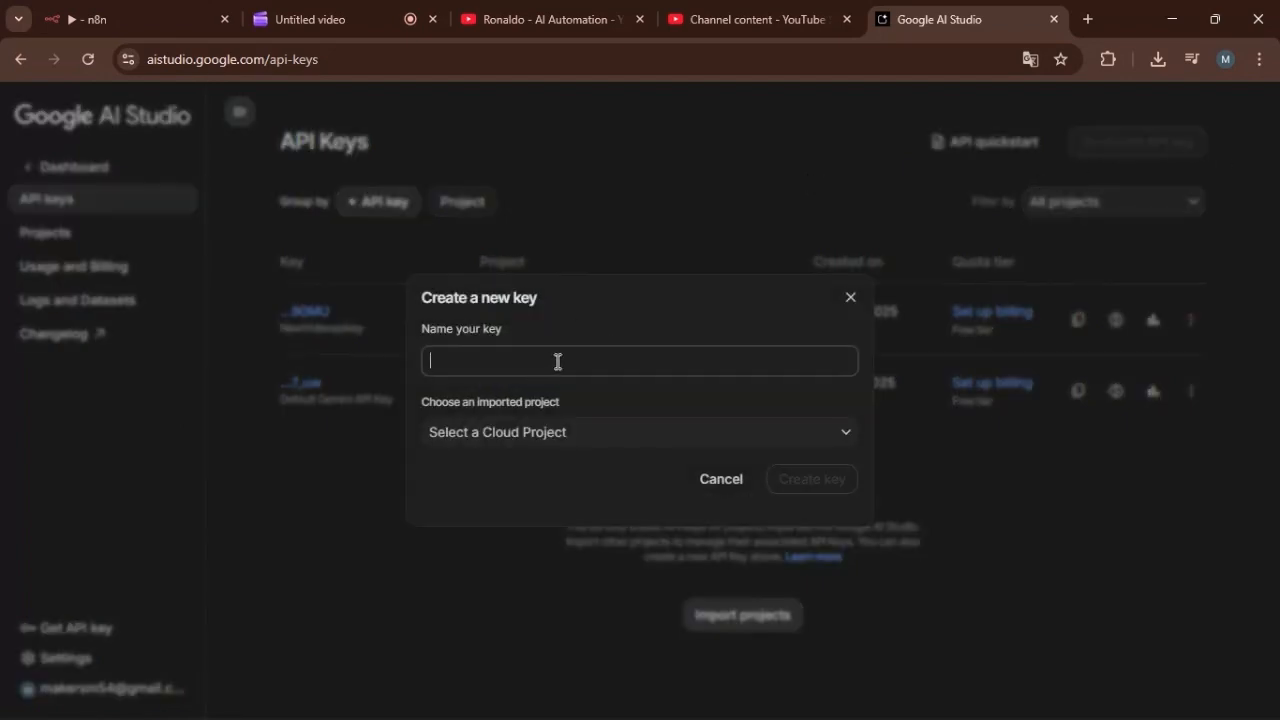
text(Test1)
Create a new project named N8nw for the key and generate the API key in it.
click(692, 440)
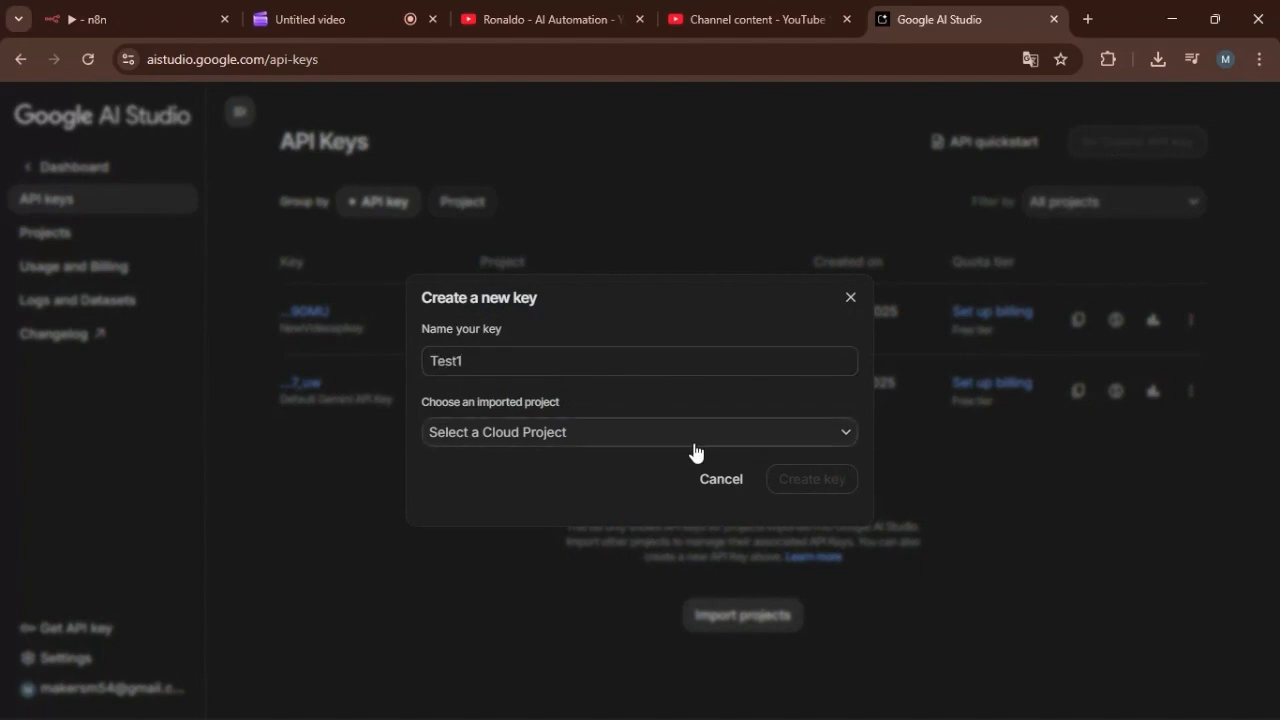
click(548, 510)
click(628, 418)
text(N8n)
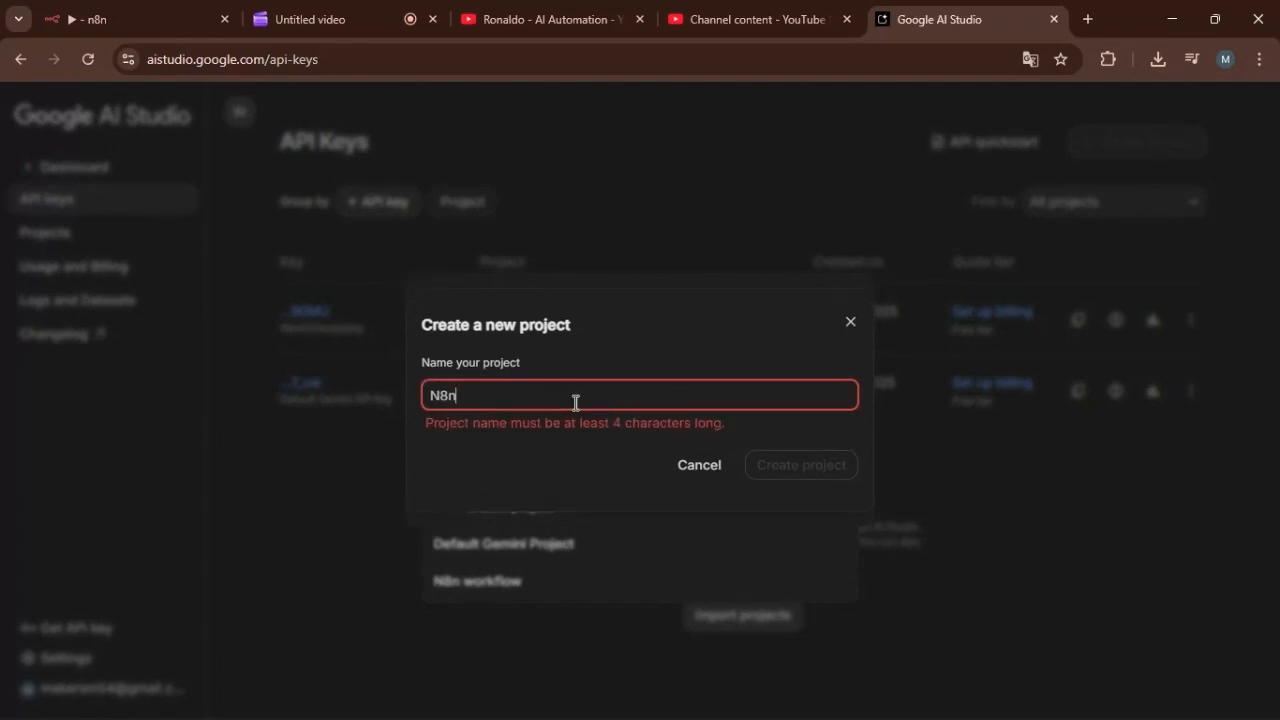
text(w)
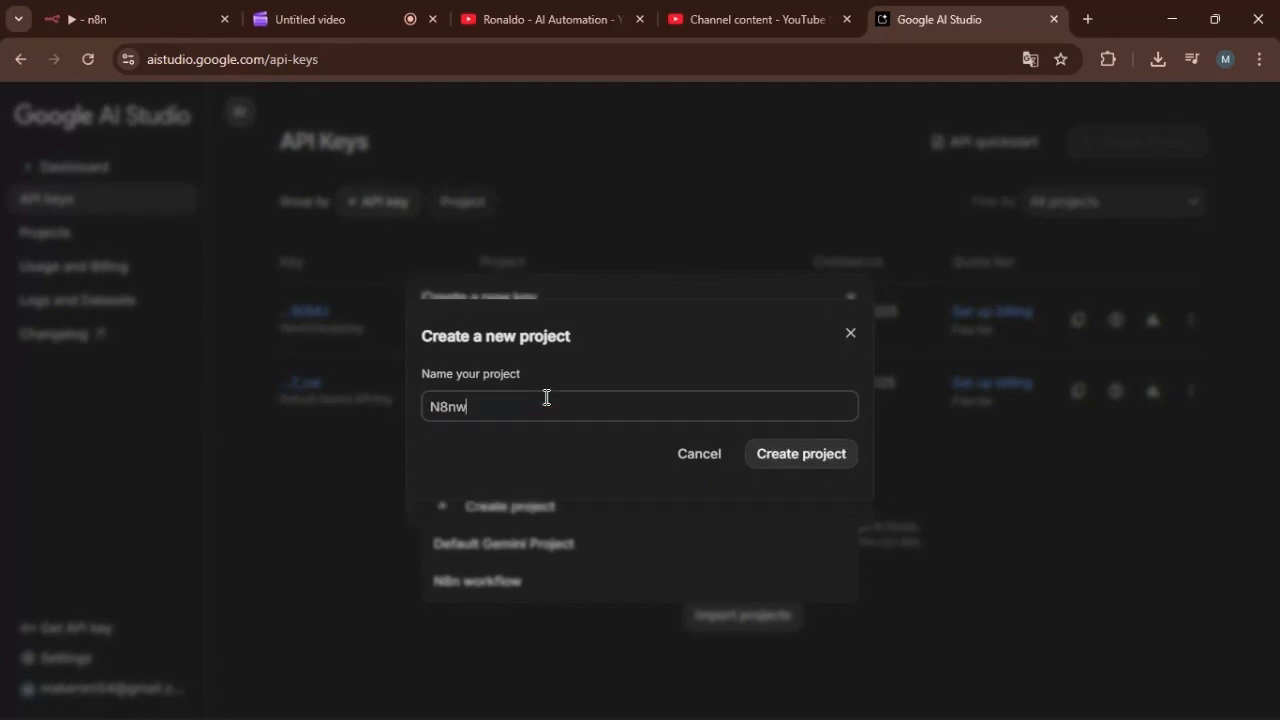
click(794, 456)
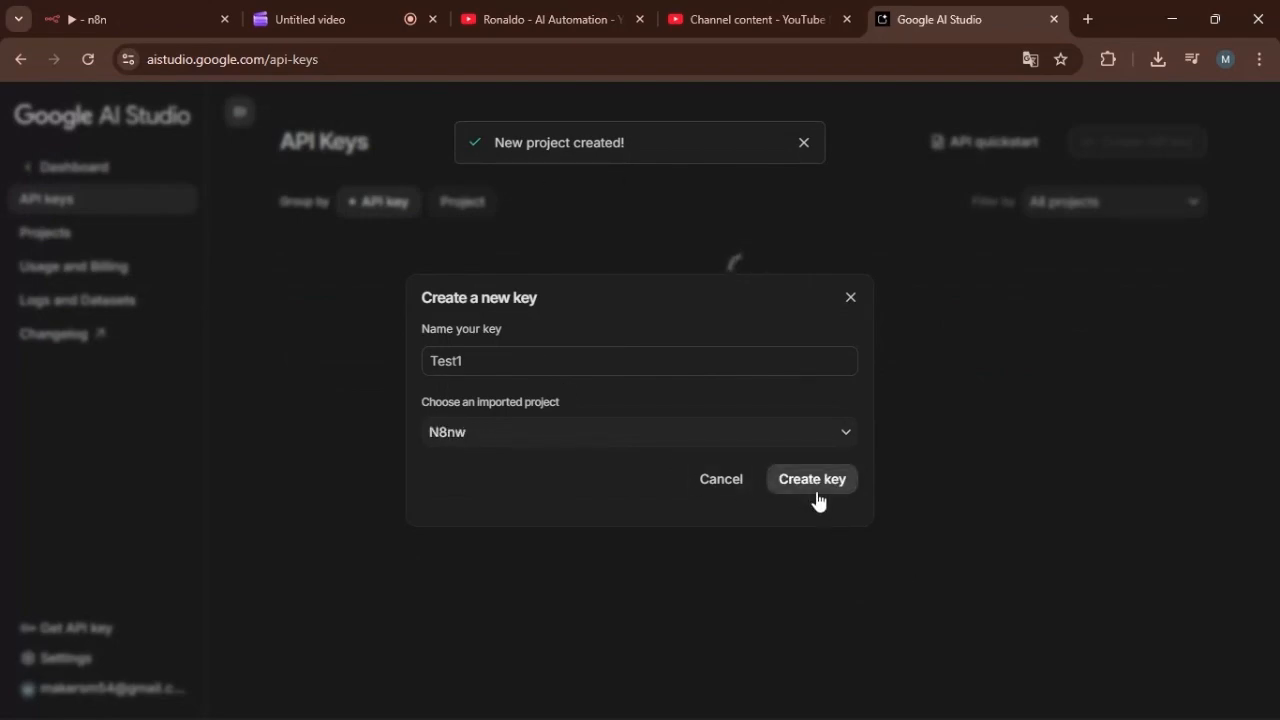
click(806, 483)
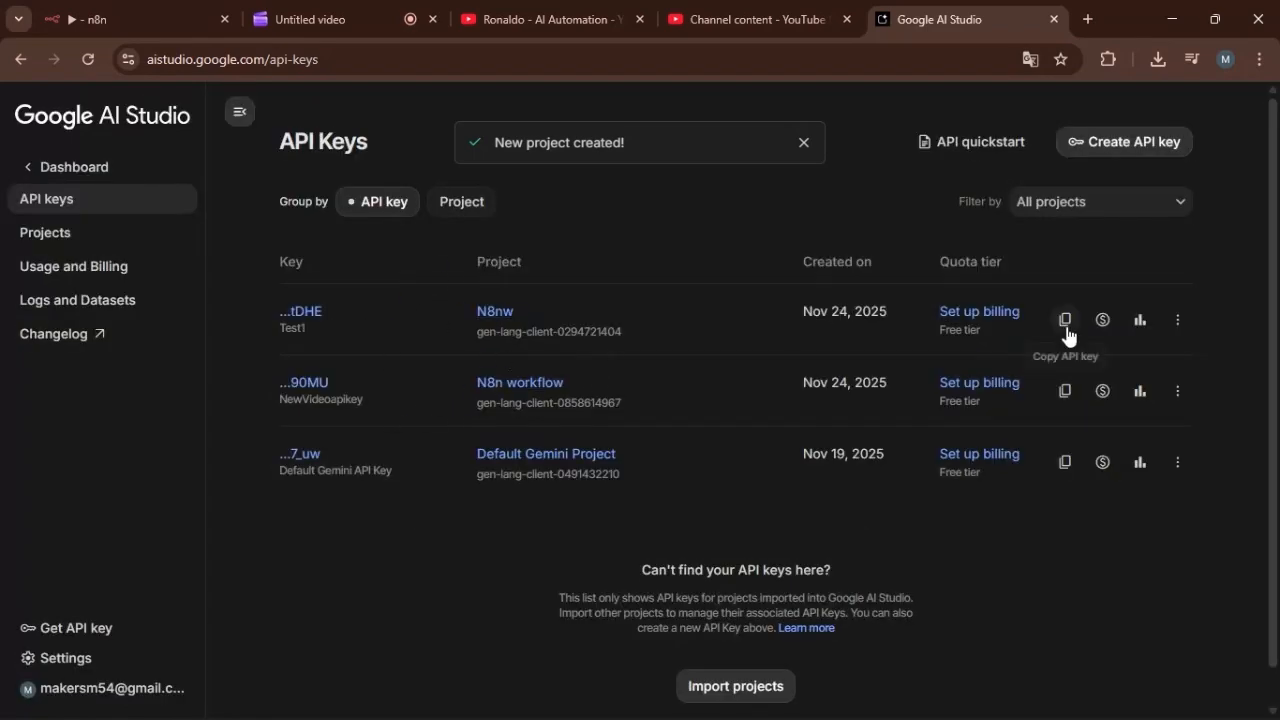
Open the details of the Test1 key and copy its API key.
click(1178, 320)
click(305, 314)
click(842, 309)
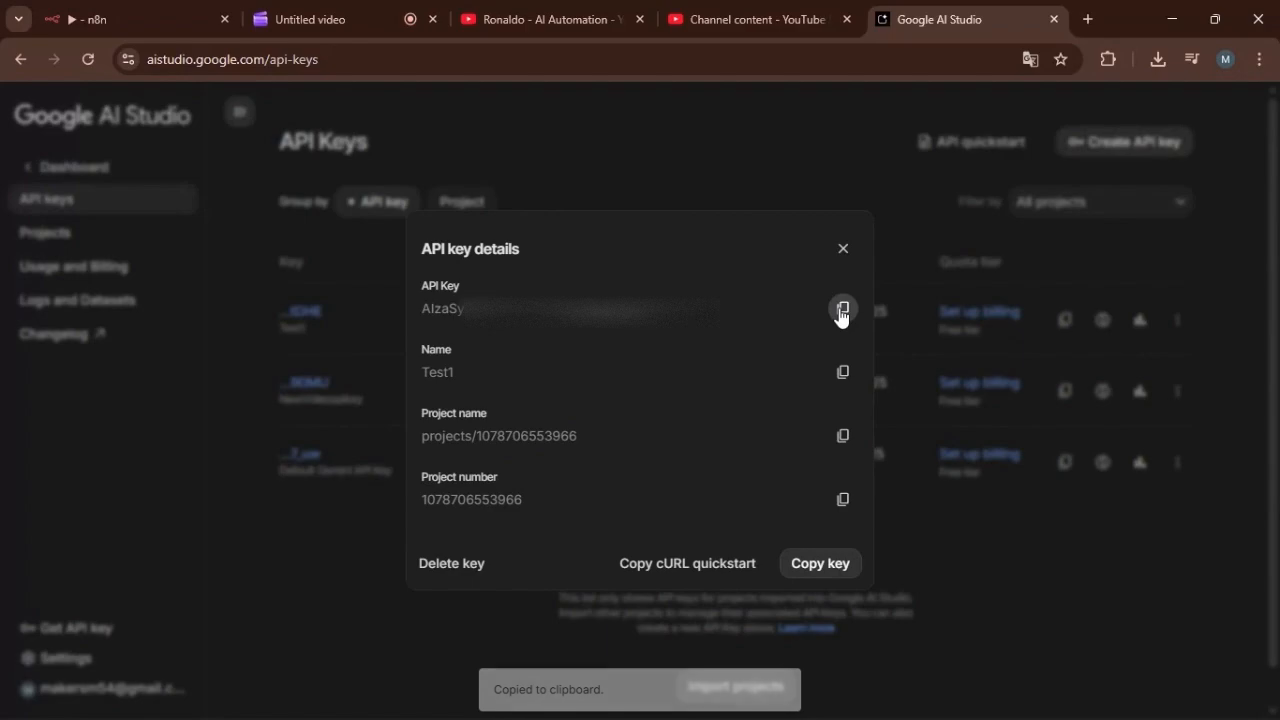
Switch back to n8n, inspect the host and API key fields of the Generate a video node's Gemini credential, and close it unchanged.
click(158, 18)
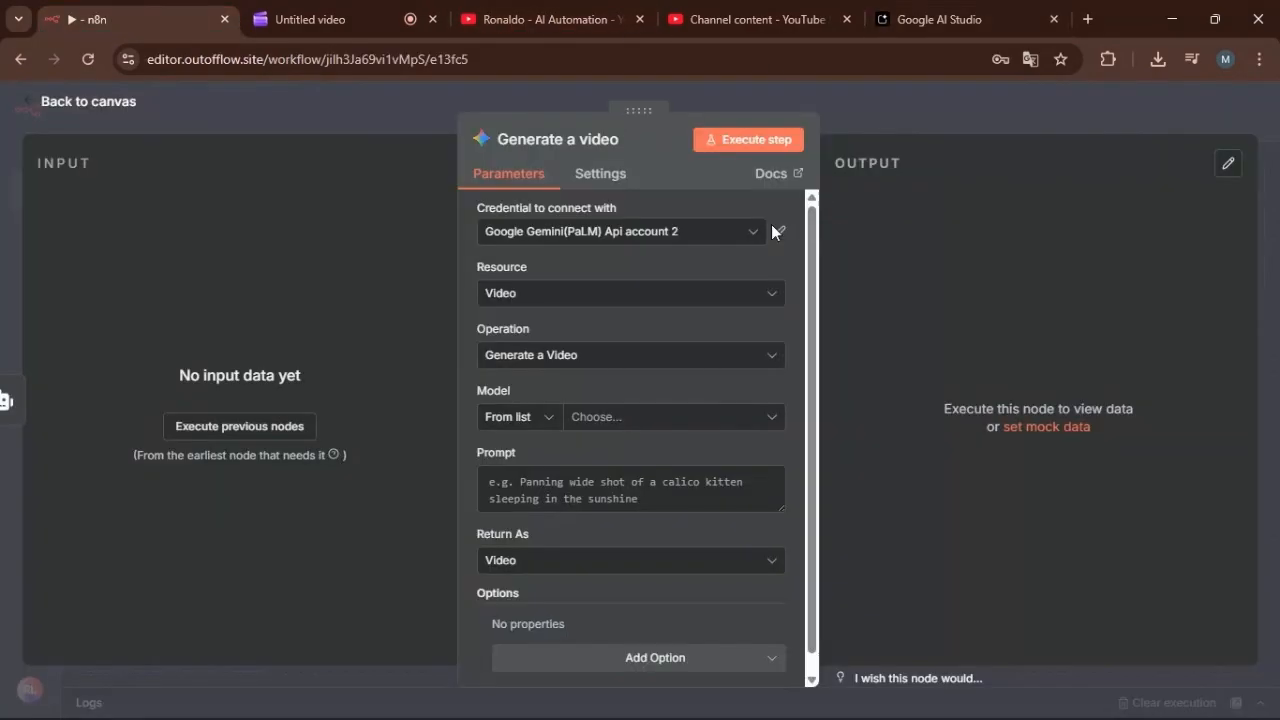
click(779, 233)
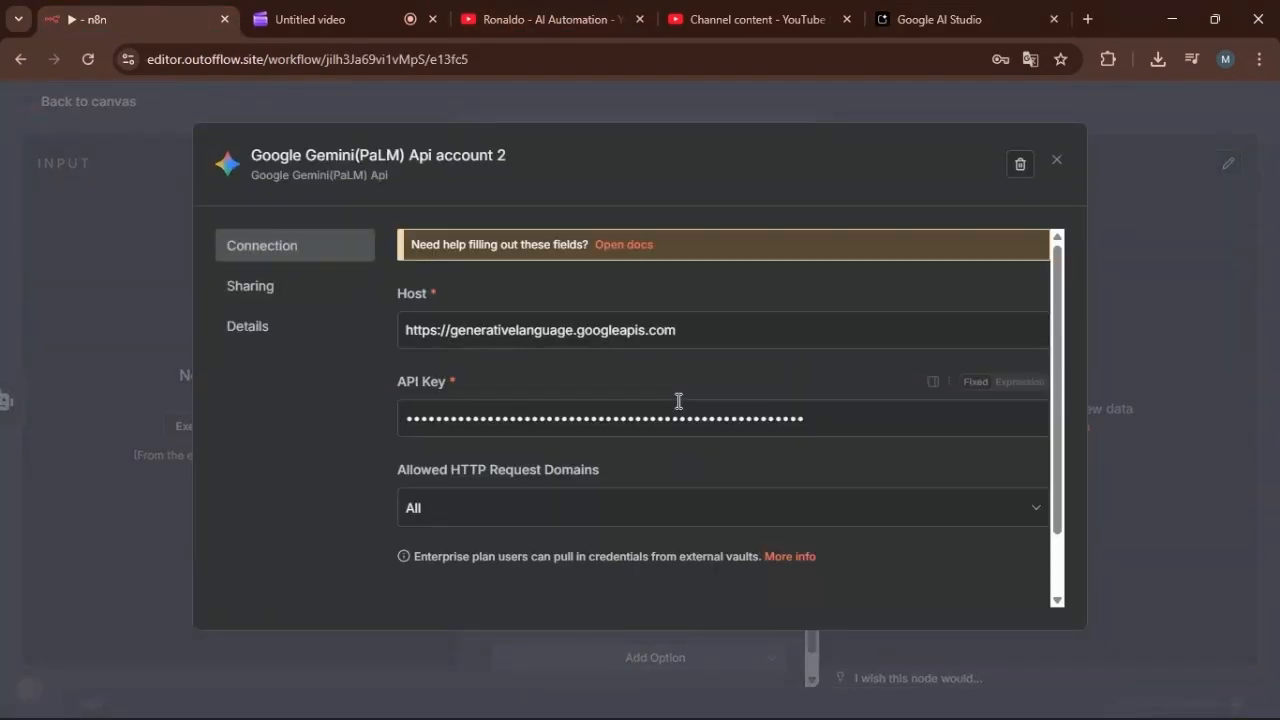
double_click(840, 502)
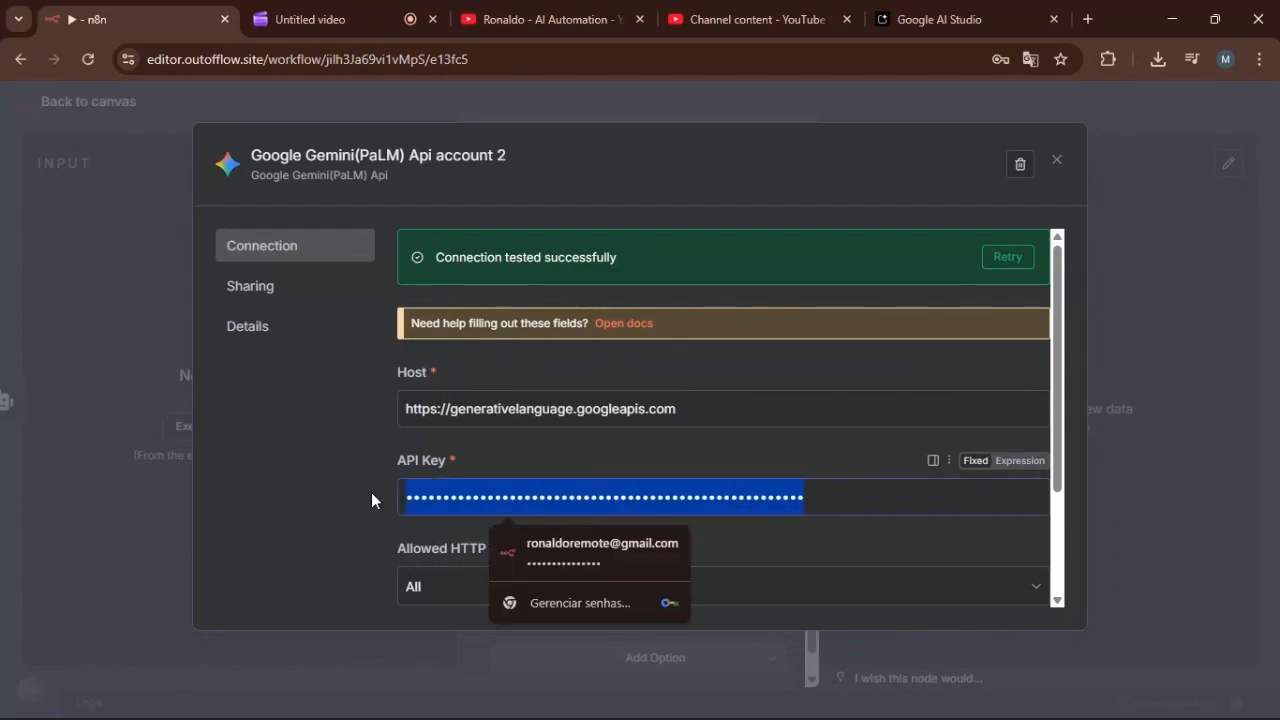
click(765, 419)
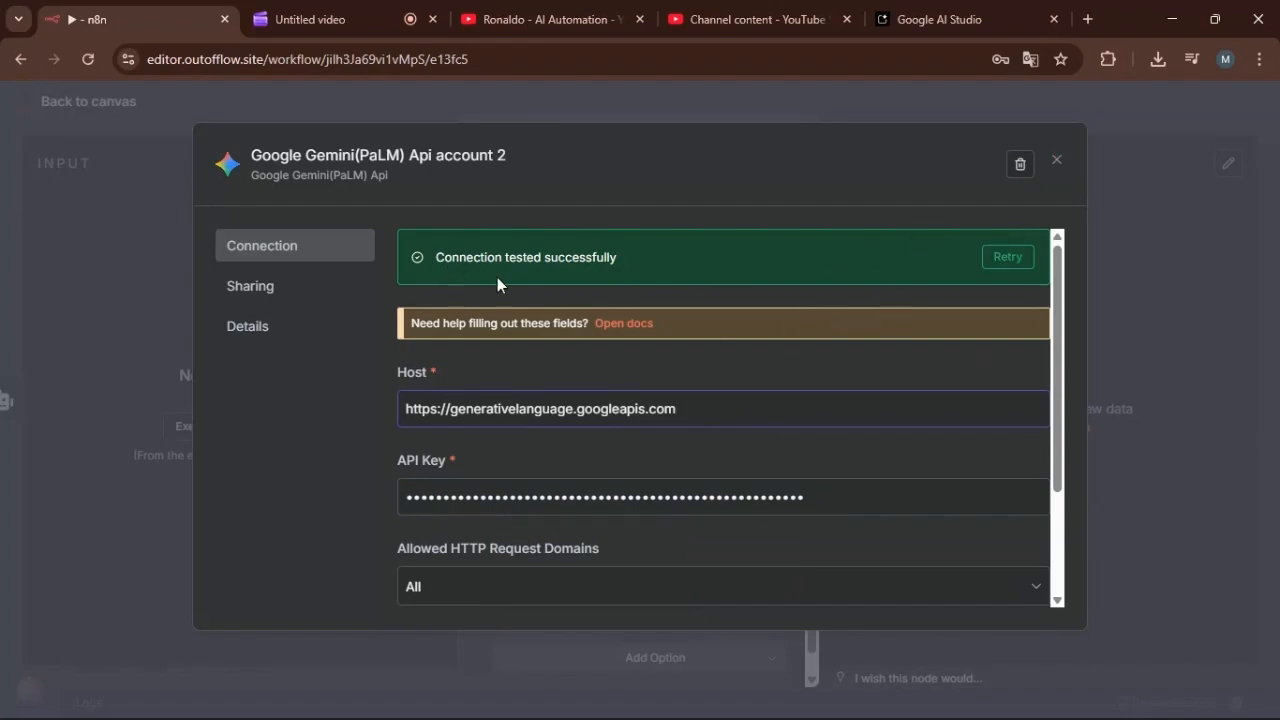
click(1057, 160)
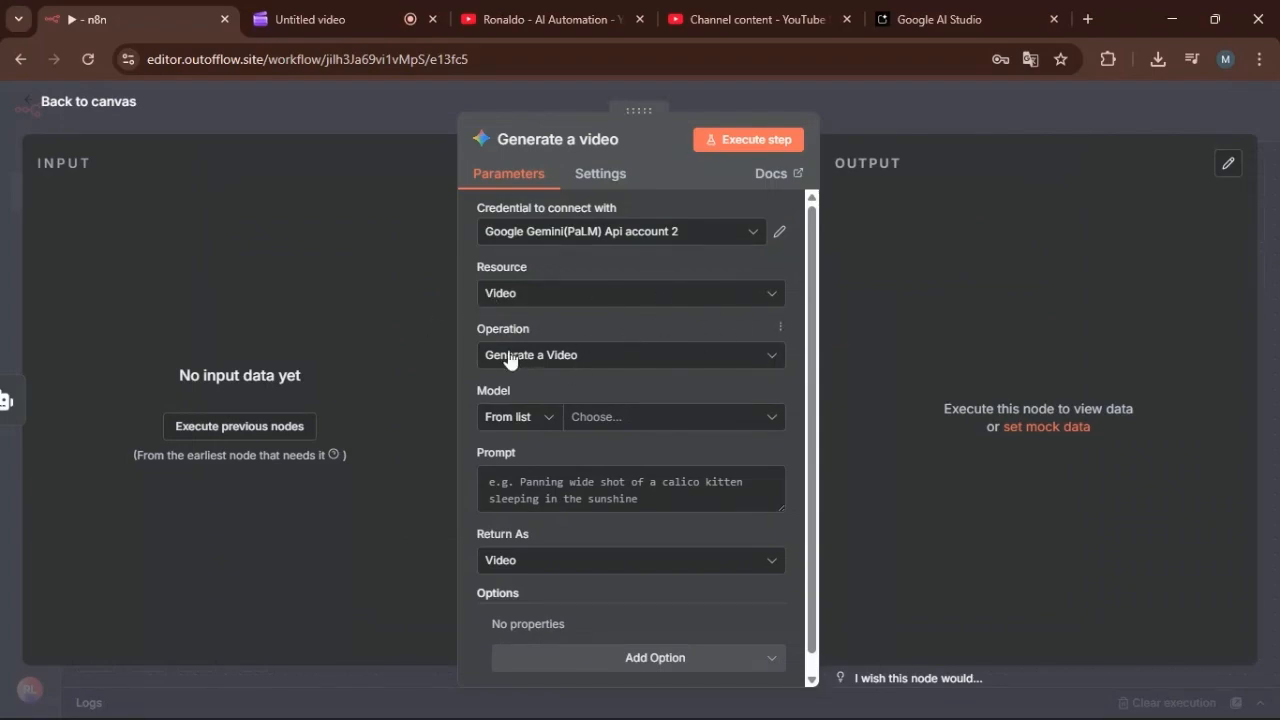
Set the video model to models/veo-3.0-fast-generate-001, return to the canvas, and save the workflow.
click(767, 420)
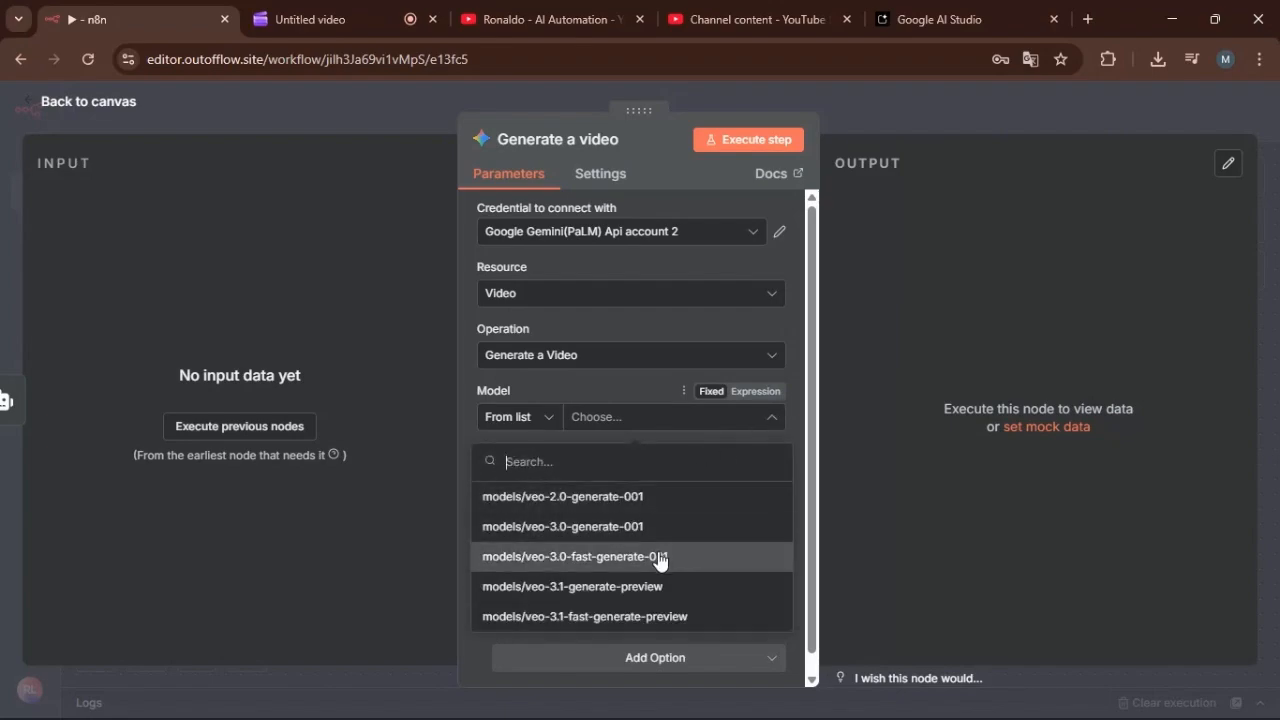
click(660, 558)
click(82, 104)
double_click(866, 364)
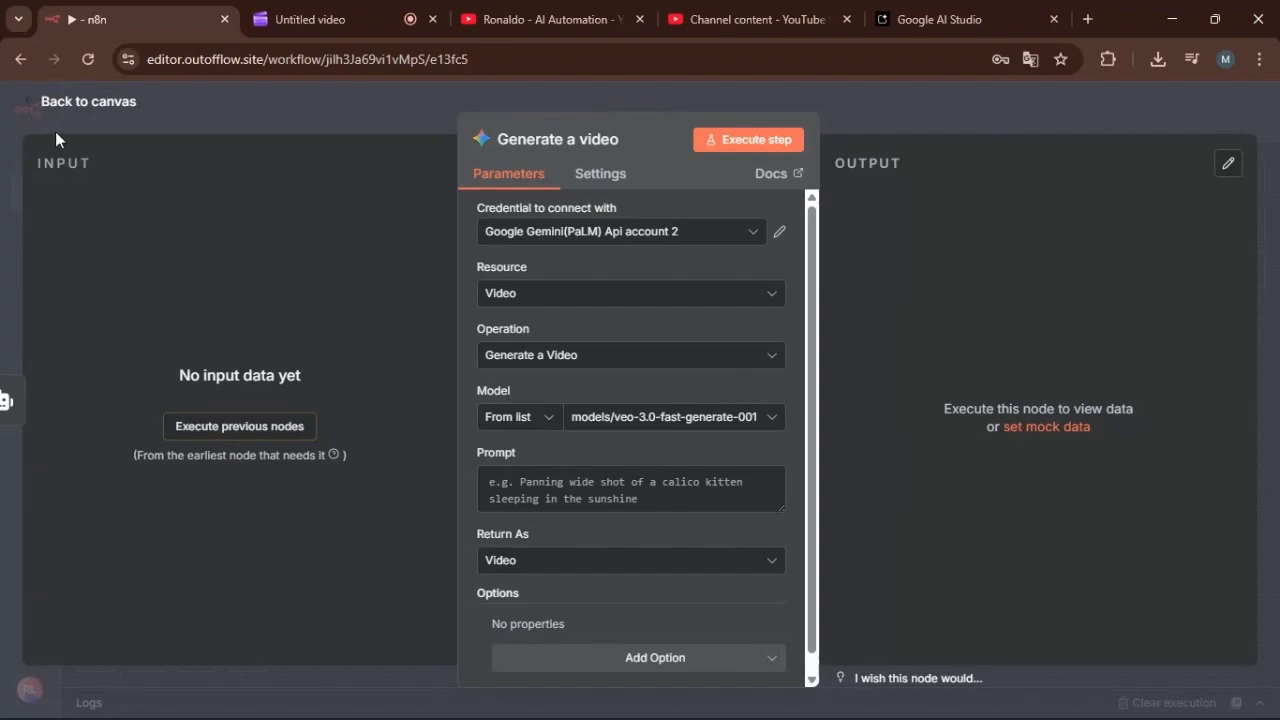
click(84, 106)
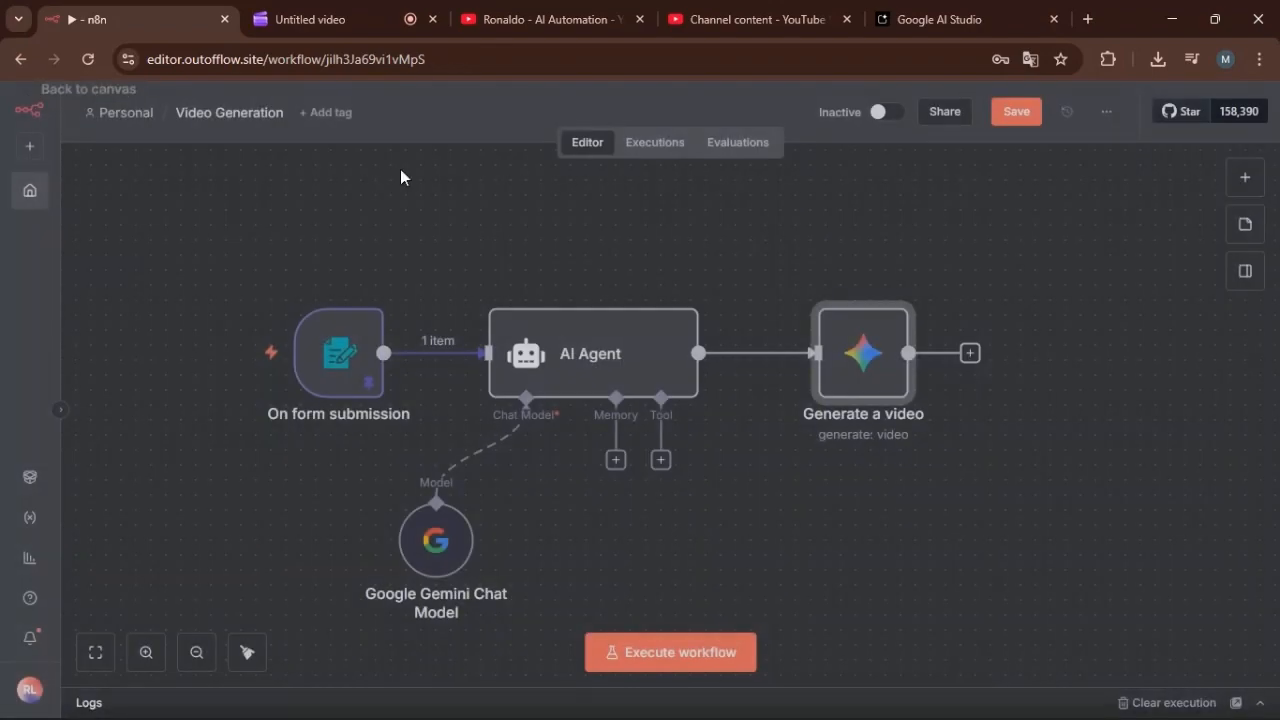
click(1015, 114)
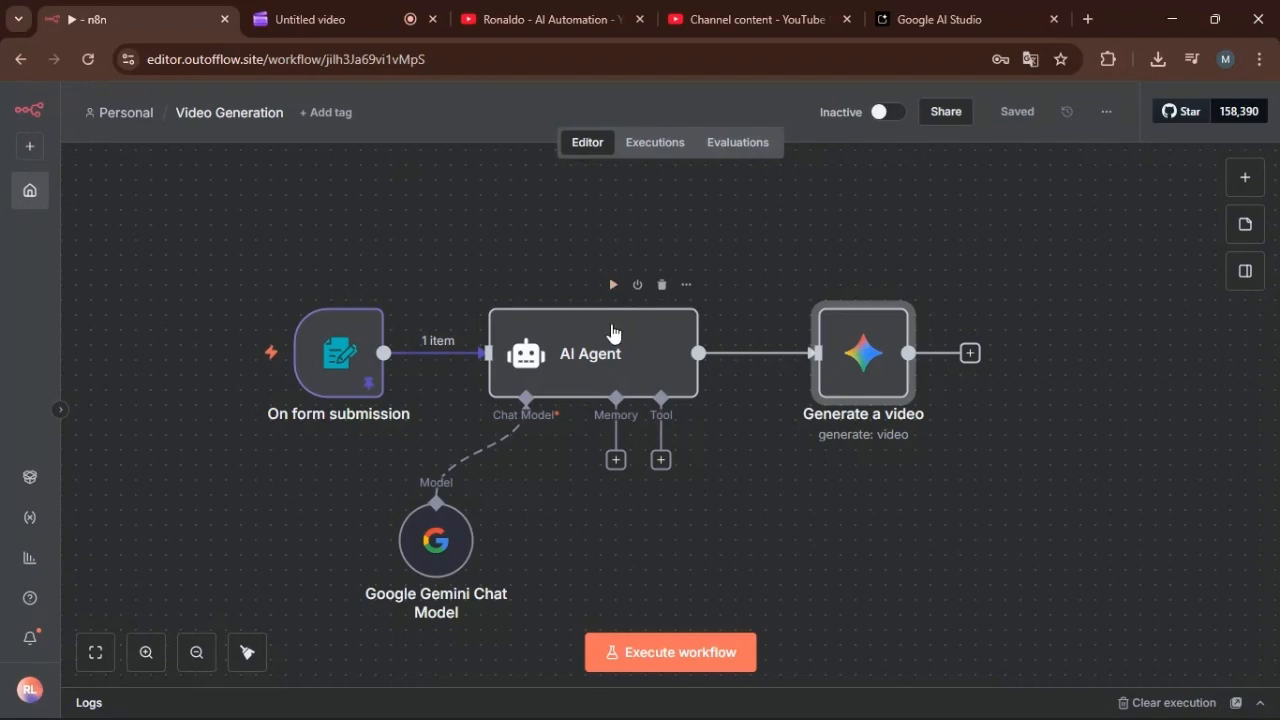
Execute only the AI Agent node, pin its output, and check the pinned data in the node before returning to the canvas.
click(613, 332)
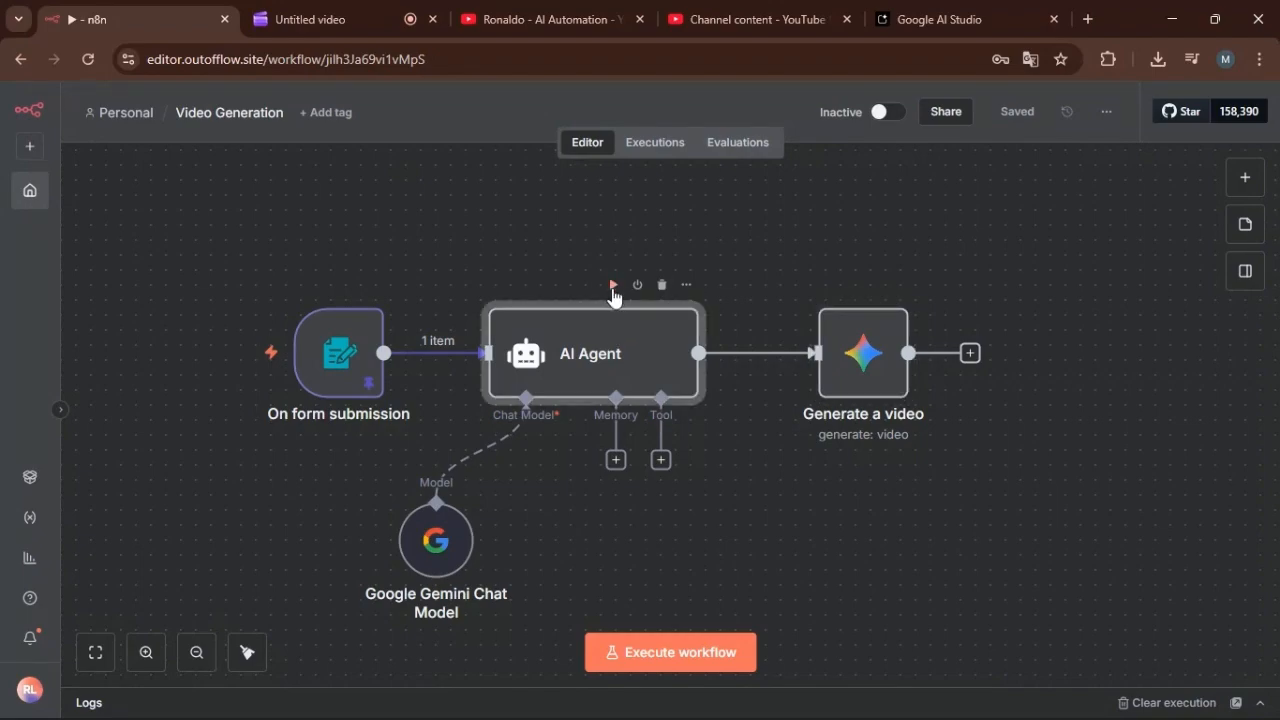
click(613, 285)
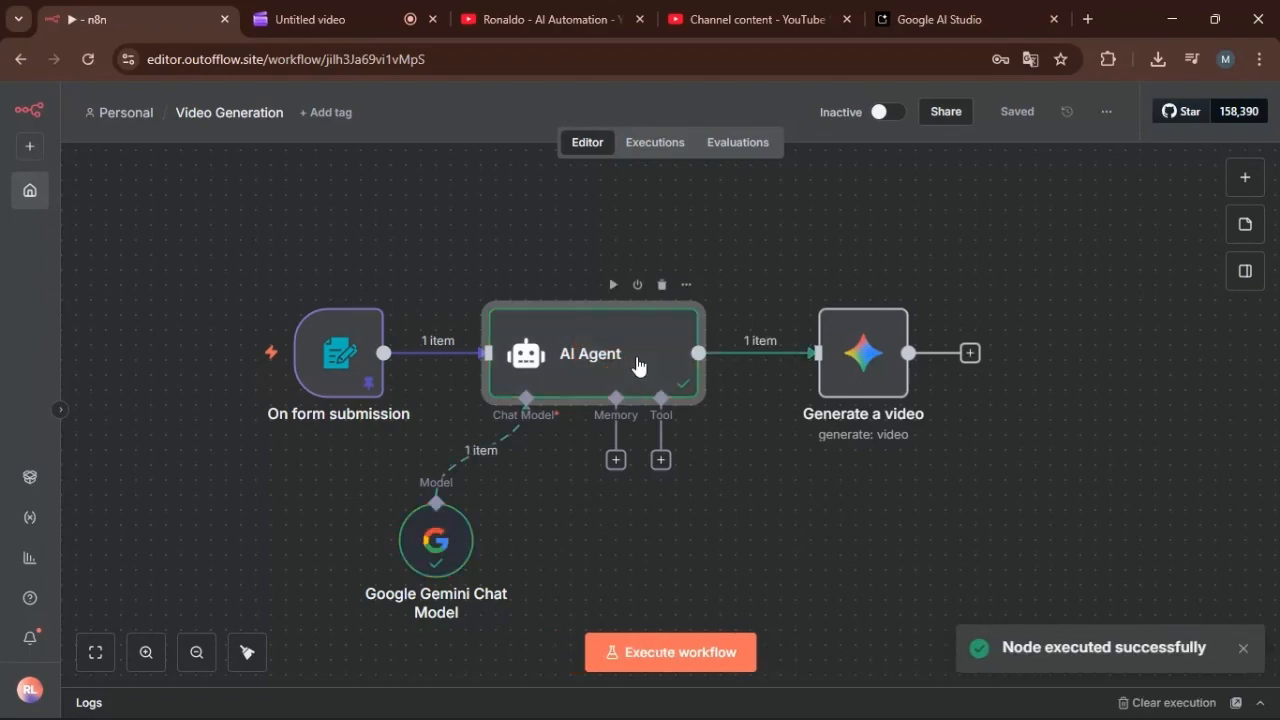
click(686, 285)
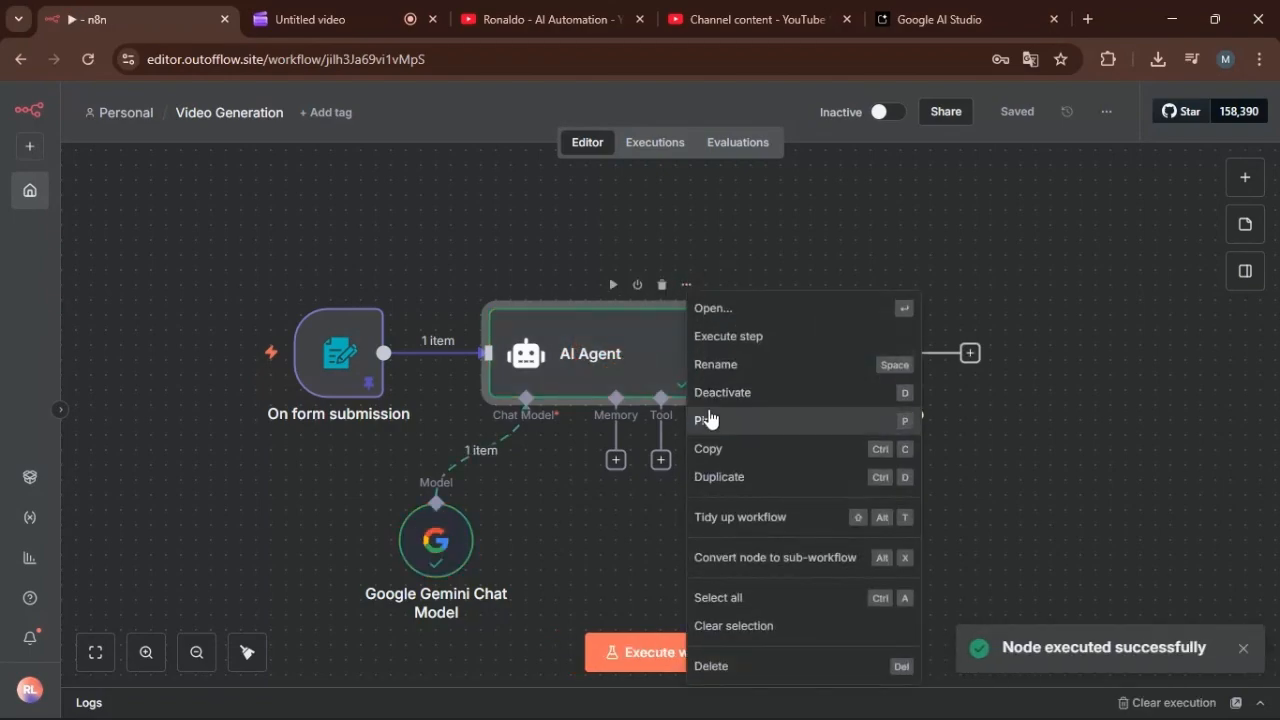
click(706, 420)
double_click(607, 345)
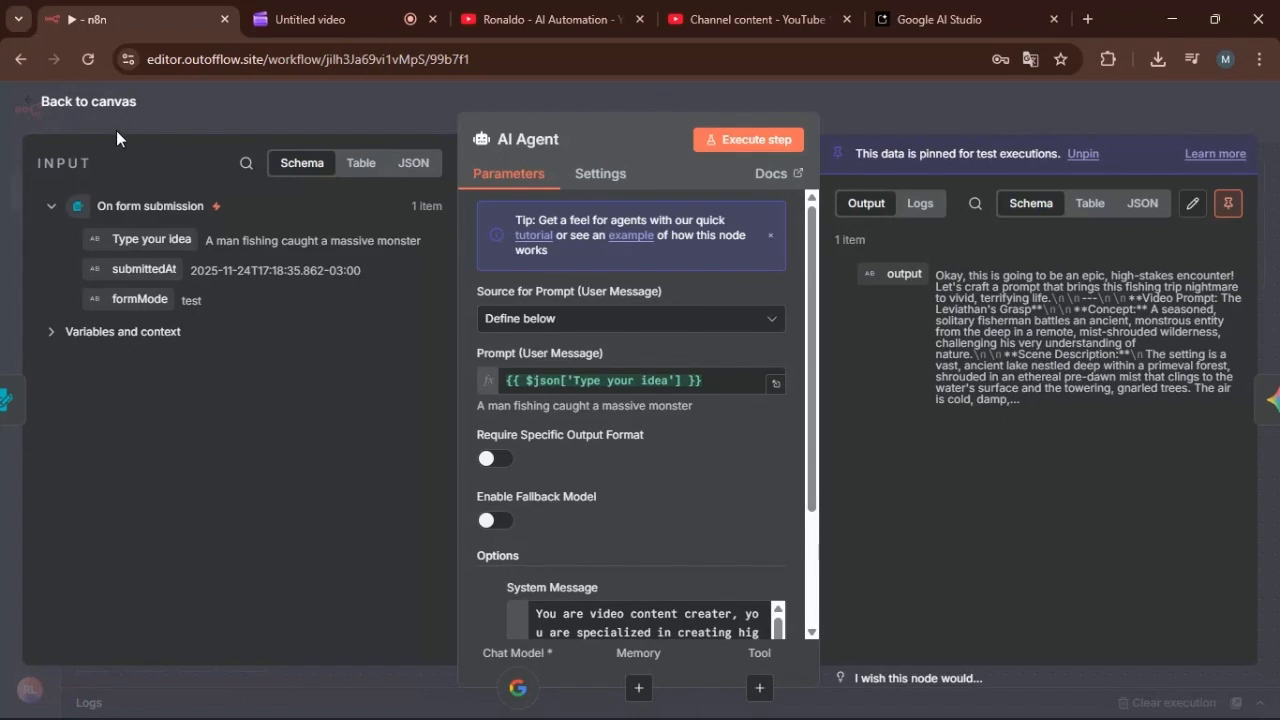
click(130, 103)
Map the AI Agent's output field into the Generate a video node's Prompt as {{ $json.output }}.
double_click(842, 345)
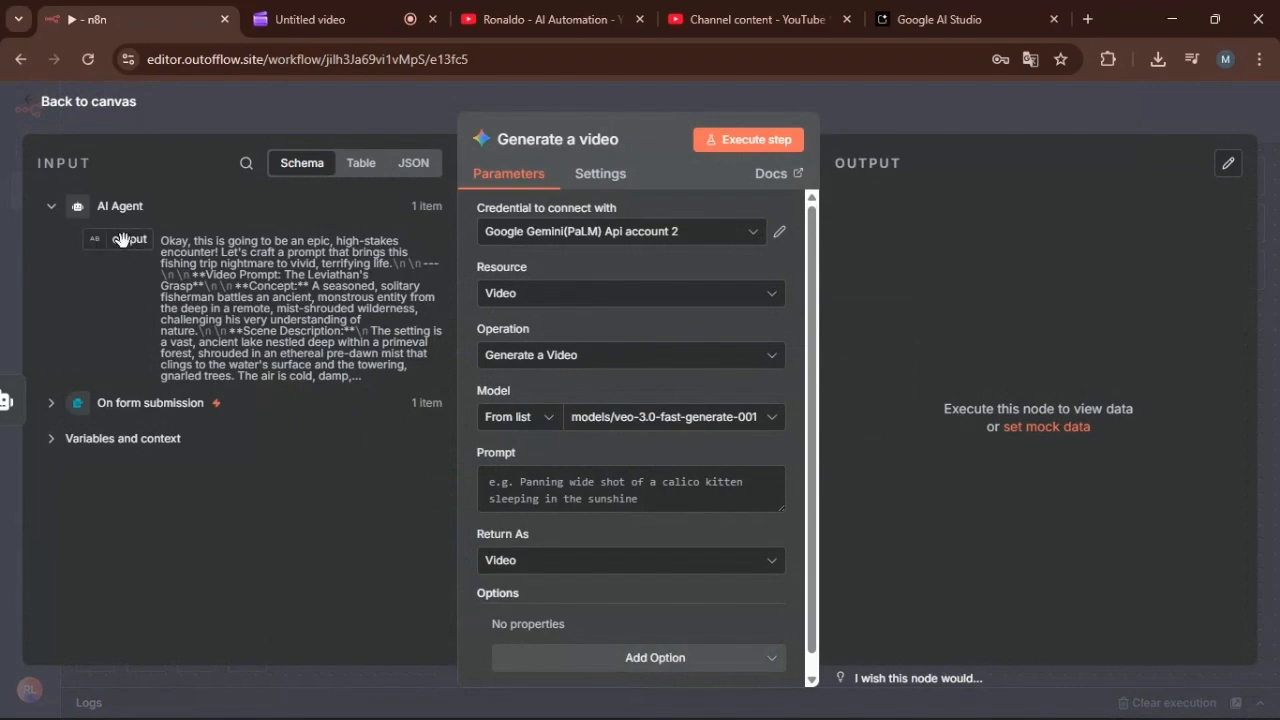
drag(115, 238, 508, 479)
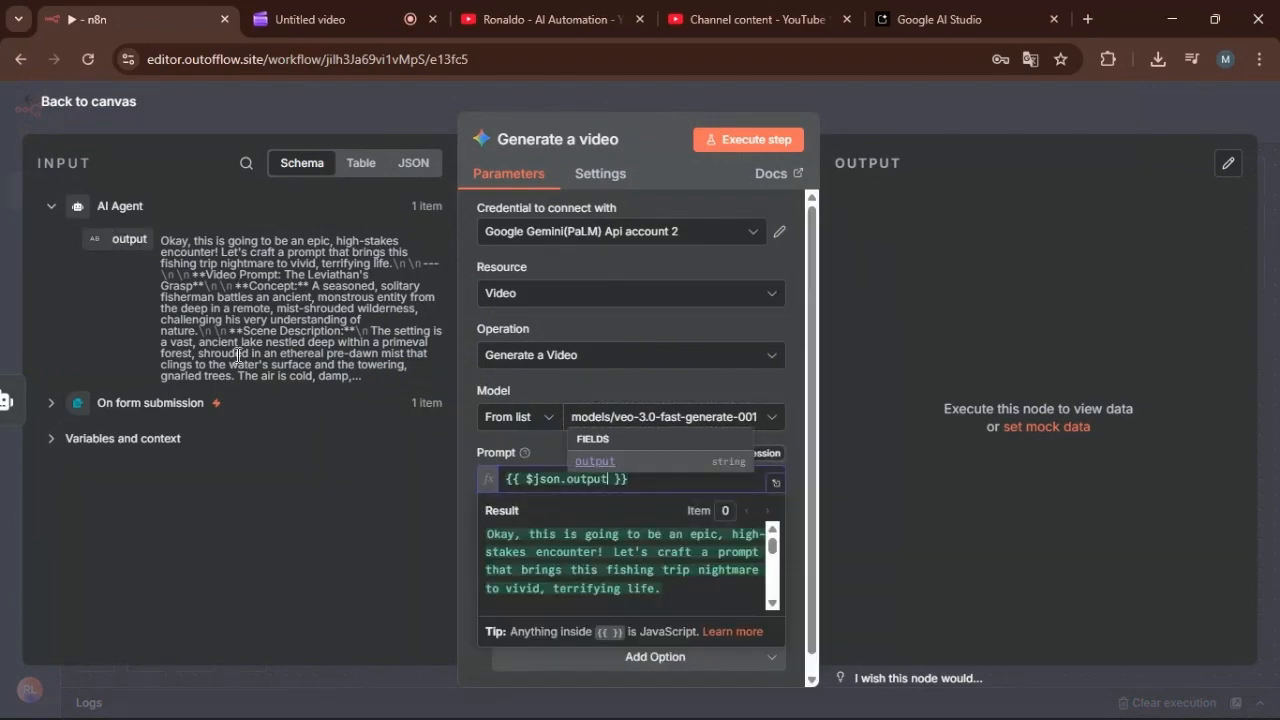
Read through the full resolved video prompt in the expanded expression view, from the concept to the post-production details.
click(776, 482)
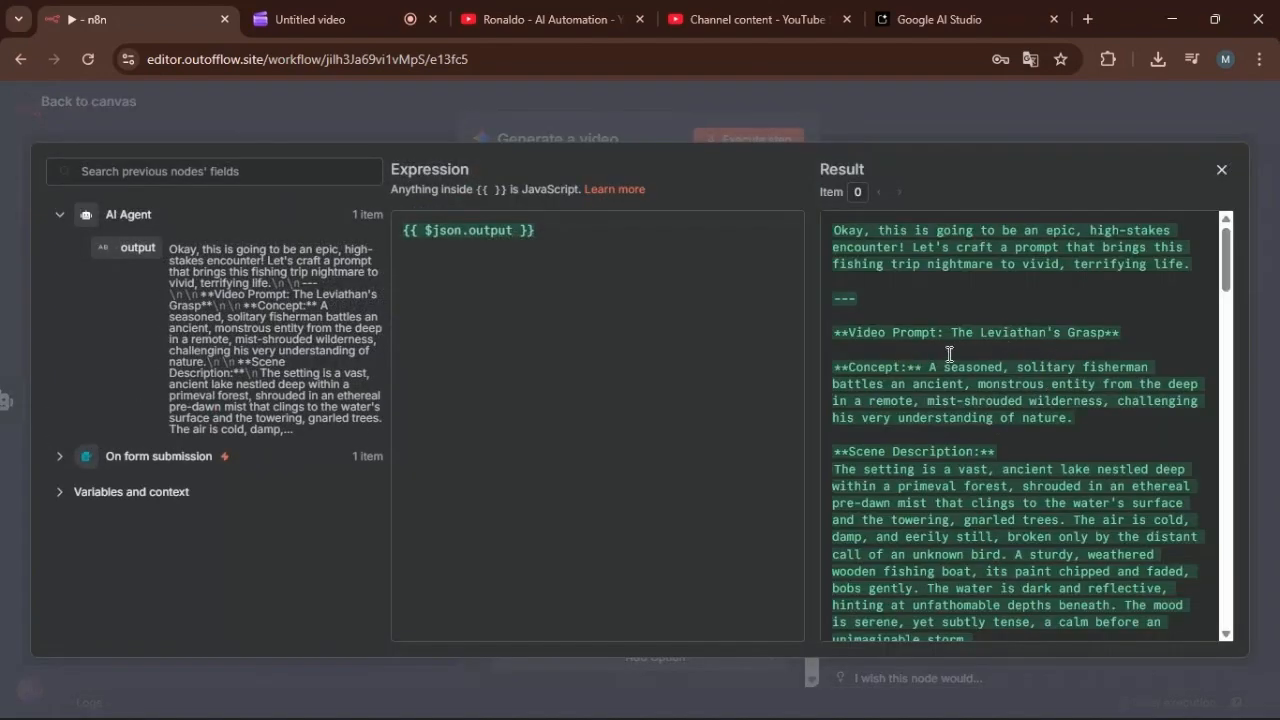
scroll(1026, 344, down, 2)
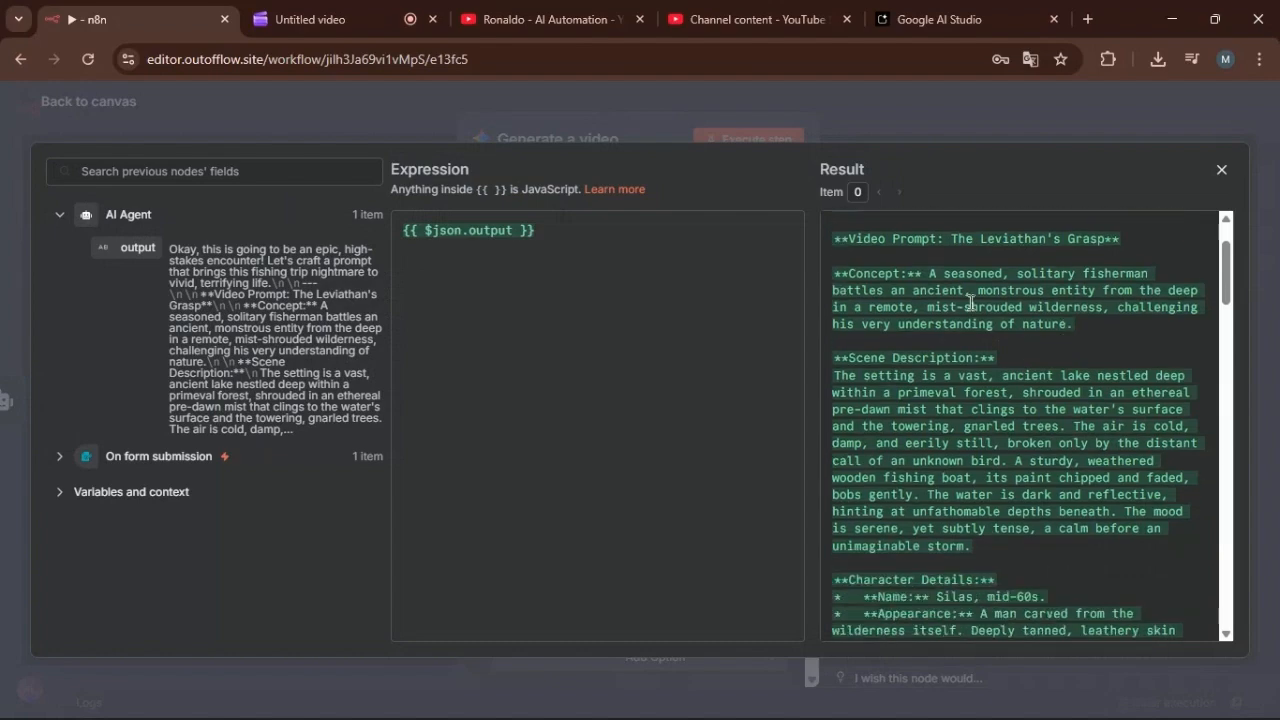
scroll(1035, 320, down, 2)
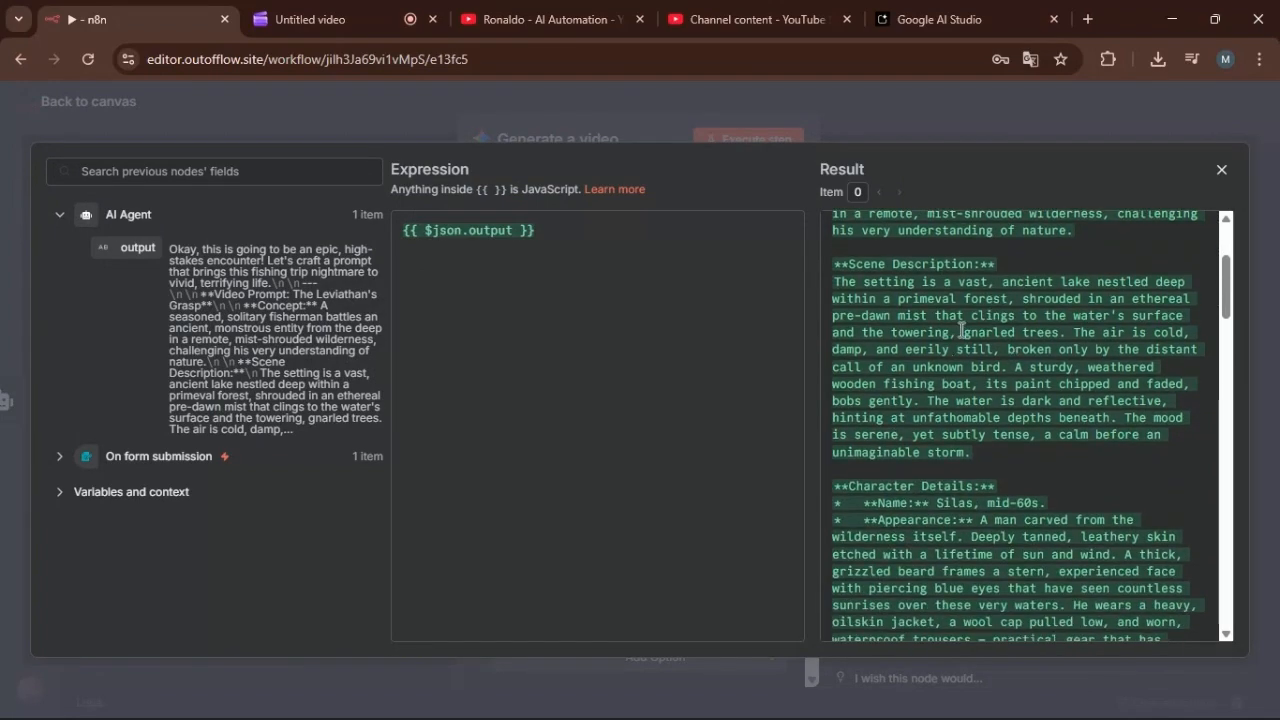
scroll(1000, 370, down, 2)
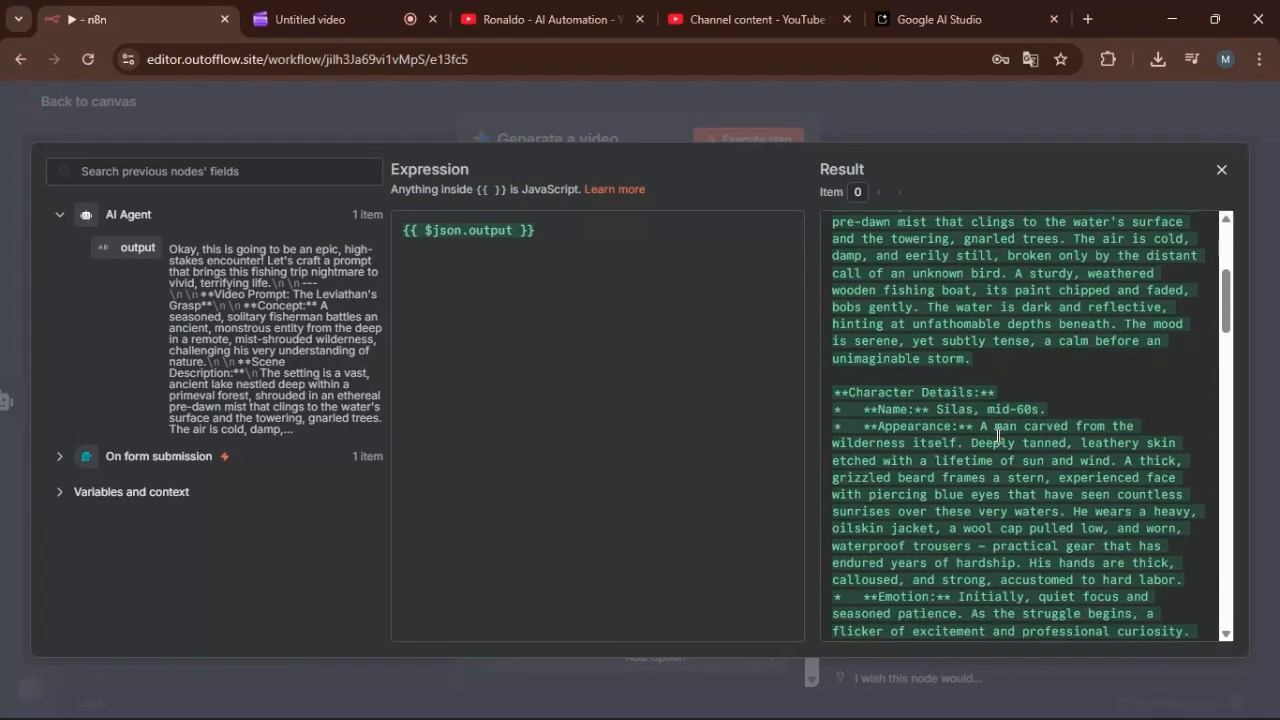
scroll(997, 436, down, 2)
scroll(1000, 455, down, 6)
scroll(1000, 460, down, 20)
scroll(947, 423, down, 10)
scroll(975, 327, up, 2)
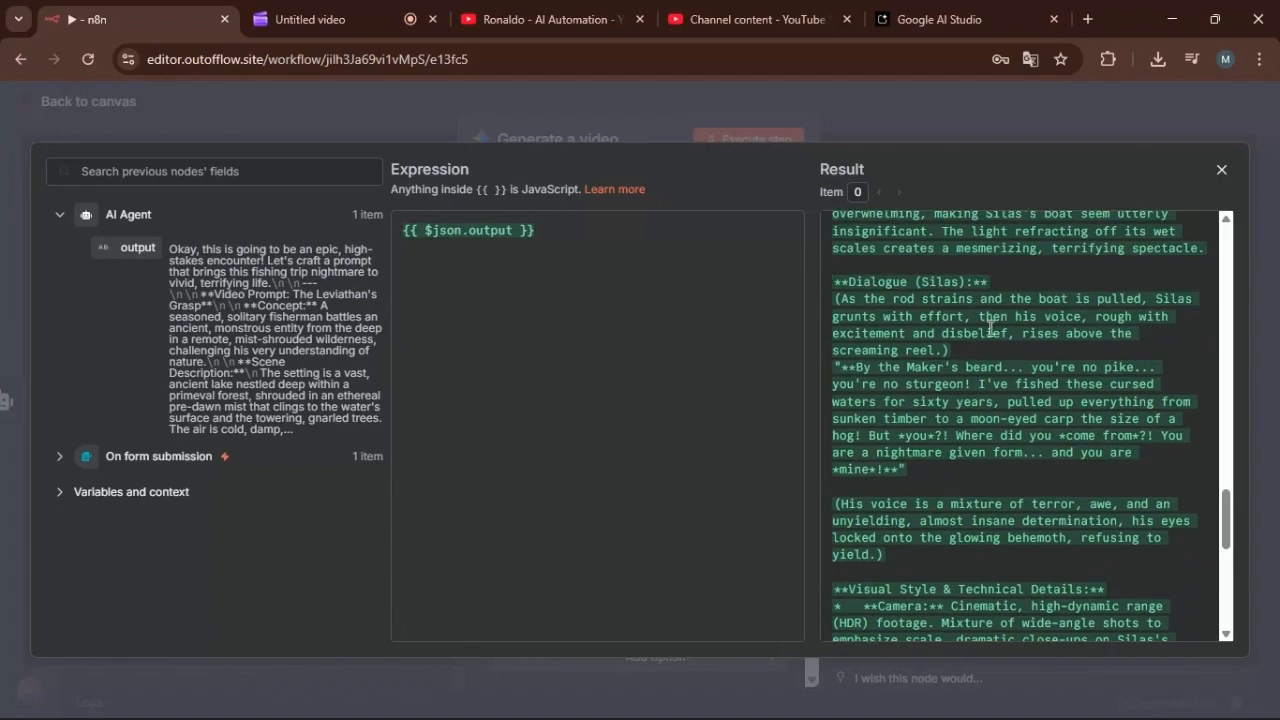
scroll(985, 415, down, 8)
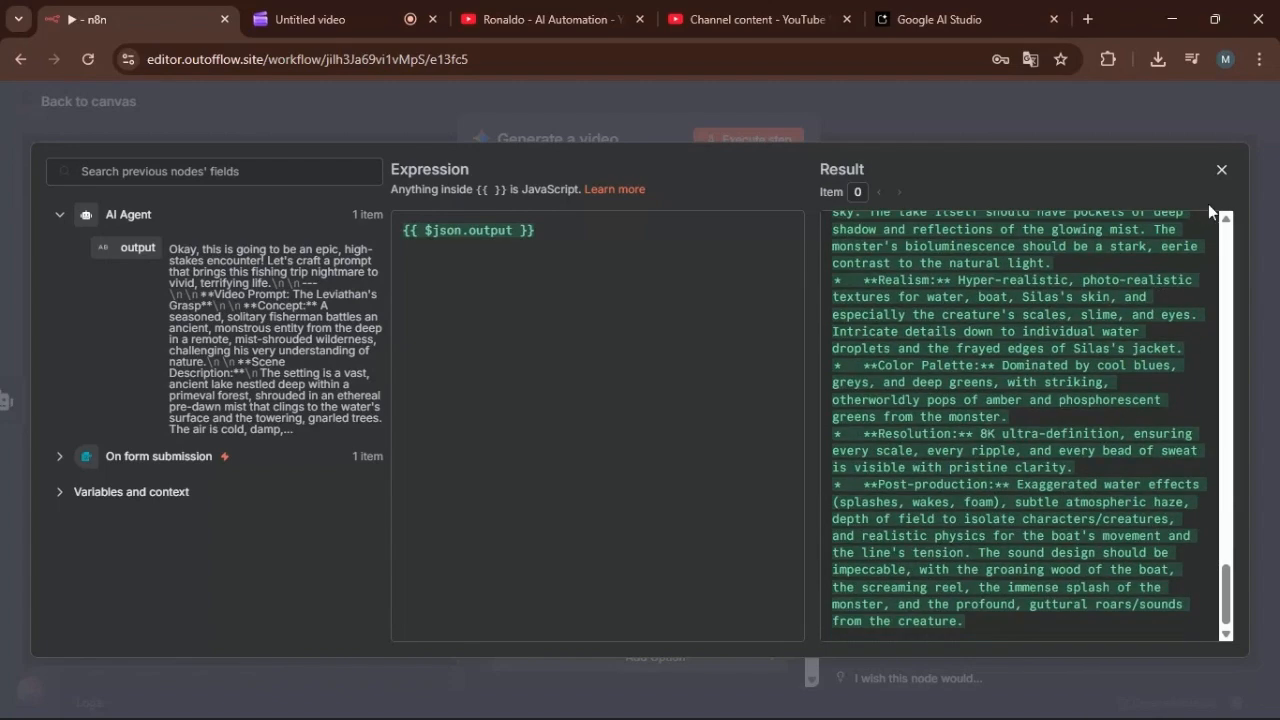
click(1221, 170)
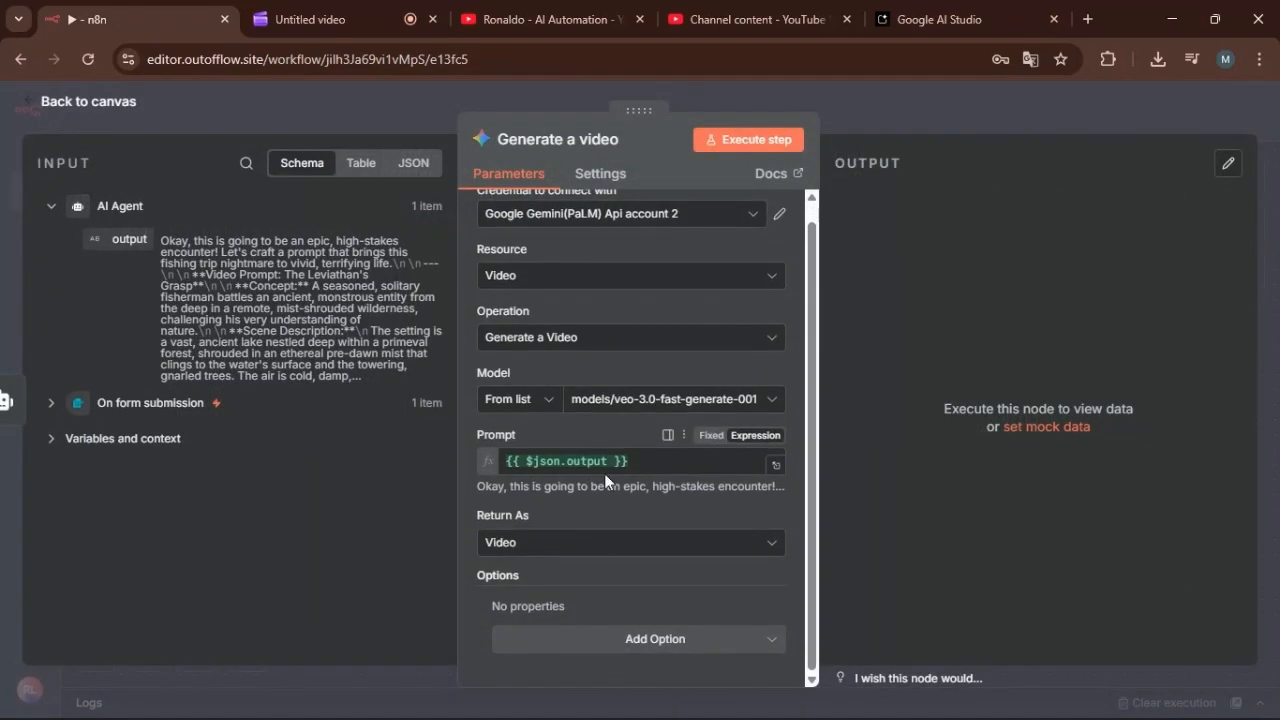
Execute the Generate a video node and play the resulting video in full screen.
scroll(640, 470, up, 1)
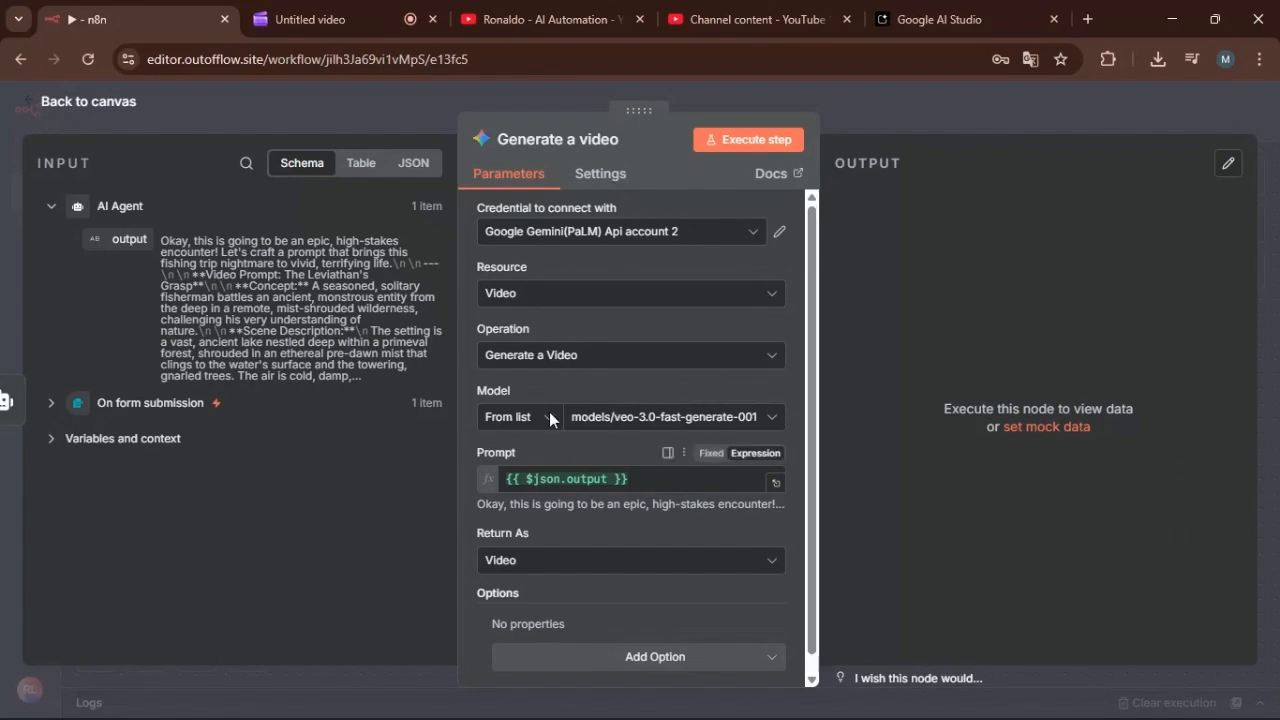
click(760, 146)
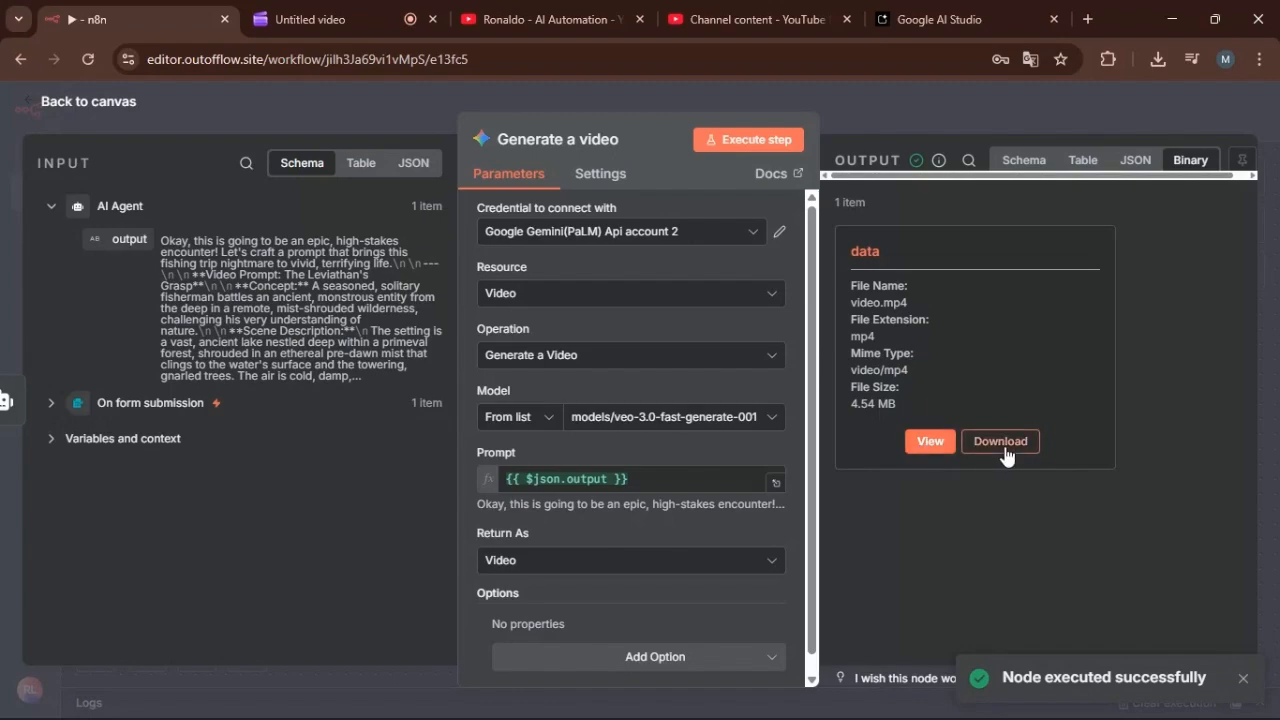
click(917, 441)
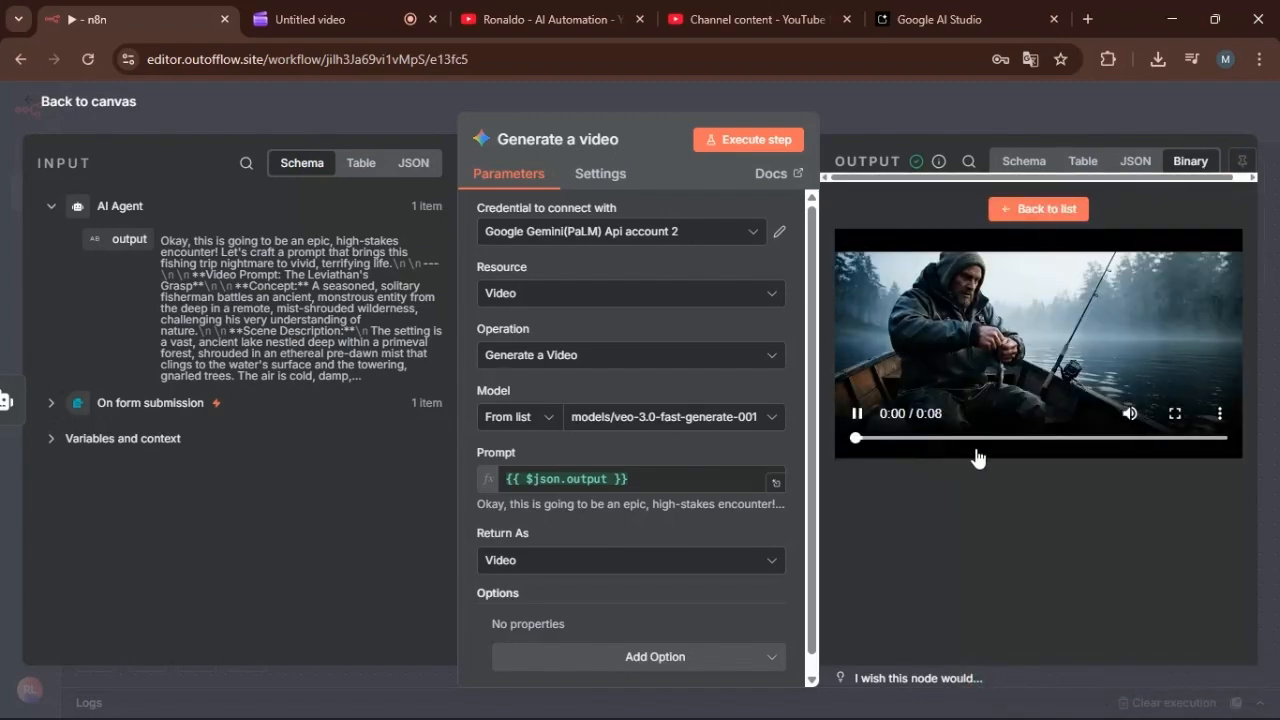
click(1176, 426)
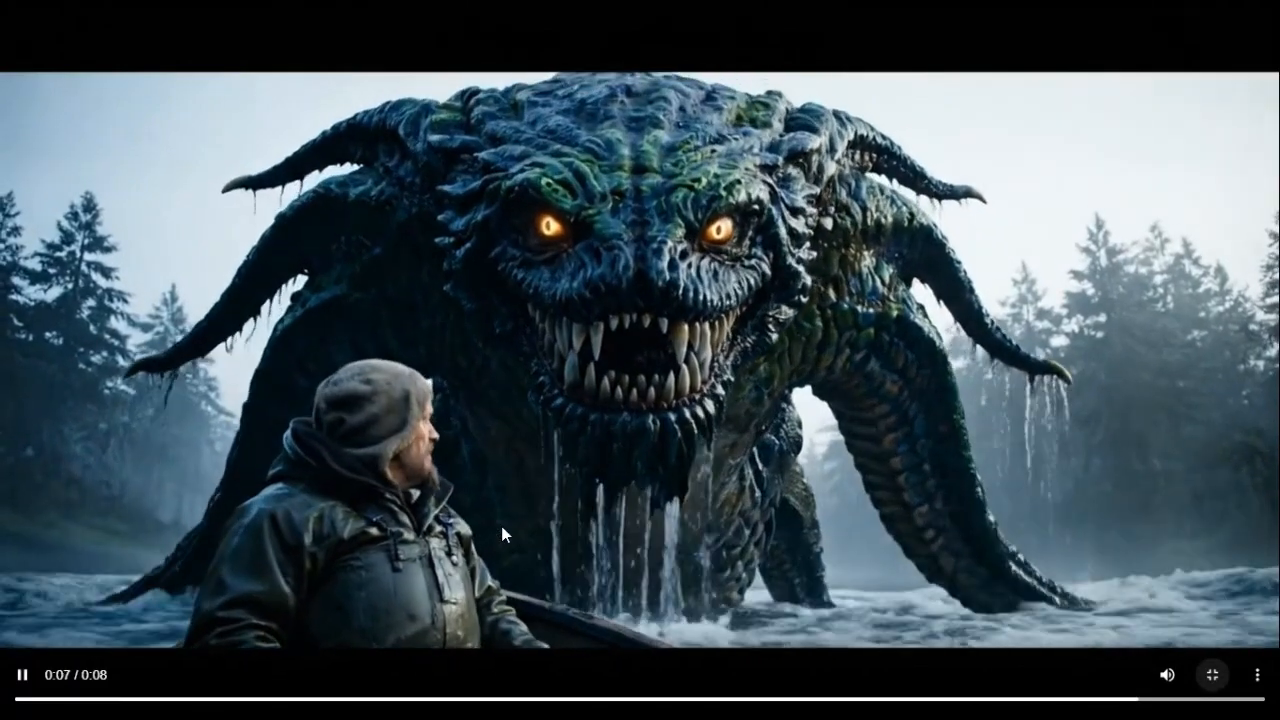
Watch the generated monster video through to its end and leave full-screen playback.
click(162, 632)
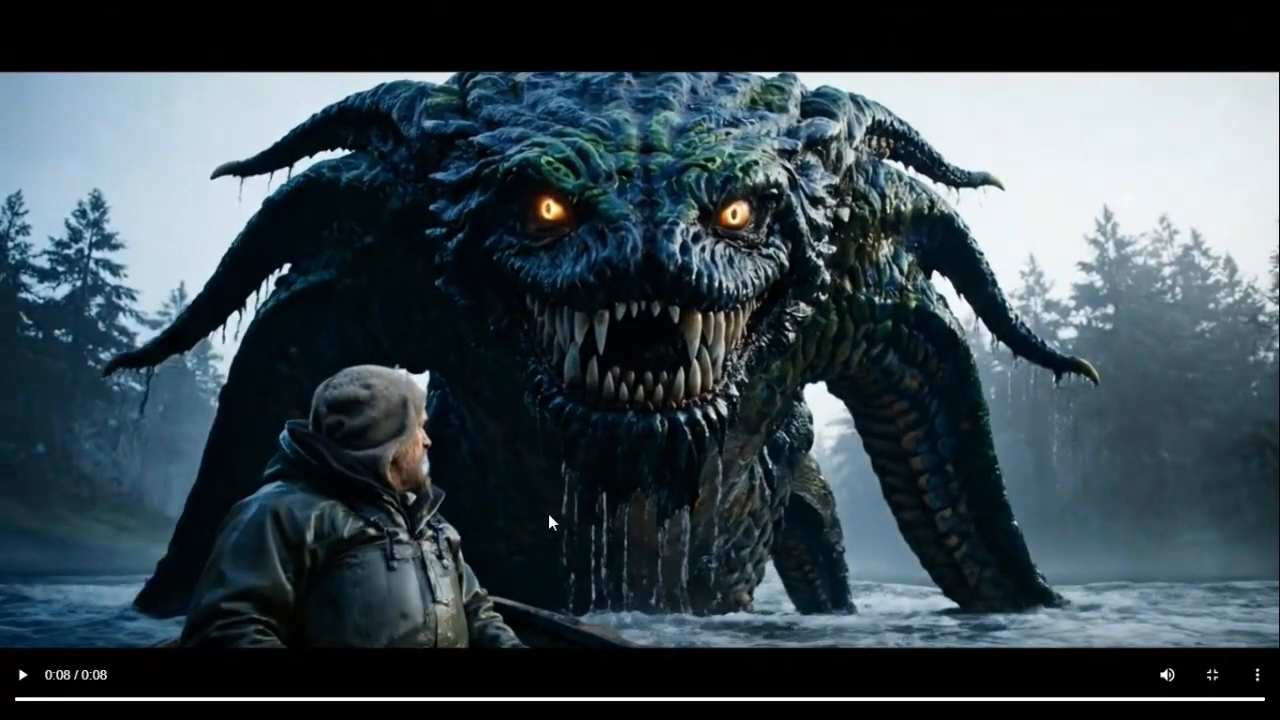
click(1213, 672)
click(1216, 682)
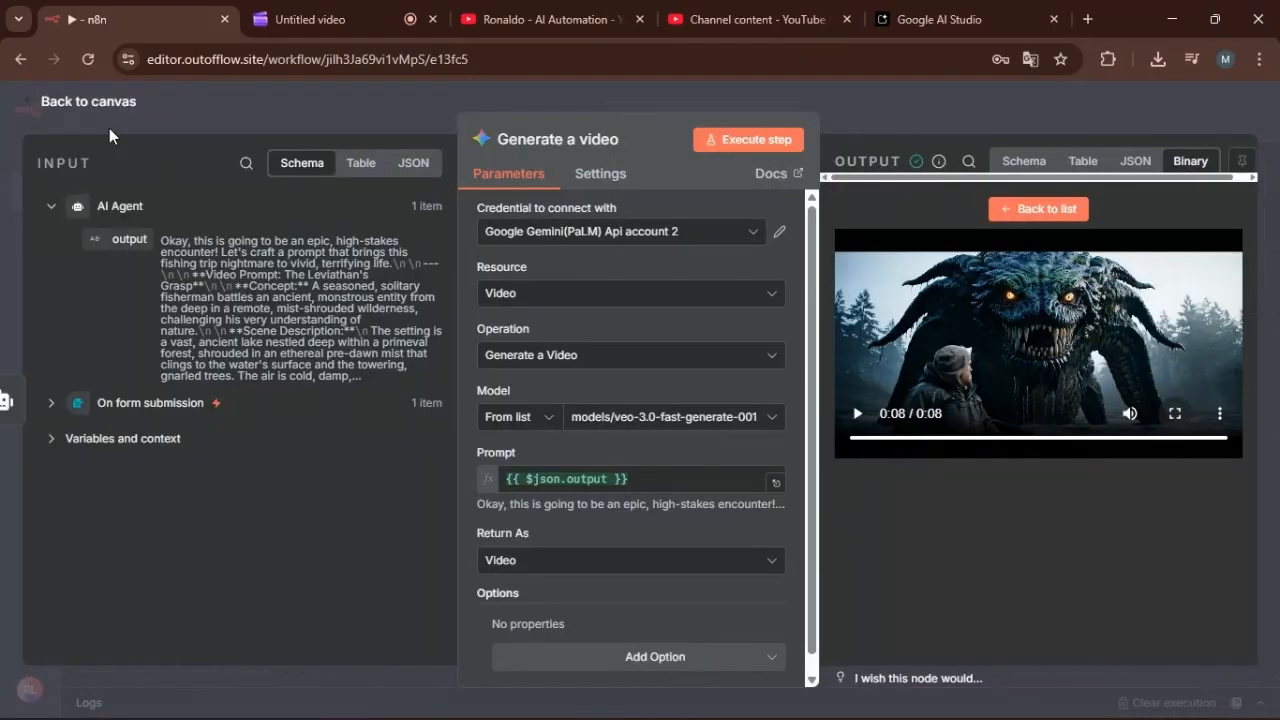
Return to the canvas and pin the Generate a video node's output.
click(88, 106)
click(896, 285)
click(941, 430)
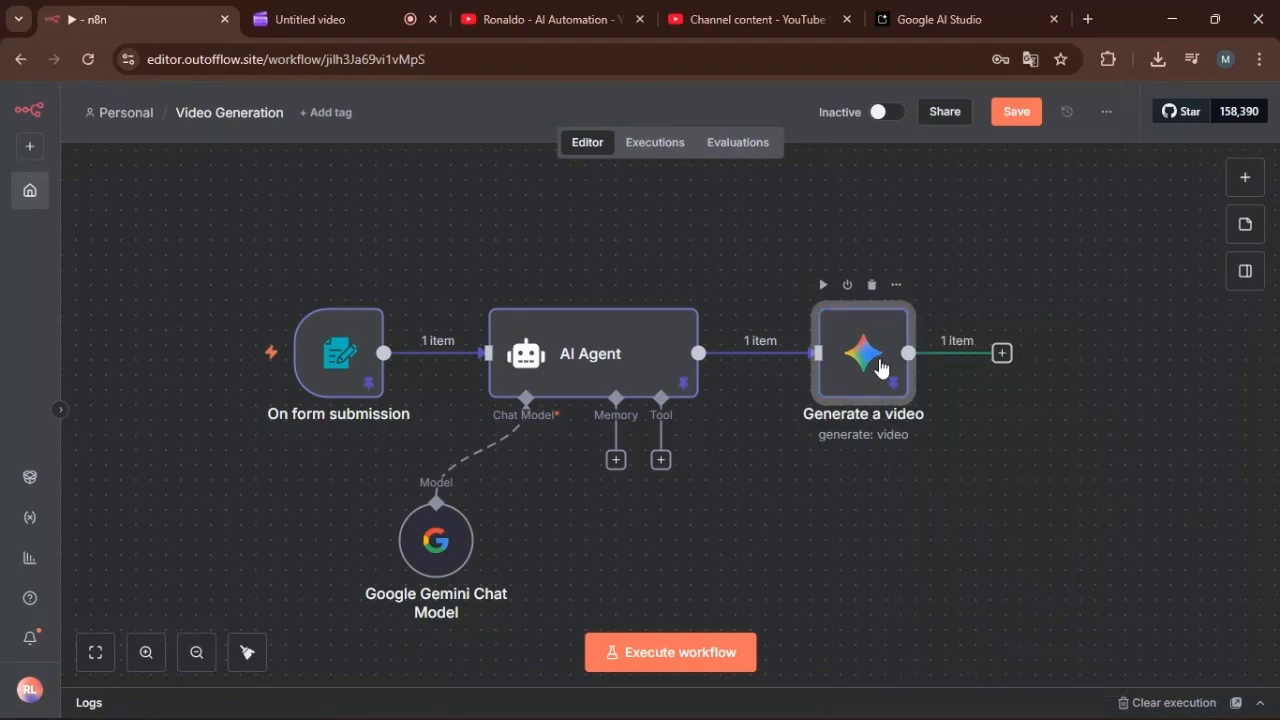
Check the Generate a video node's pinned binary output and download its video.mp4 file.
double_click(870, 351)
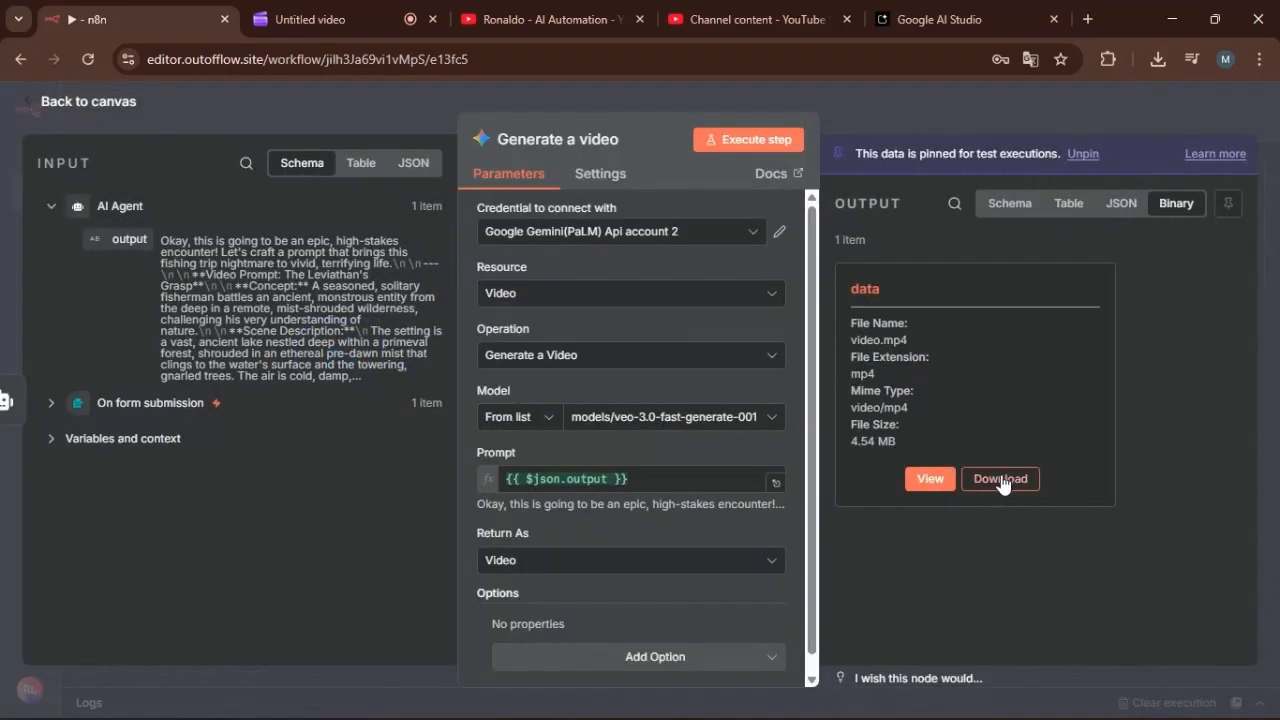
click(88, 101)
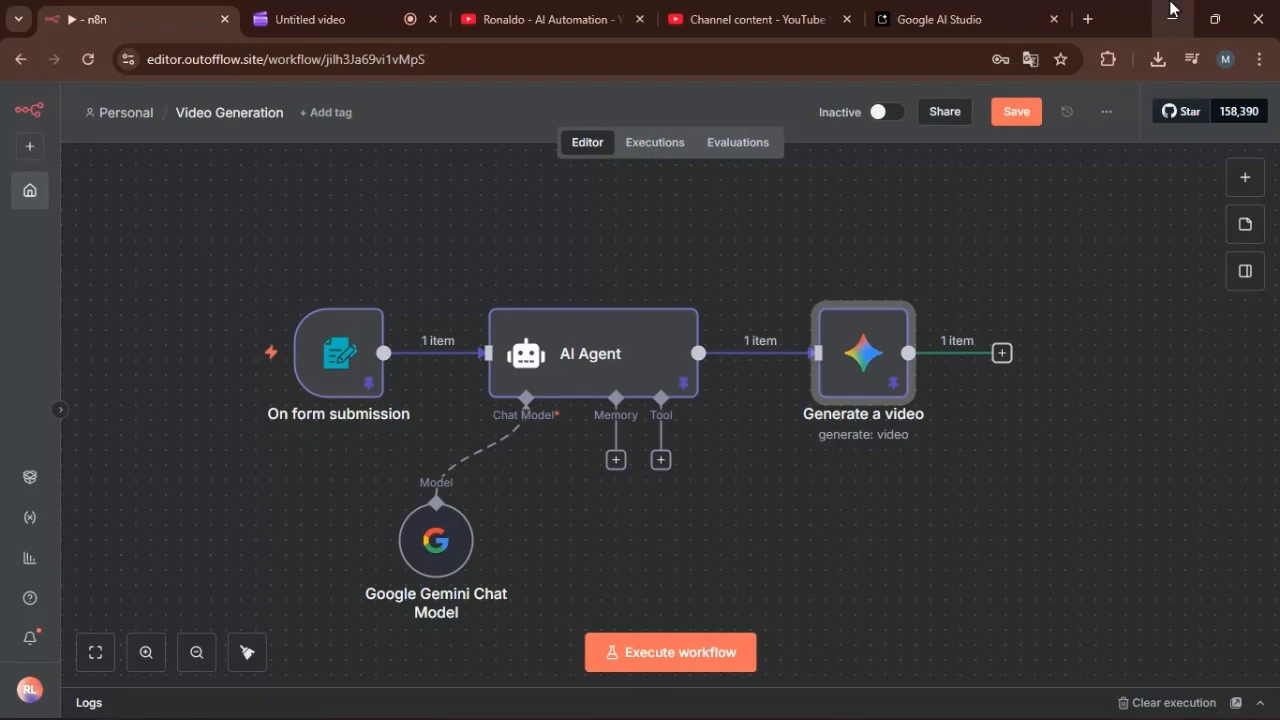
double_click(869, 346)
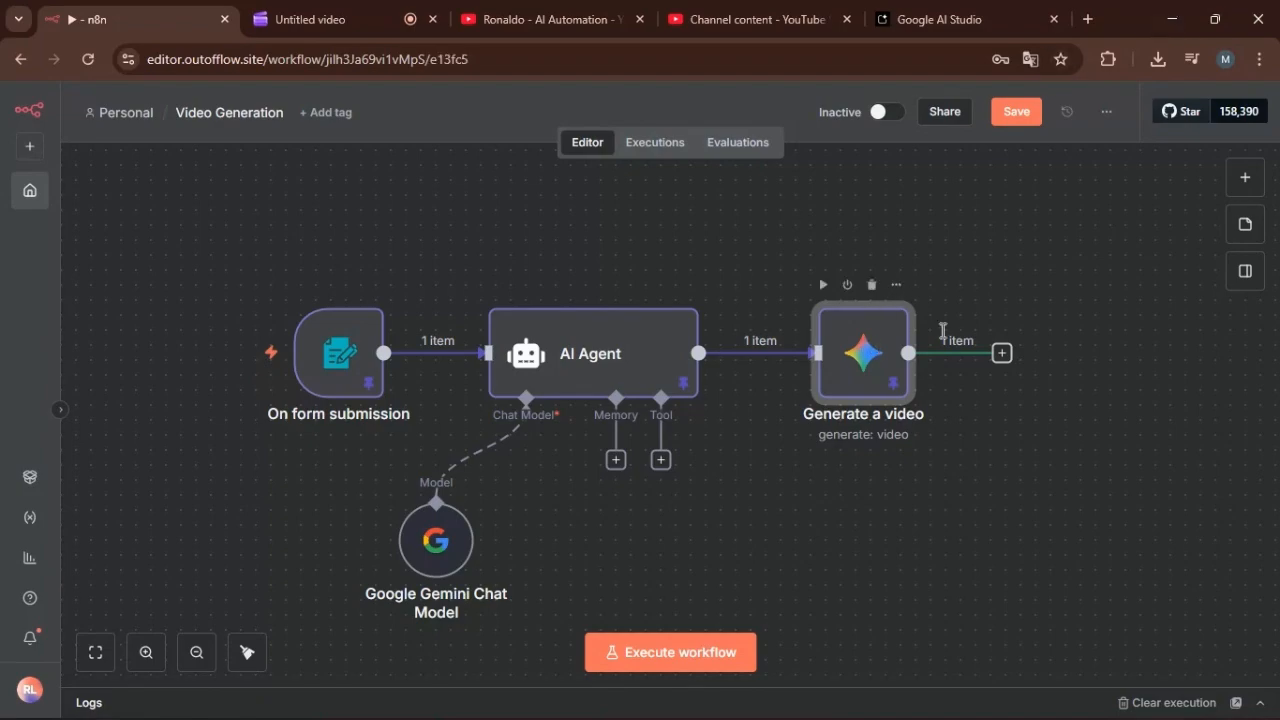
click(997, 478)
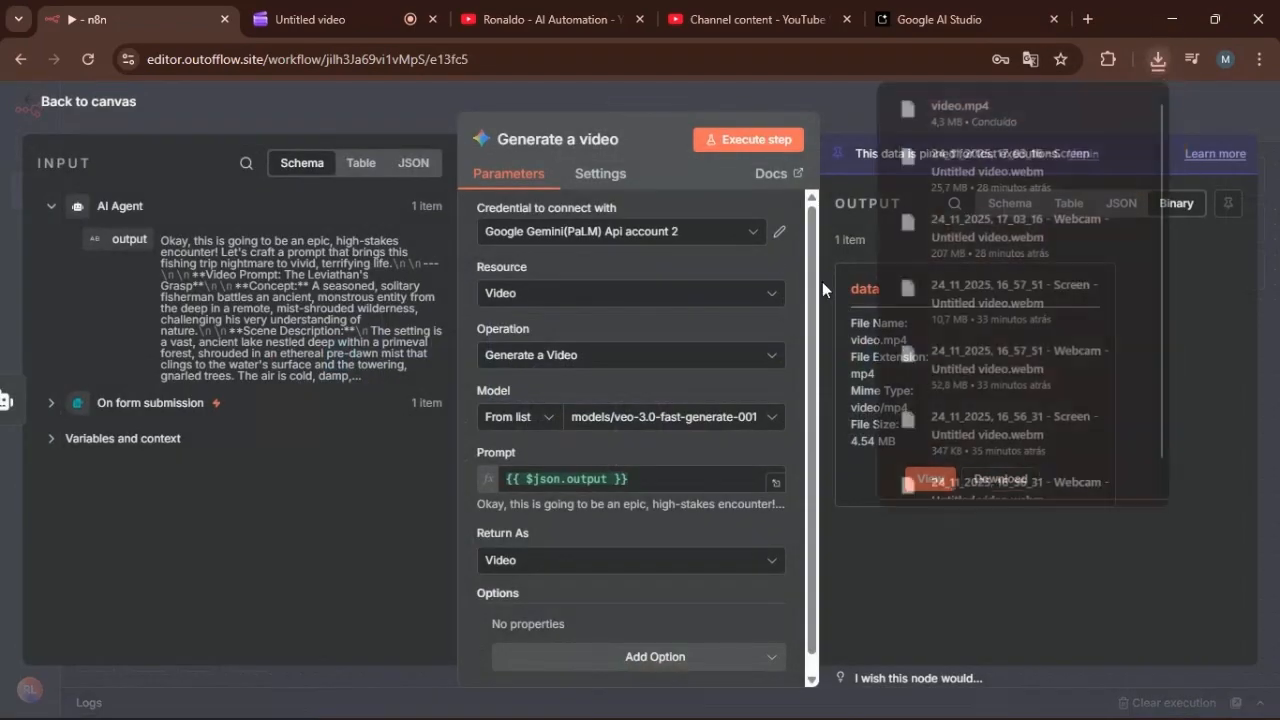